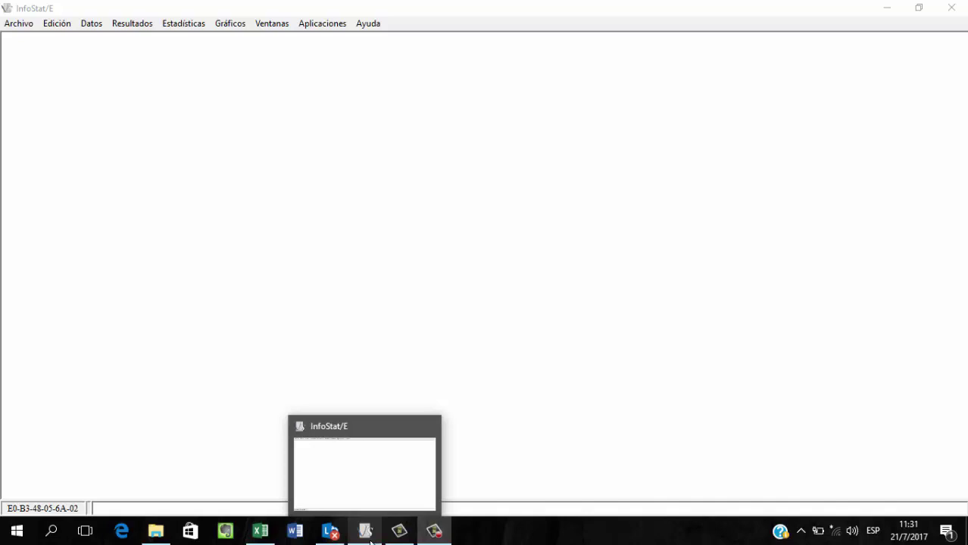
Switch to the Excel workbook of hypothesis-test matrices and examine the column headers of the independent-samples matrix on Hoja2
{"action": "left_click", "coordinate": [260, 530]}
{"action": "left_click", "coordinate": [194, 353]}
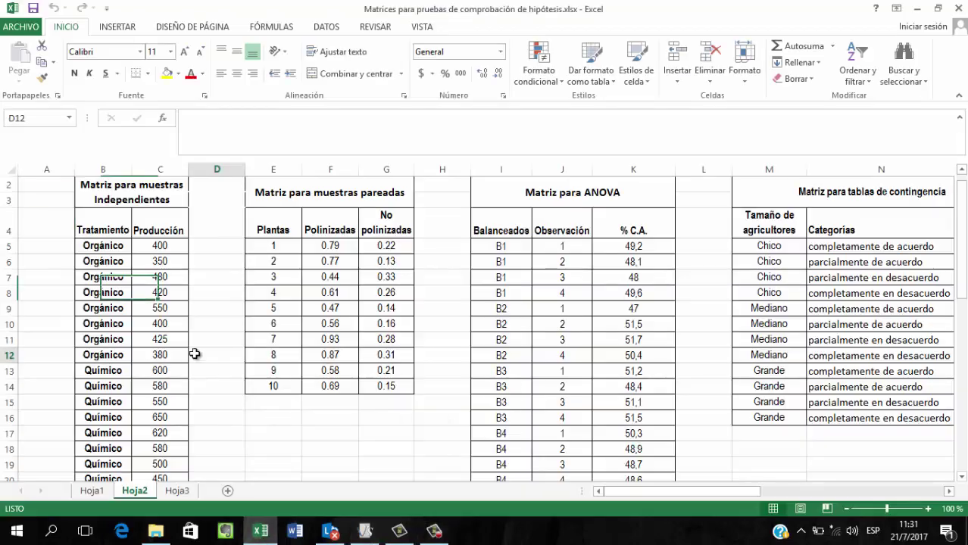
{"action": "key", "text": "Left"}
{"action": "key", "text": "Left"}
{"action": "key", "text": "Left"}
{"action": "key", "text": "Right"}
{"action": "key", "text": "Up"}
{"action": "key", "text": "Up"}
{"action": "key", "text": "Up"}
{"action": "key", "text": "Up"}
{"action": "key", "text": "Up"}
{"action": "key", "text": "Up"}
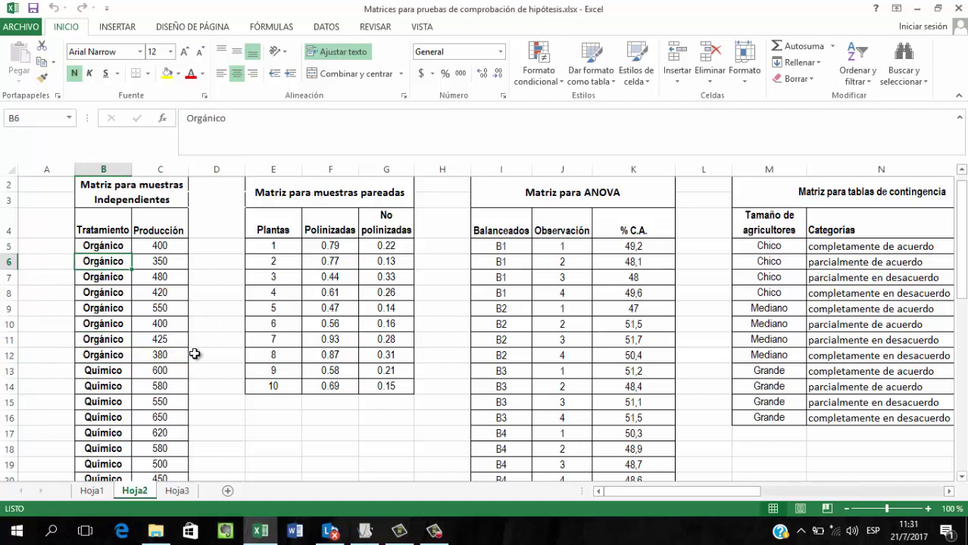
{"action": "key", "text": "Up"}
{"action": "key", "text": "Up"}
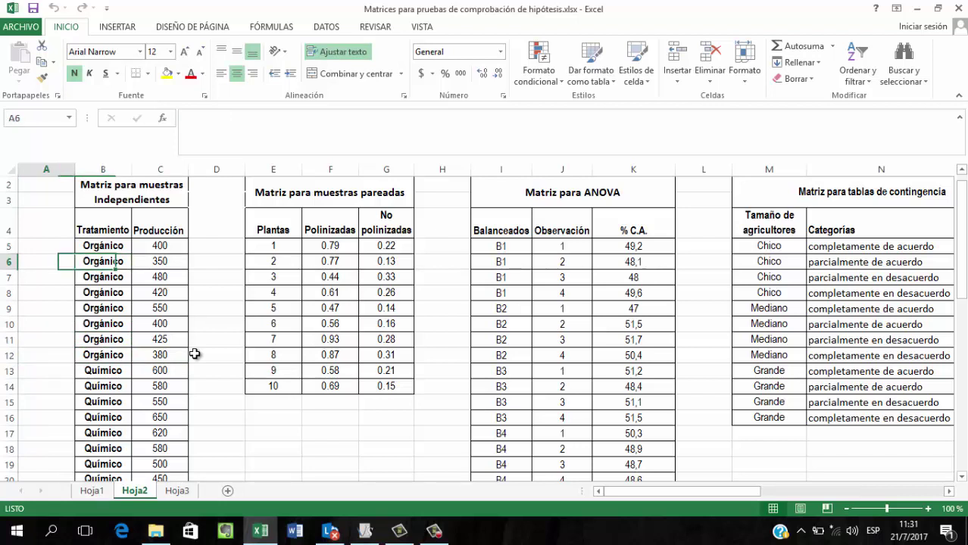
{"action": "key", "text": "Left"}
{"action": "key", "text": "Right"}
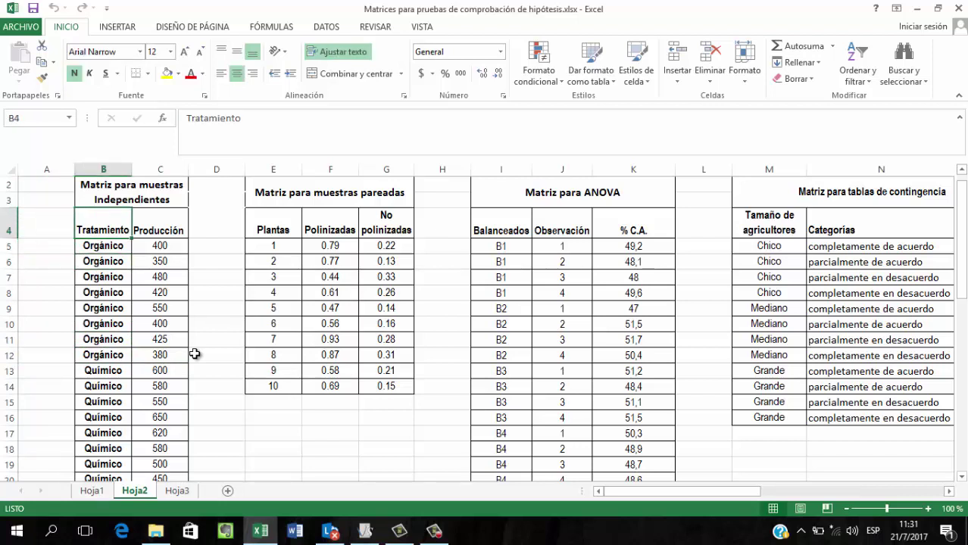
{"action": "key", "text": "Right"}
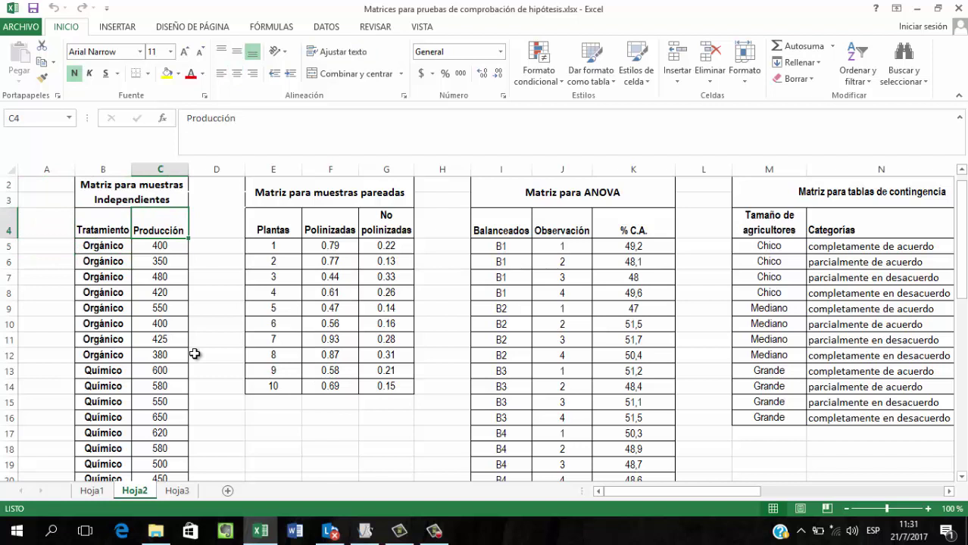
Compare the first header of the paired-samples matrix with the title and headers of the independent-samples matrix
{"action": "key", "text": "Right"}
{"action": "key", "text": "Right"}
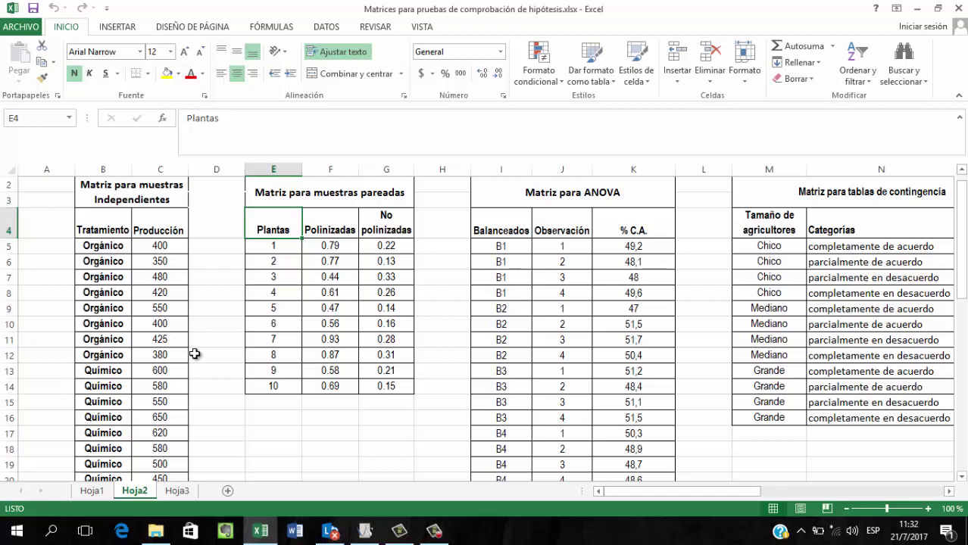
{"action": "key", "text": "Left"}
{"action": "key", "text": "Left"}
{"action": "key", "text": "Left"}
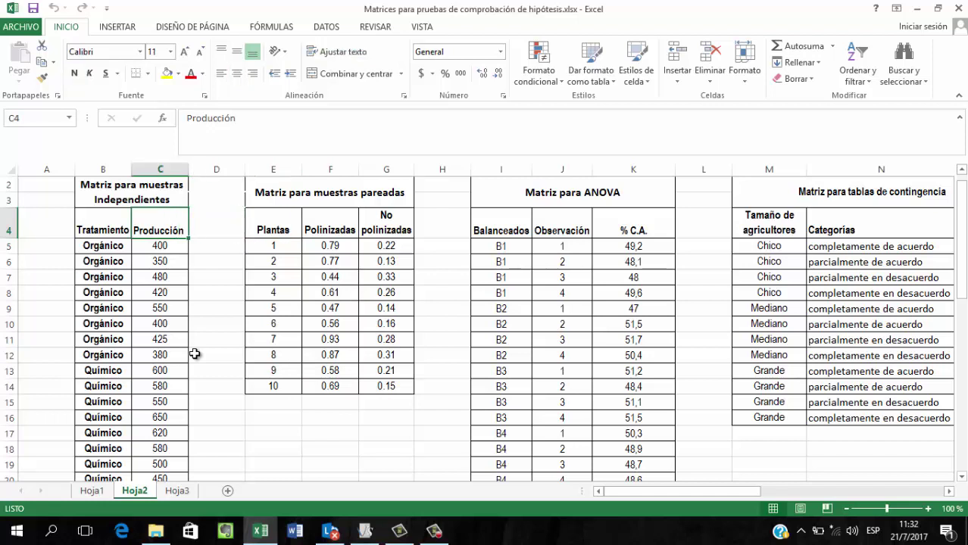
{"action": "key", "text": "Down"}
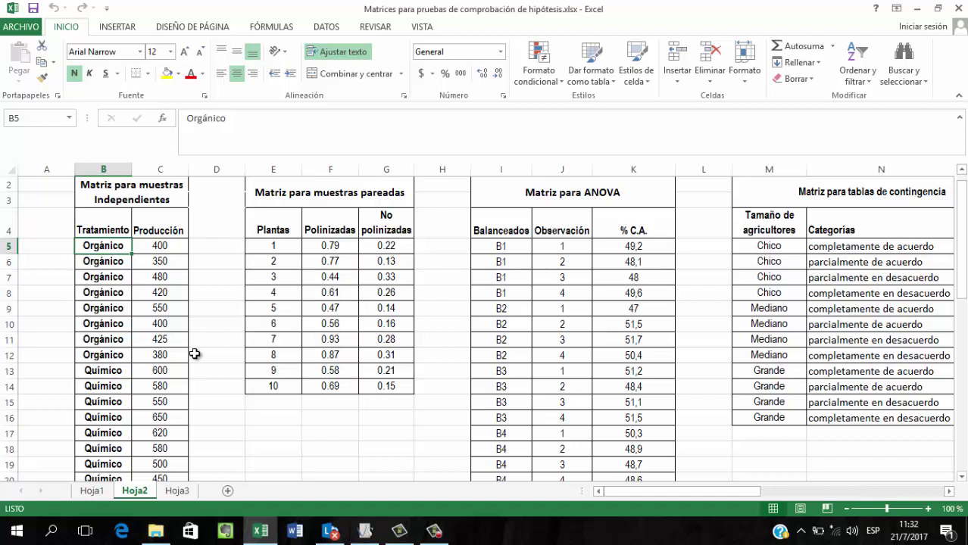
{"action": "key", "text": "Up"}
{"action": "key", "text": "Up"}
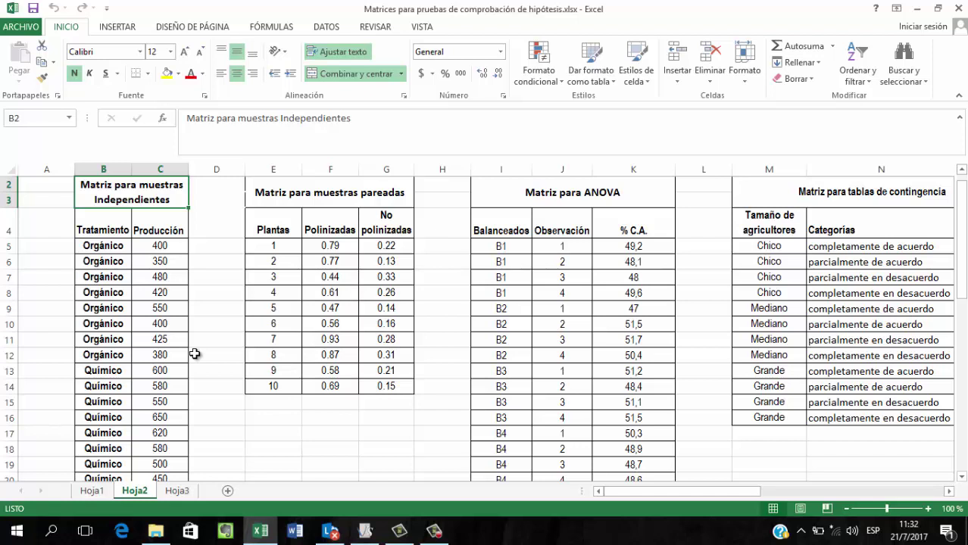
{"action": "key", "text": "Down"}
{"action": "key", "text": "Right"}
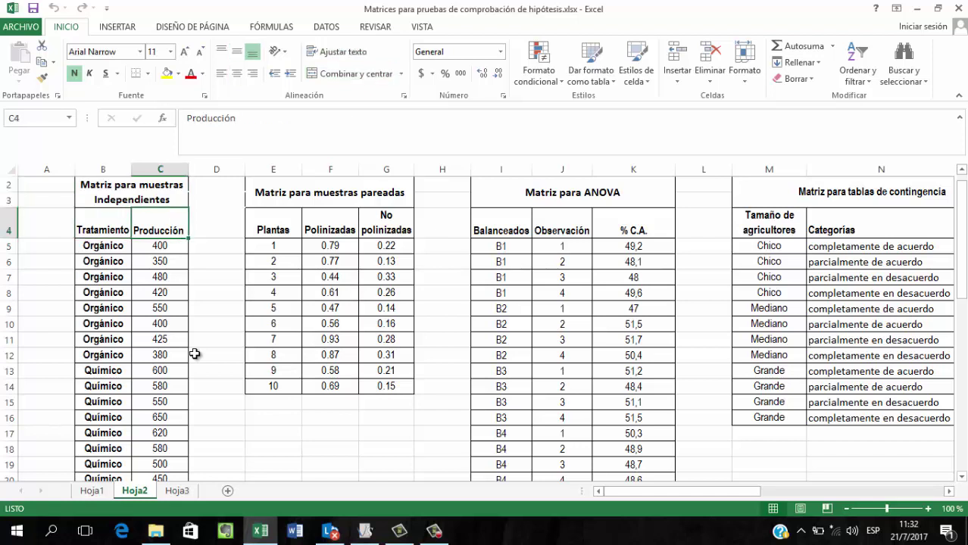
{"action": "key", "text": "Left"}
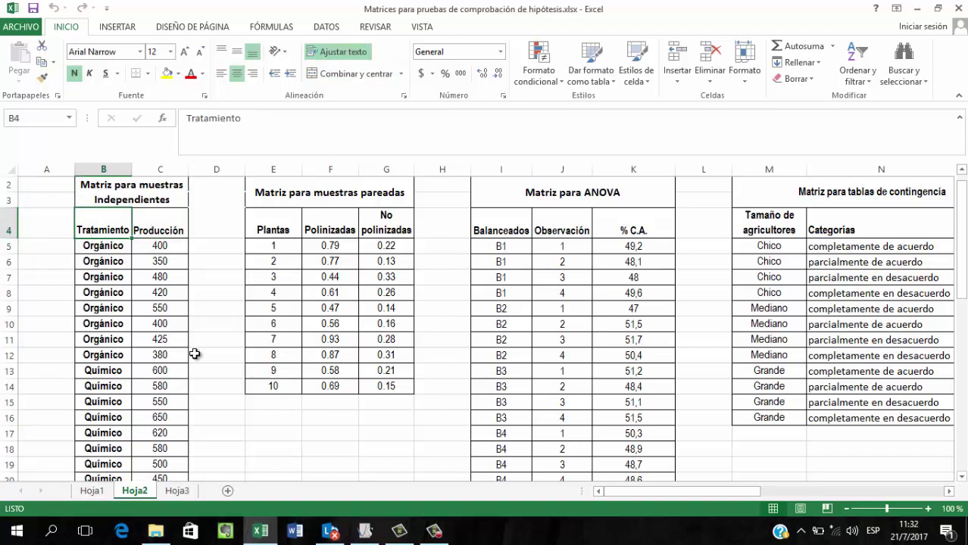
{"action": "key", "text": "Down"}
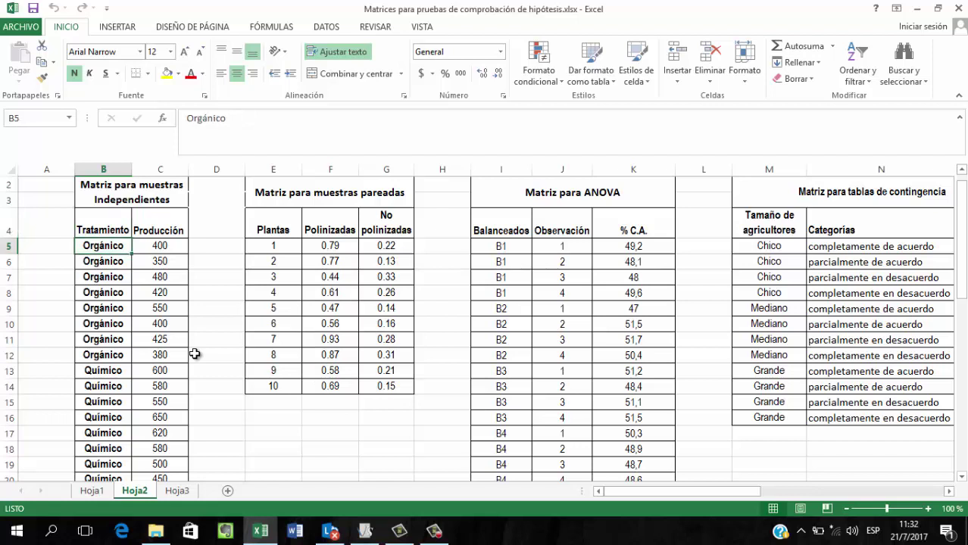
{"action": "key", "text": "Up"}
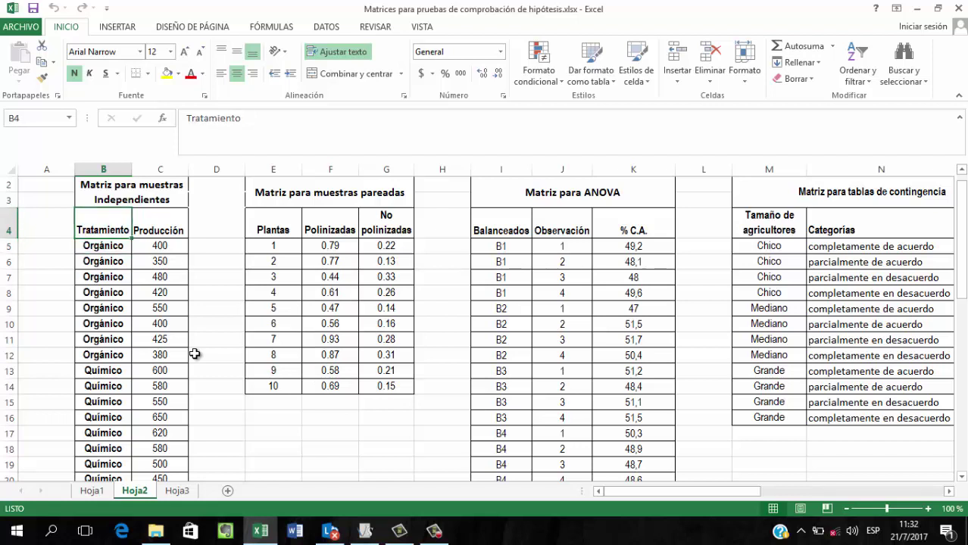
Examine the Orgánico entries in the Tratamiento column of the independent-samples matrix
{"action": "key", "text": "Down"}
{"action": "key", "text": "Down"}
{"action": "key", "text": "Down"}
{"action": "key", "text": "Down"}
{"action": "key", "text": "Down"}
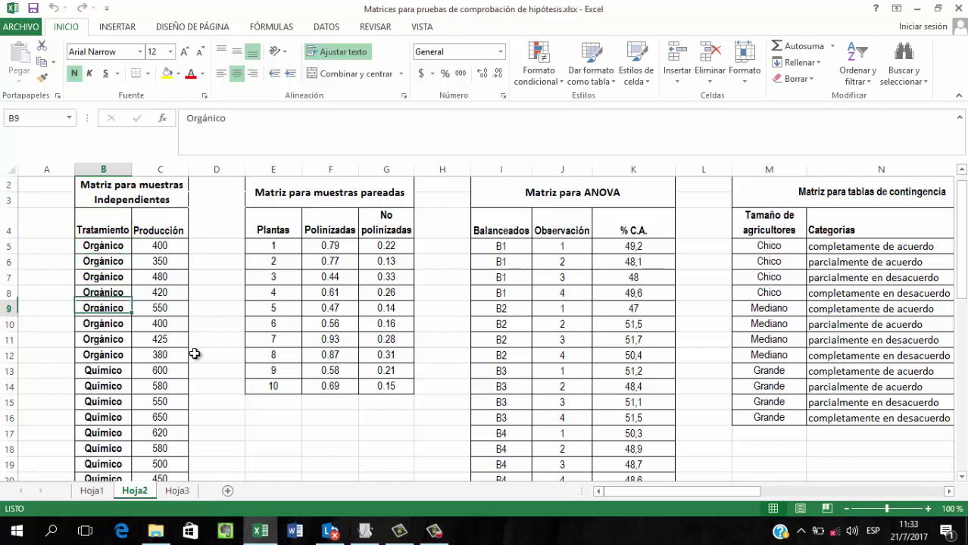
{"action": "key", "text": "Up"}
{"action": "key", "text": "Up"}
{"action": "key", "text": "Up"}
{"action": "key", "text": "Right"}
{"action": "key", "text": "Up"}
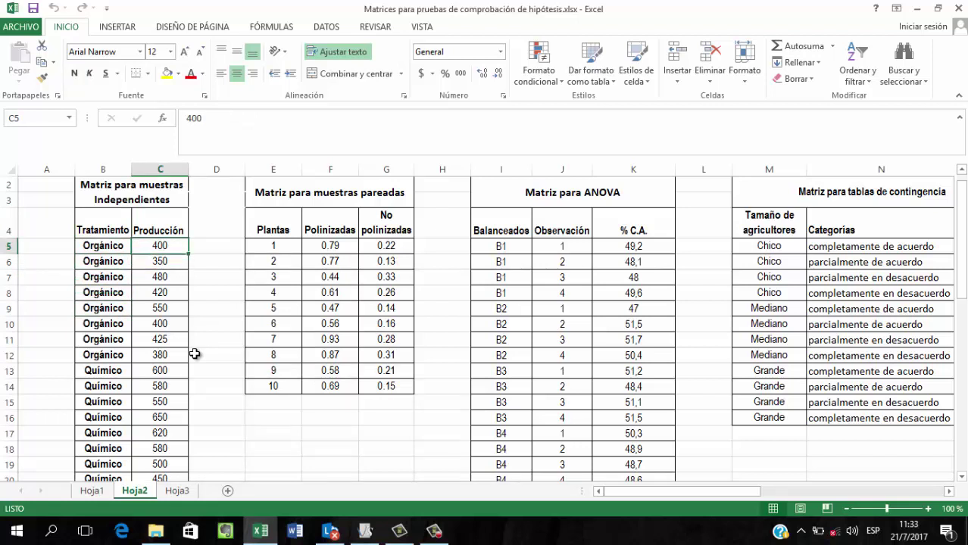
Read the Producción values for the Orgánico and Químico treatments, then return to the independent-samples matrix title
{"action": "key", "text": "Down"}
{"action": "key", "text": "Down"}
{"action": "key", "text": "Down"}
{"action": "key", "text": "Down"}
{"action": "key", "text": "Down"}
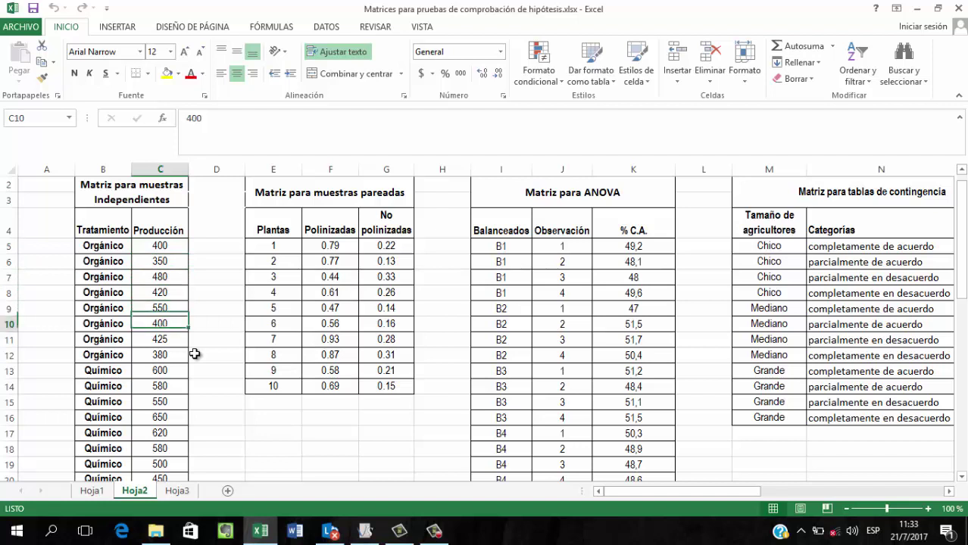
{"action": "key", "text": "Down"}
{"action": "key", "text": "Down"}
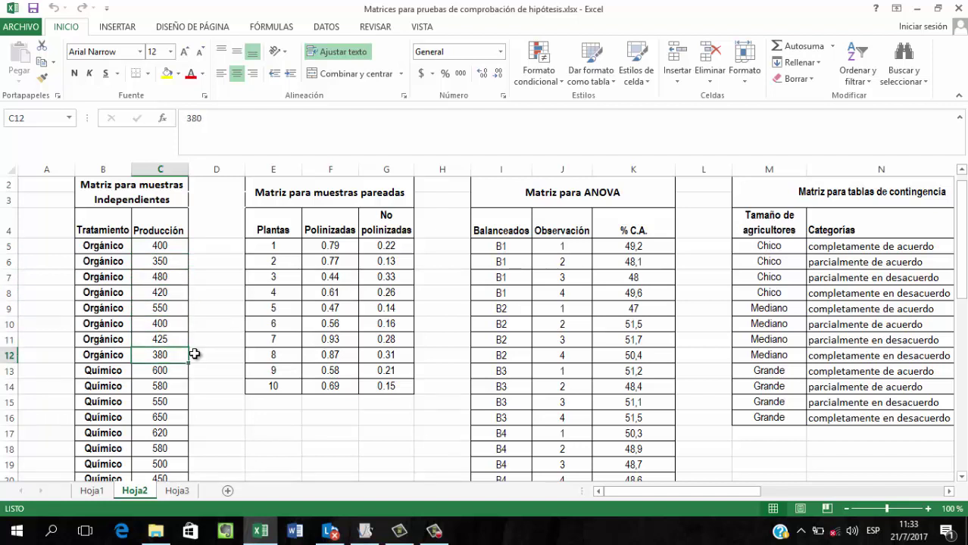
{"action": "key", "text": "Down"}
{"action": "key", "text": "Down"}
{"action": "key", "text": "Down"}
{"action": "key", "text": "Down"}
{"action": "key", "text": "Down"}
{"action": "key", "text": "Down"}
{"action": "key", "text": "Down"}
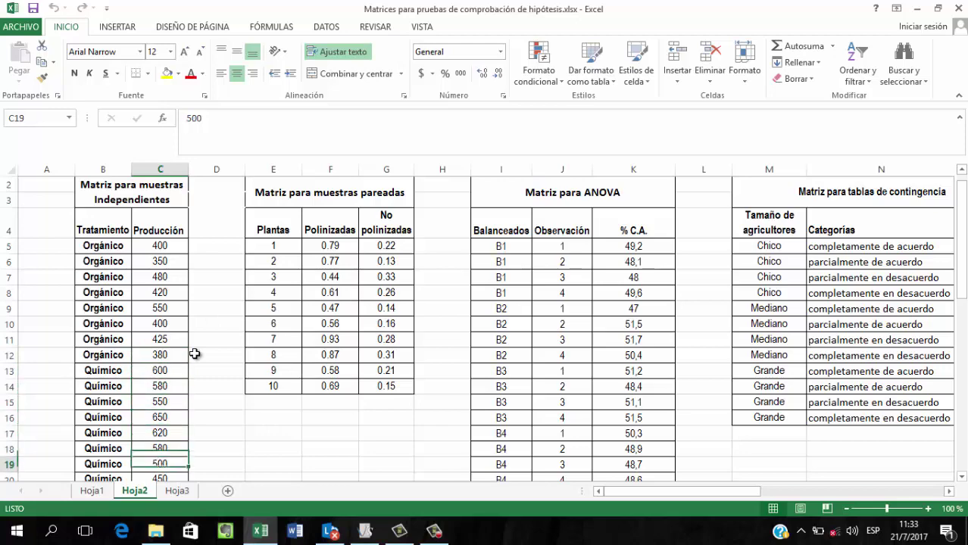
{"action": "key", "text": "Down"}
{"action": "key", "text": "Down"}
{"action": "key", "text": "Up"}
{"action": "key", "text": "Up"}
{"action": "key", "text": "Up"}
{"action": "key", "text": "Up"}
{"action": "key", "text": "Up"}
{"action": "key", "text": "Up"}
{"action": "key", "text": "Up"}
{"action": "key", "text": "Up"}
{"action": "key", "text": "Up"}
{"action": "key", "text": "Up"}
{"action": "key", "text": "Up"}
{"action": "key", "text": "Up"}
{"action": "key", "text": "Up"}
{"action": "key", "text": "Up"}
{"action": "key", "text": "Up"}
{"action": "key", "text": "Up"}
{"action": "key", "text": "Up"}
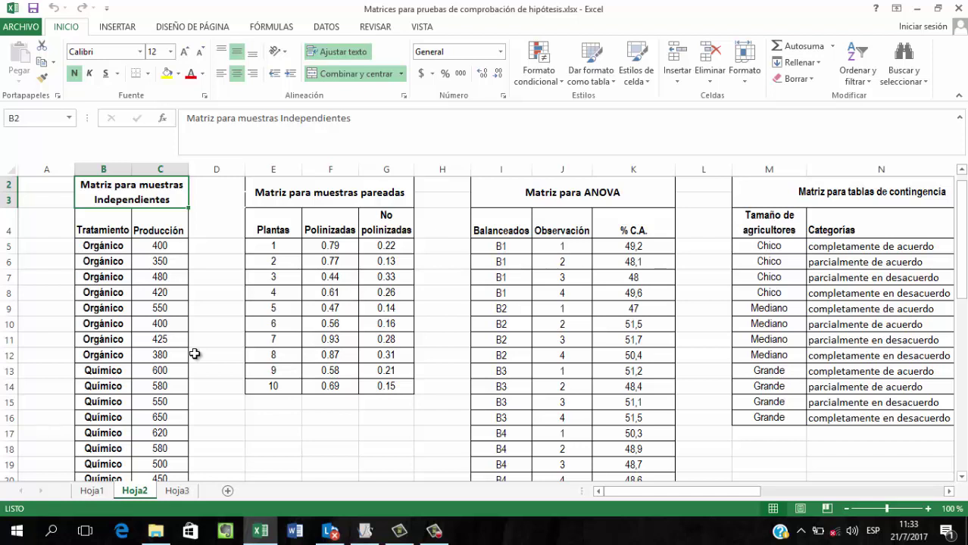
Review the Producción column again from its header down to the last Químico rows
{"action": "key", "text": "Down"}
{"action": "key", "text": "Down"}
{"action": "key", "text": "Right"}
{"action": "key", "text": "Down"}
{"action": "key", "text": "Down"}
{"action": "key", "text": "Down"}
{"action": "key", "text": "Down"}
{"action": "key", "text": "Down"}
{"action": "key", "text": "Down"}
{"action": "key", "text": "Down"}
{"action": "key", "text": "Down"}
{"action": "key", "text": "Down"}
{"action": "key", "text": "Down"}
{"action": "key", "text": "Down"}
{"action": "key", "text": "Down"}
{"action": "key", "text": "Down"}
{"action": "key", "text": "Down"}
{"action": "key", "text": "Down"}
{"action": "key", "text": "Down"}
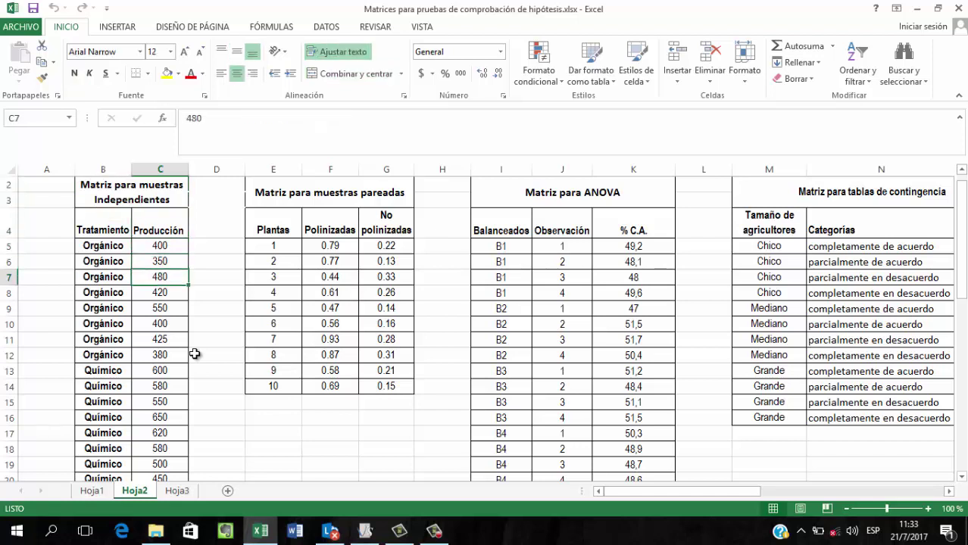
{"action": "key", "text": "Up"}
{"action": "key", "text": "Up"}
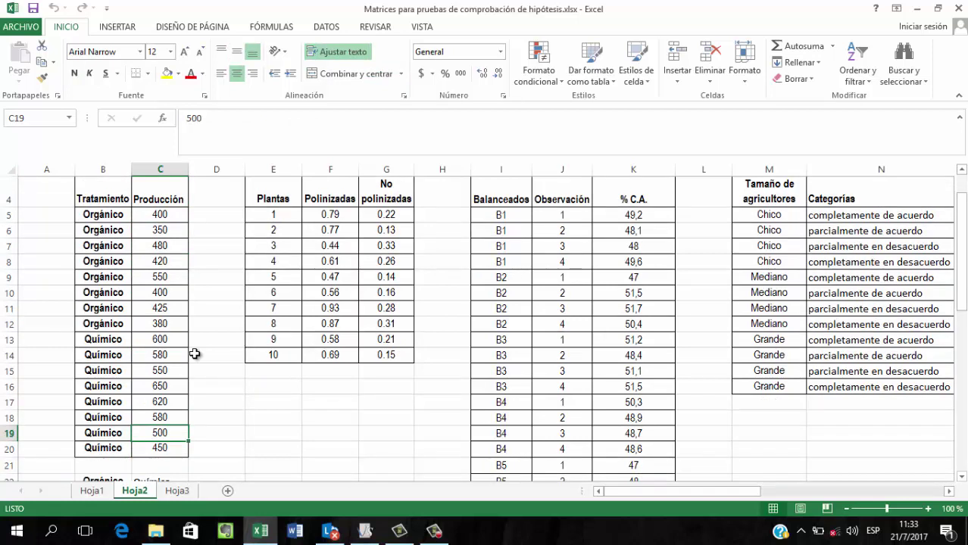
Examine the Plantas, Polinizadas and No polinizadas columns of the paired-samples matrix
{"action": "key", "text": "Right"}
{"action": "key", "text": "Up"}
{"action": "key", "text": "Up"}
{"action": "key", "text": "Up"}
{"action": "key", "text": "Up"}
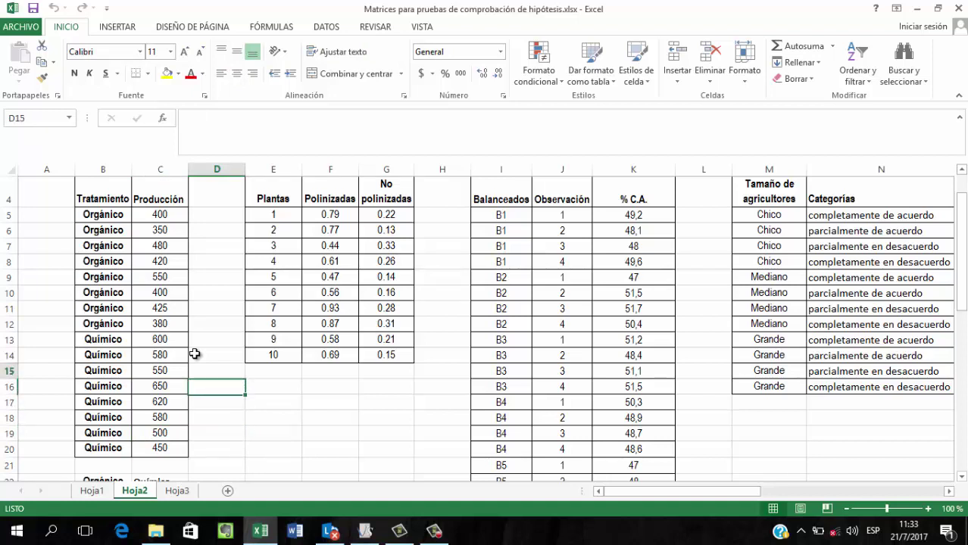
{"action": "key", "text": "ctrl+Up"}
{"action": "key", "text": "Right"}
{"action": "key", "text": "Down"}
{"action": "key", "text": "Down"}
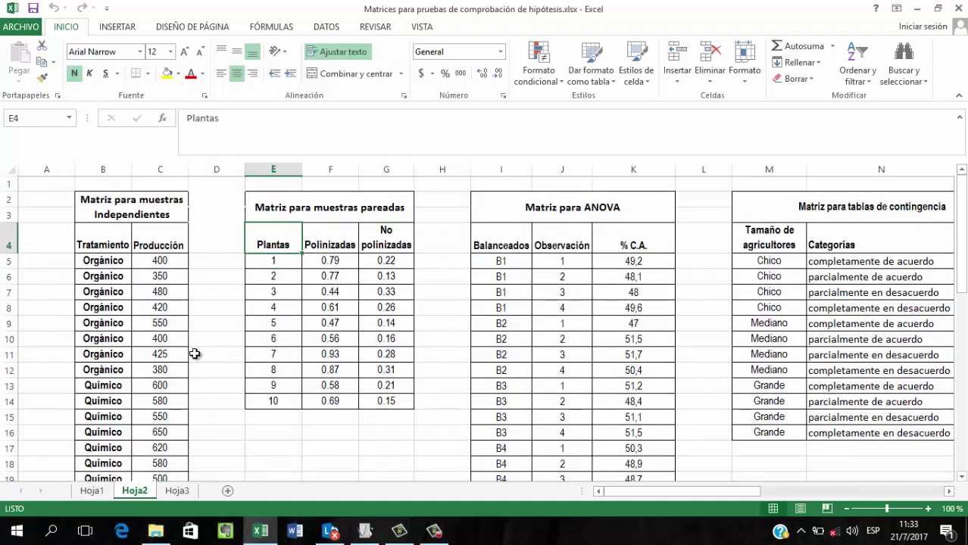
{"action": "key", "text": "Right"}
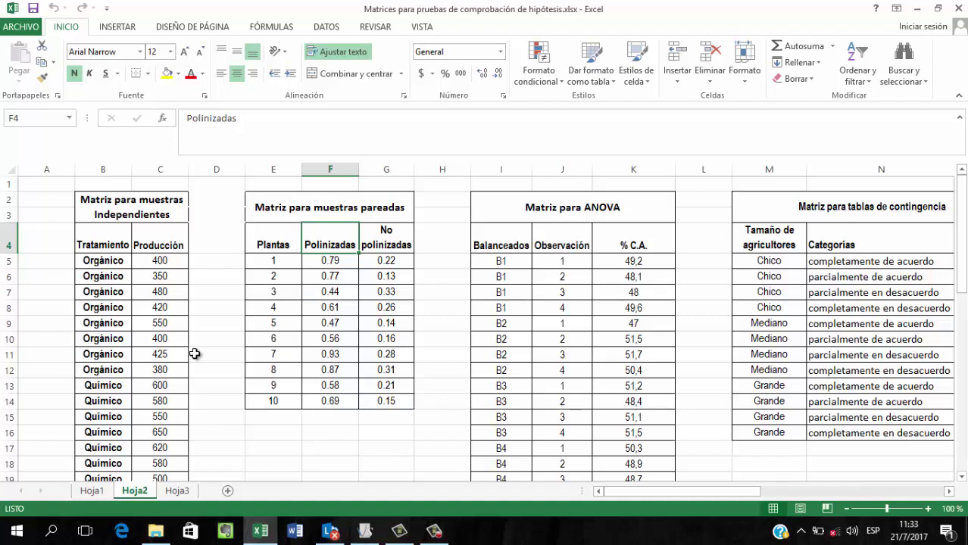
{"action": "key", "text": "Down"}
{"action": "key", "text": "Down"}
{"action": "key", "text": "Down"}
{"action": "key", "text": "Down"}
{"action": "key", "text": "Down"}
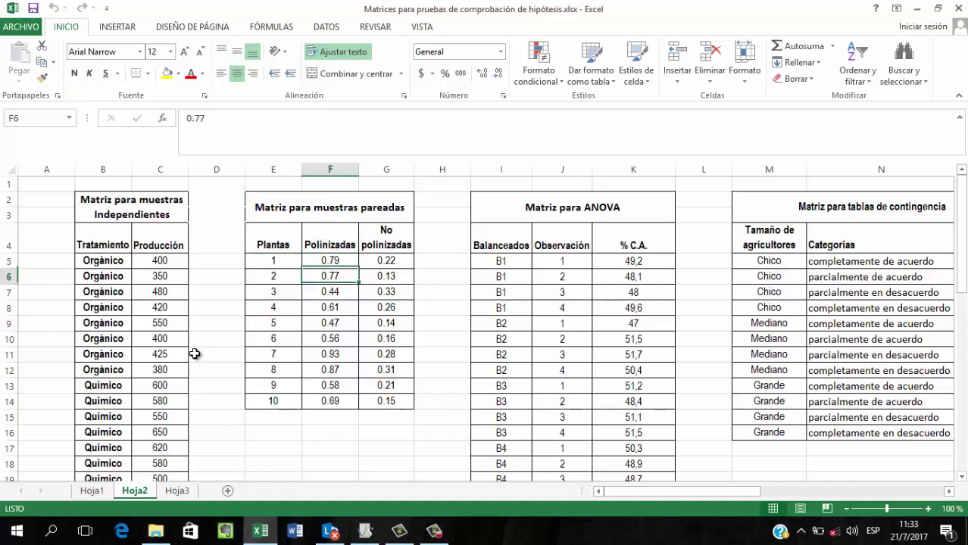
{"action": "key", "text": "Down"}
{"action": "key", "text": "Right"}
{"action": "key", "text": "Up"}
{"action": "key", "text": "Up"}
{"action": "key", "text": "Up"}
{"action": "key", "text": "Up"}
{"action": "key", "text": "Up"}
{"action": "key", "text": "Up"}
{"action": "key", "text": "Up"}
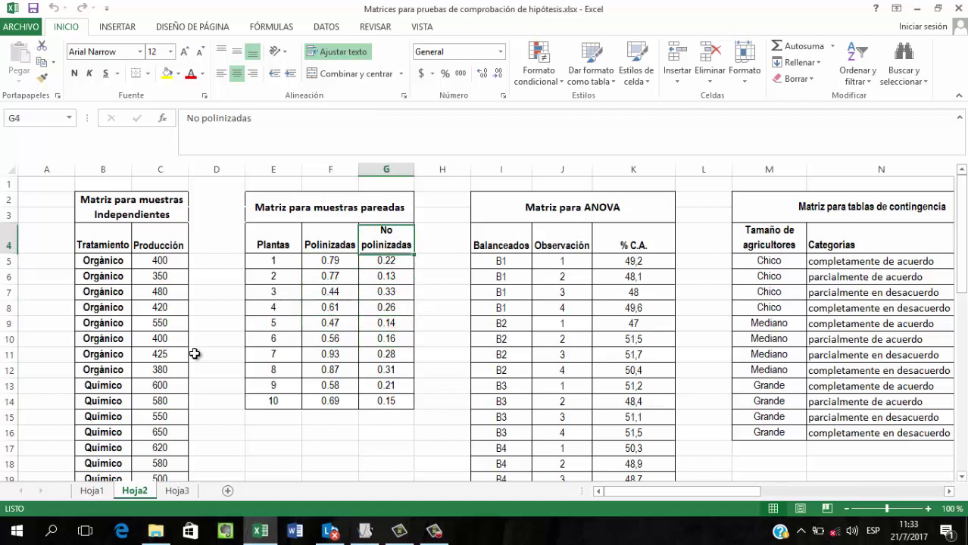
{"action": "key", "text": "Down"}
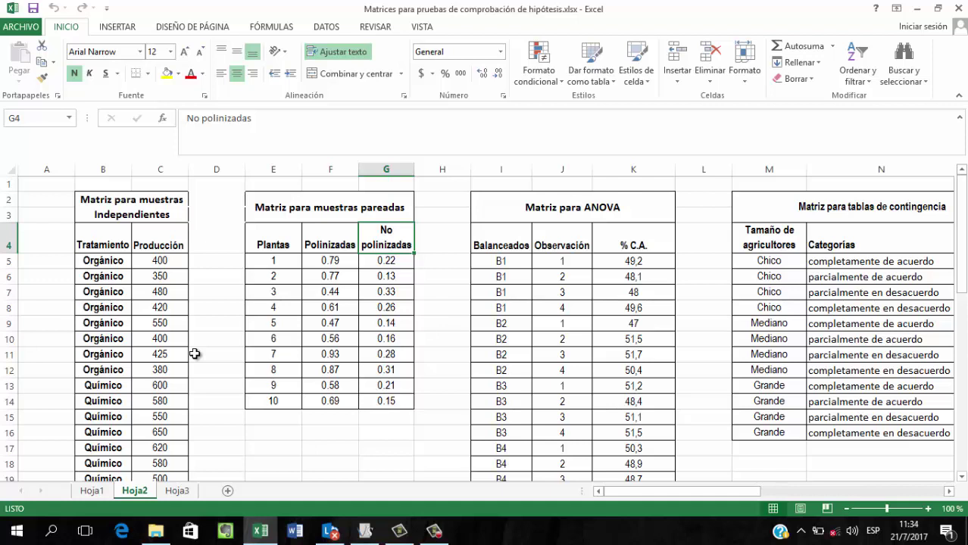
{"action": "key", "text": "Left"}
{"action": "key", "text": "Left"}
{"action": "key", "text": "Left"}
{"action": "key", "text": "Left"}
{"action": "key", "text": "Left"}
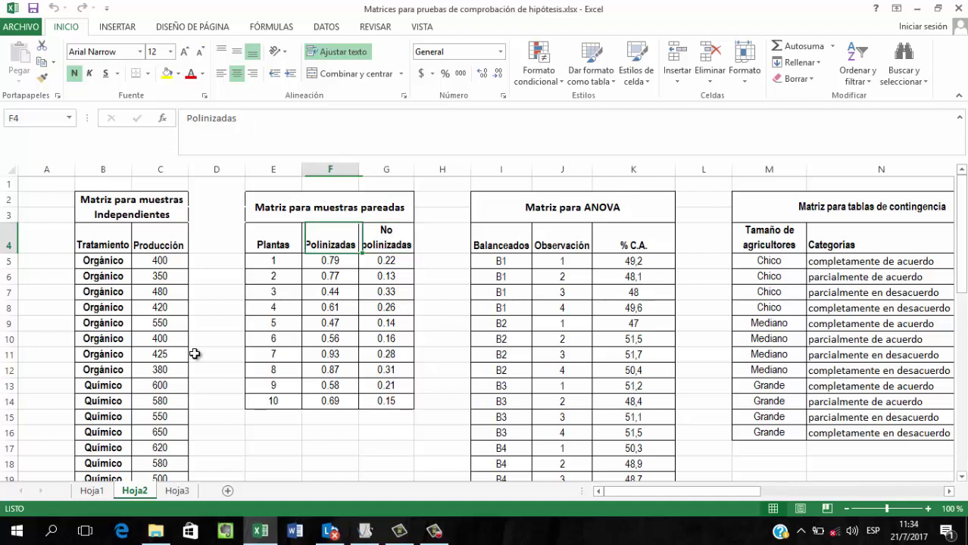
{"action": "key", "text": "shift+Right"}
{"action": "key", "text": "shift+Down"}
{"action": "key", "text": "shift+Down"}
{"action": "key", "text": "shift+Down"}
{"action": "key", "text": "shift+Down"}
{"action": "key", "text": "shift+Down"}
{"action": "key", "text": "shift+Down"}
{"action": "key", "text": "shift+Down"}
{"action": "key", "text": "shift+Down"}
{"action": "key", "text": "shift+Down"}
{"action": "key", "text": "shift+Down"}
{"action": "key", "text": "shift+Down"}
{"action": "key", "text": "shift+Down"}
{"action": "key", "text": "shift+Down"}
{"action": "key", "text": "shift+Down"}
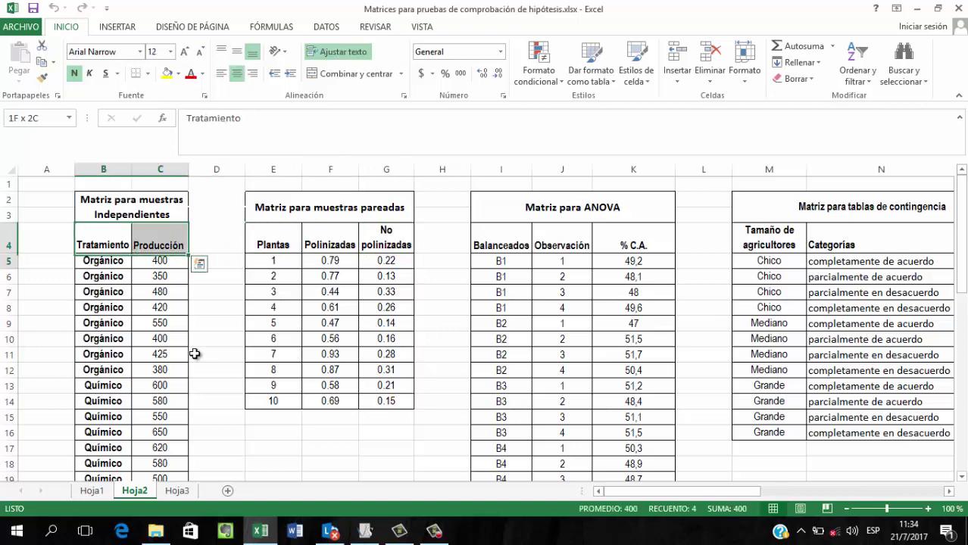
{"action": "key", "text": "shift+Down"}
{"action": "key", "text": "shift+Down"}
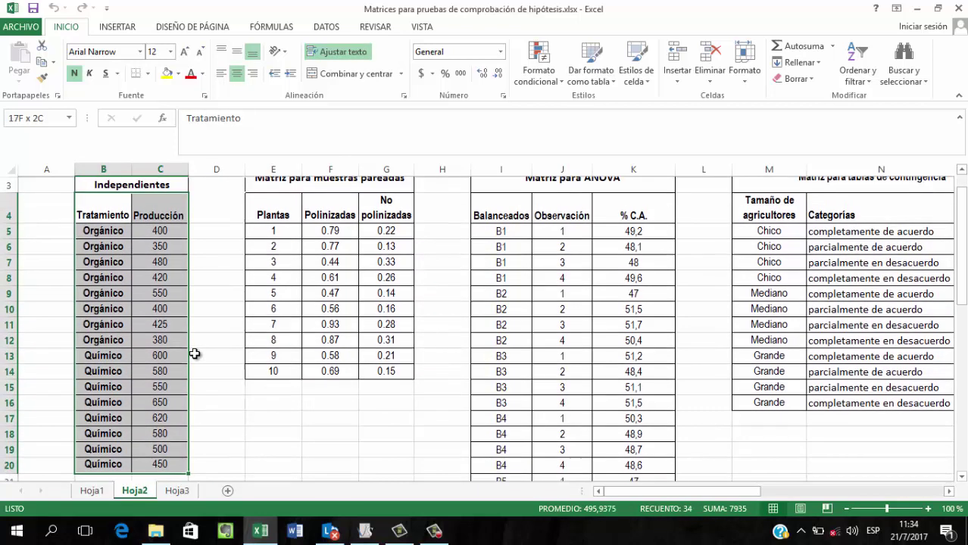
{"action": "key", "text": "Up"}
{"action": "key", "text": "Down"}
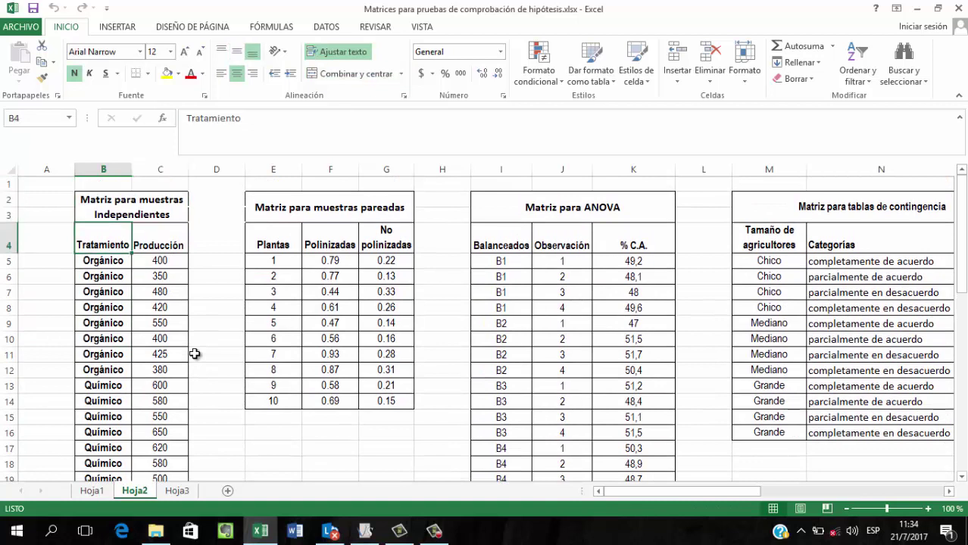
Copy the independent-samples data in B4:C20, including the Tratamiento and Producción headers
{"action": "key", "text": "shift+Right"}
{"action": "key", "text": "shift+Down"}
{"action": "key", "text": "shift+Down"}
{"action": "key", "text": "shift+Down"}
{"action": "key", "text": "shift+Down"}
{"action": "key", "text": "shift+Down"}
{"action": "key", "text": "shift+Down"}
{"action": "key", "text": "shift+Down"}
{"action": "key", "text": "shift+Down"}
{"action": "key", "text": "shift+Down"}
{"action": "key", "text": "shift+Down"}
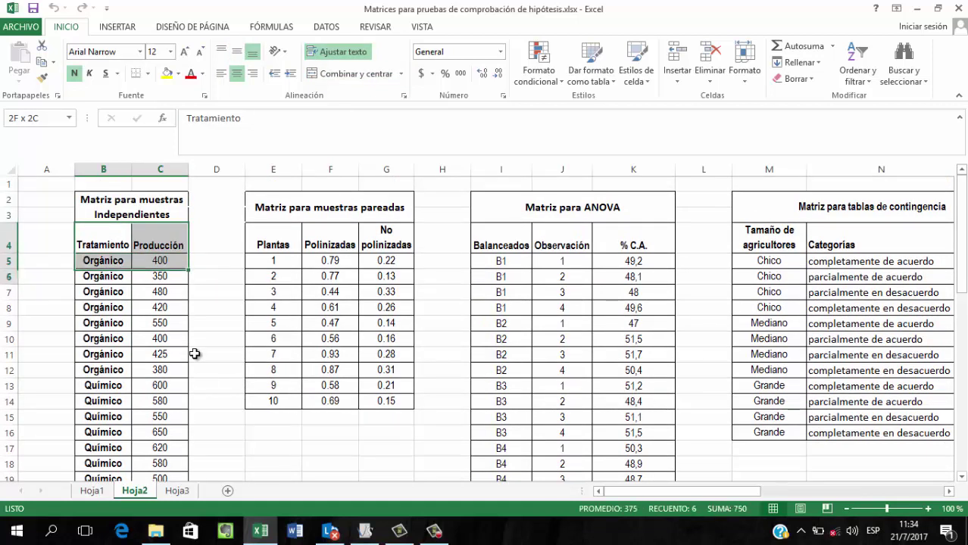
{"action": "key", "text": "shift+Down"}
{"action": "key", "text": "shift+Down"}
{"action": "key", "text": "shift+Down"}
{"action": "key", "text": "shift+Down"}
{"action": "key", "text": "shift+Down"}
{"action": "key", "text": "shift+Down"}
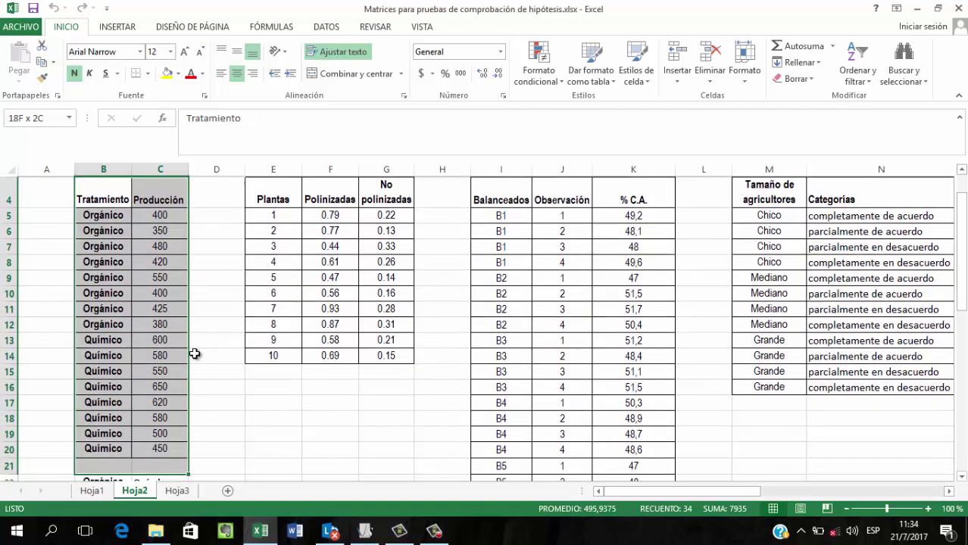
{"action": "key", "text": "ctrl+c"}
Switch to InfoStat, create a new table and paste the copied Tratamiento and Producción data with its column names
{"action": "key", "text": "alt+Tab"}
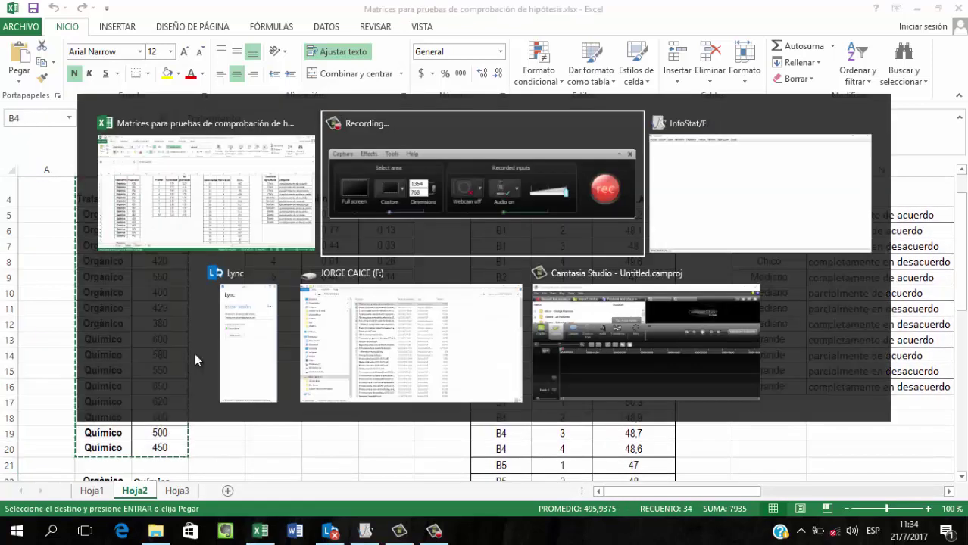
{"action": "key", "text": "alt+Tab"}
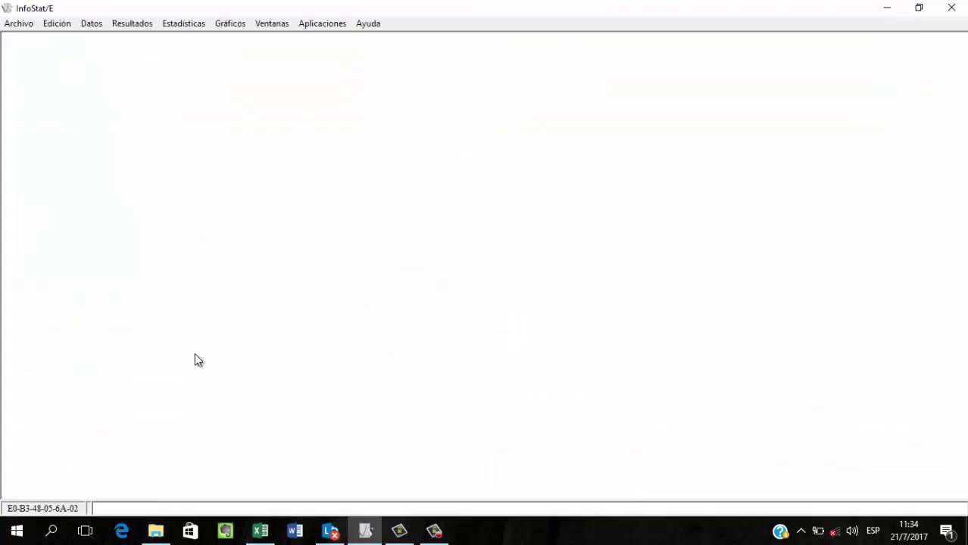
{"action": "left_click", "coordinate": [19, 24]}
{"action": "left_click", "coordinate": [42, 39]}
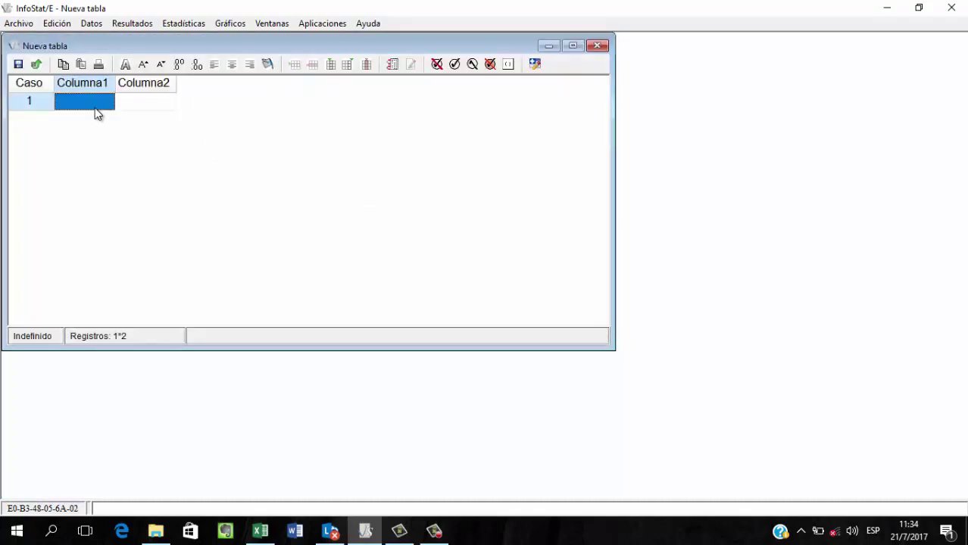
{"action": "right_click", "coordinate": [95, 108]}
{"action": "left_click", "coordinate": [179, 70]}
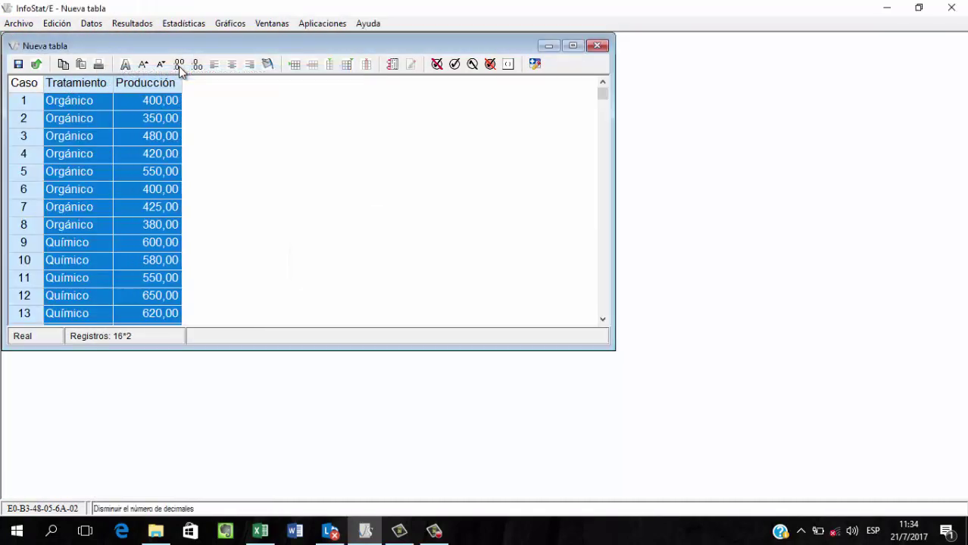
{"action": "mouse_move", "coordinate": [604, 89]}
{"action": "left_mouse_down"}
{"action": "mouse_move", "coordinate": [595, 343]}
{"action": "mouse_move", "coordinate": [597, 194]}
{"action": "mouse_move", "coordinate": [591, 312]}
{"action": "mouse_move", "coordinate": [618, 137]}
{"action": "mouse_move", "coordinate": [606, 78]}
{"action": "left_mouse_up"}
{"action": "left_click", "coordinate": [461, 100]}
{"action": "left_click", "coordinate": [131, 102]}
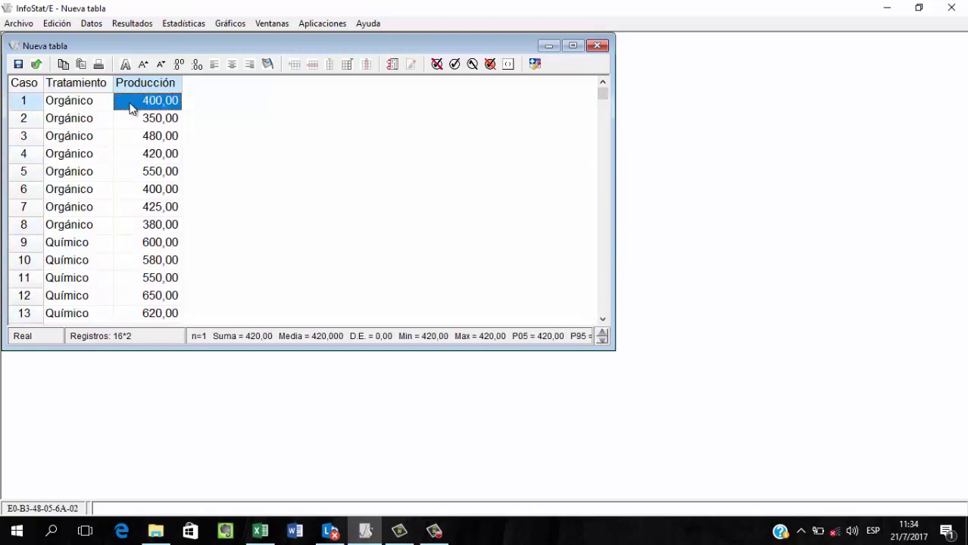
Run a bilateral independent-samples t-test with Producción as the variable and Tratamiento as the classification criterion
{"action": "left_click", "coordinate": [189, 29]}
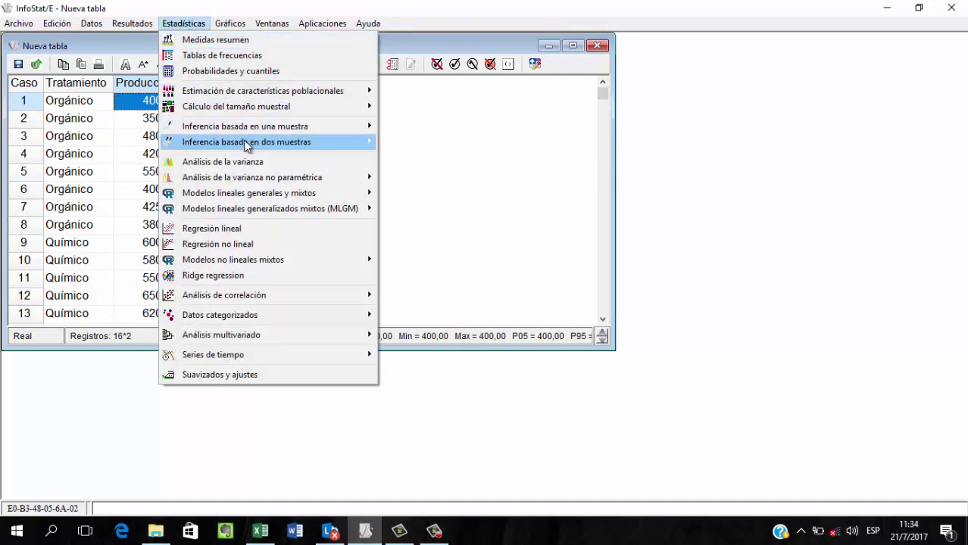
{"action": "mouse_move", "coordinate": [247, 146]}
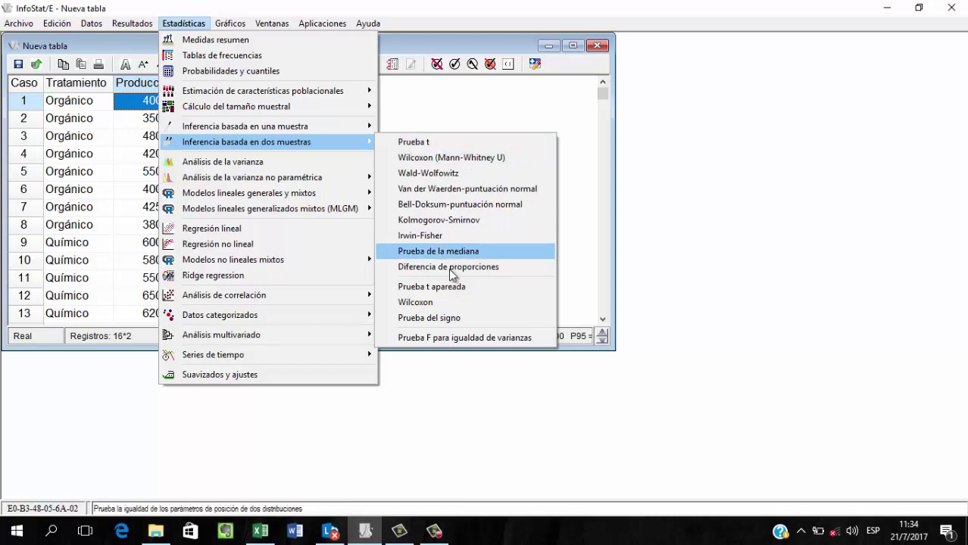
{"action": "left_click", "coordinate": [421, 146]}
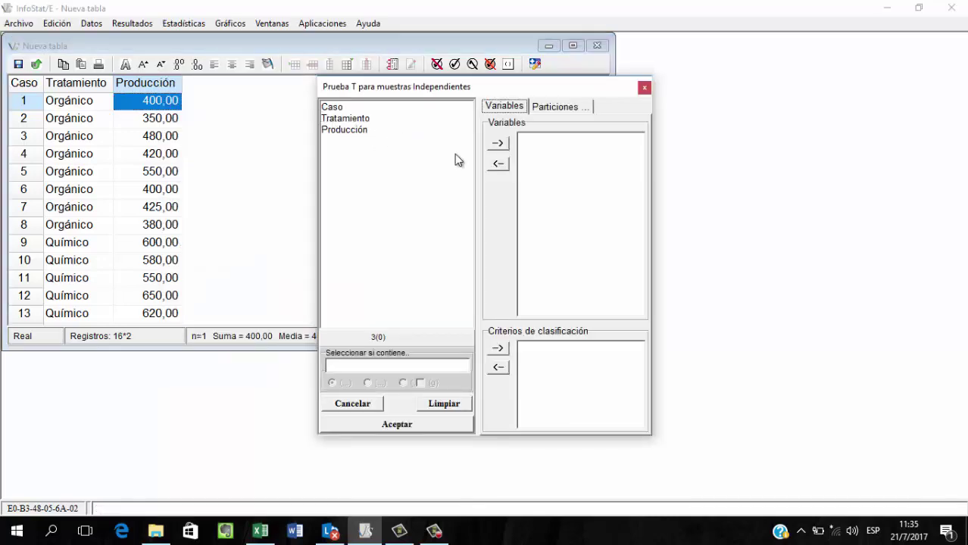
{"action": "left_click", "coordinate": [343, 130]}
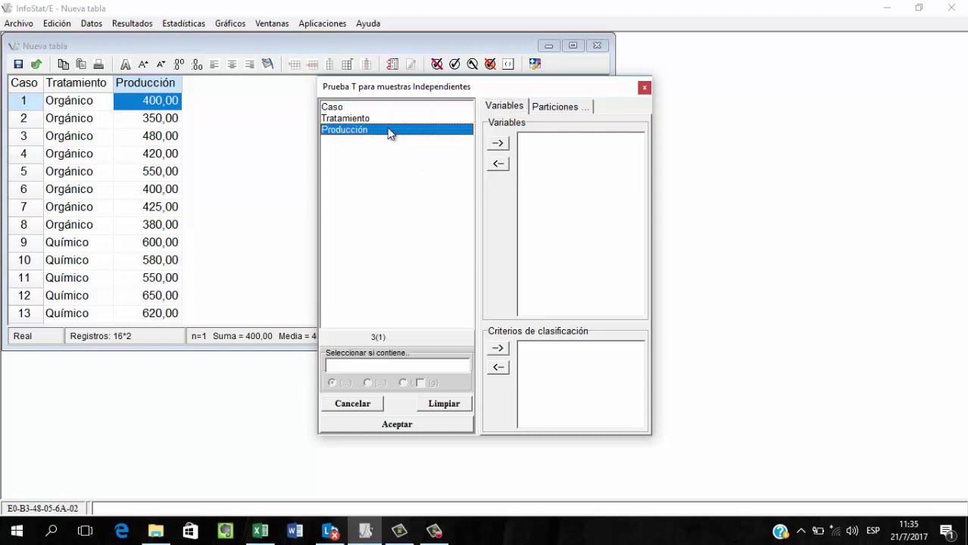
{"action": "left_click", "coordinate": [498, 146]}
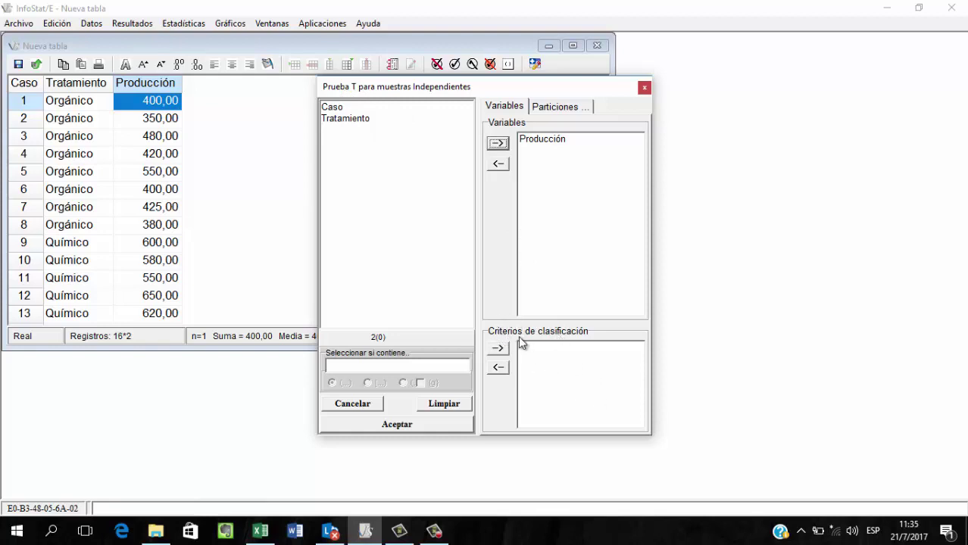
{"action": "left_click", "coordinate": [357, 119]}
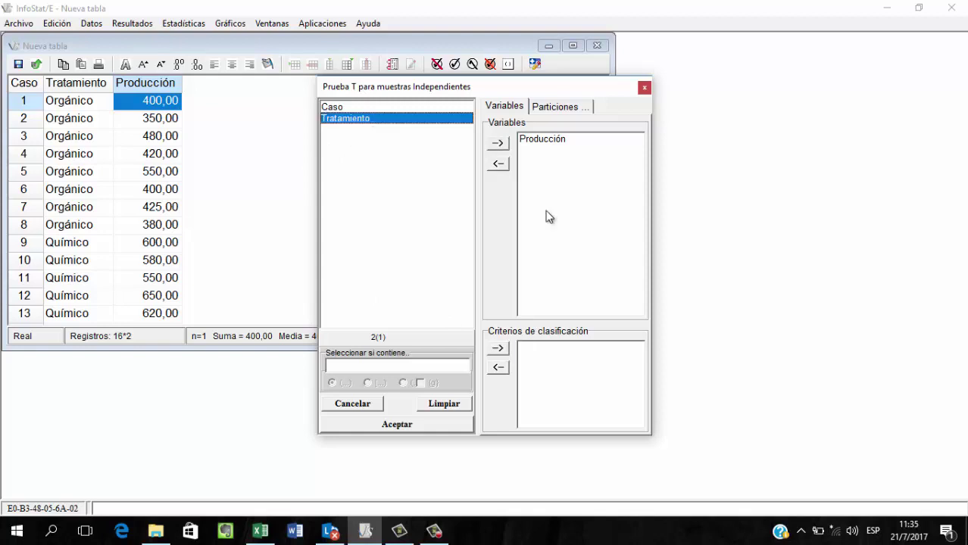
{"action": "left_click", "coordinate": [500, 350]}
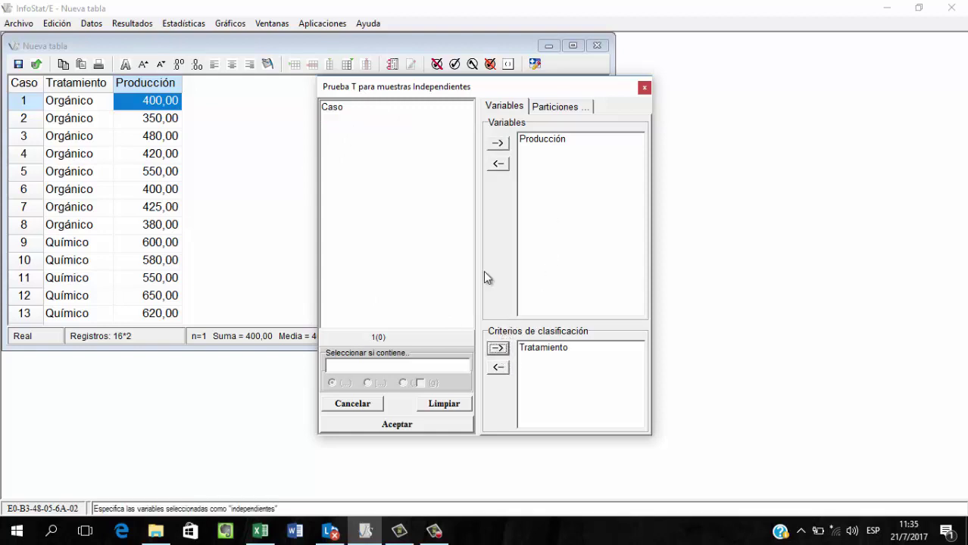
{"action": "left_click", "coordinate": [497, 144]}
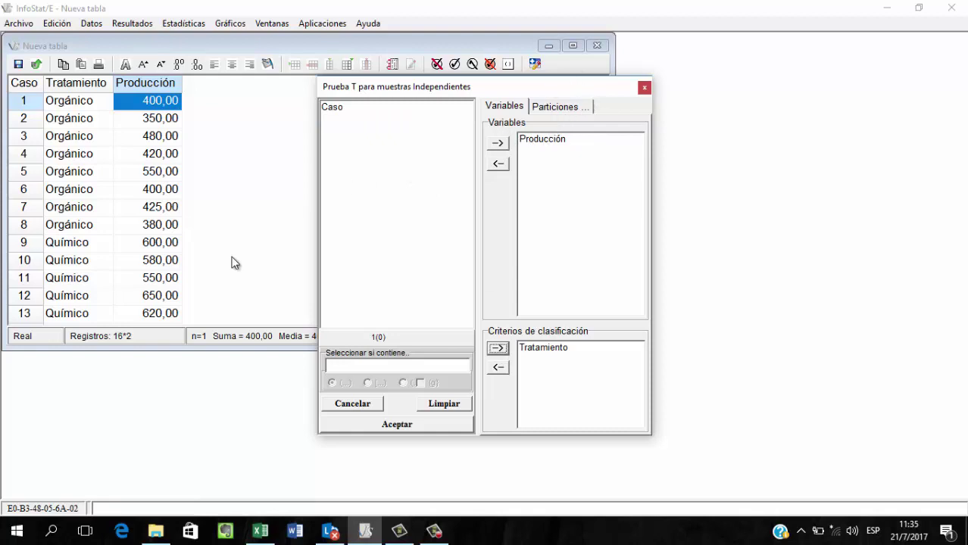
{"action": "left_click", "coordinate": [409, 425]}
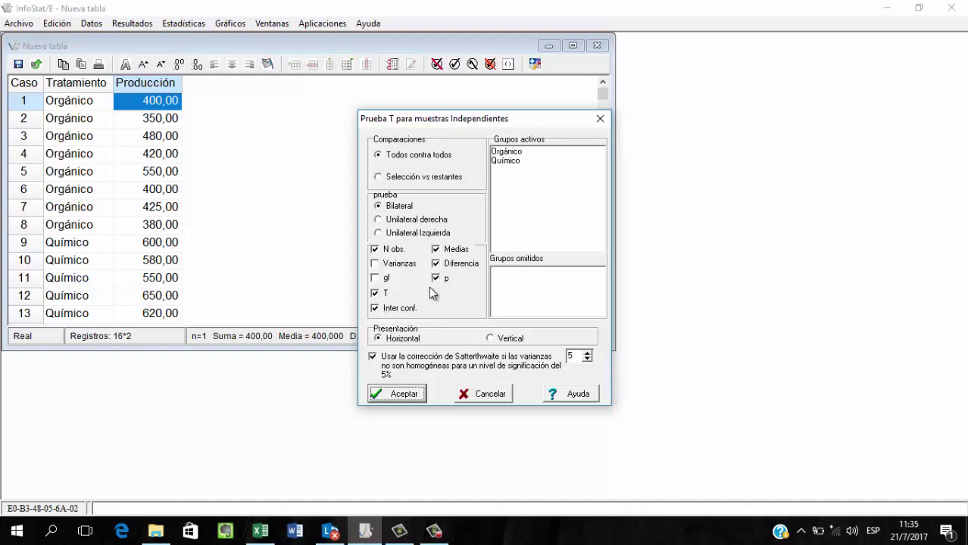
{"action": "left_click", "coordinate": [403, 394]}
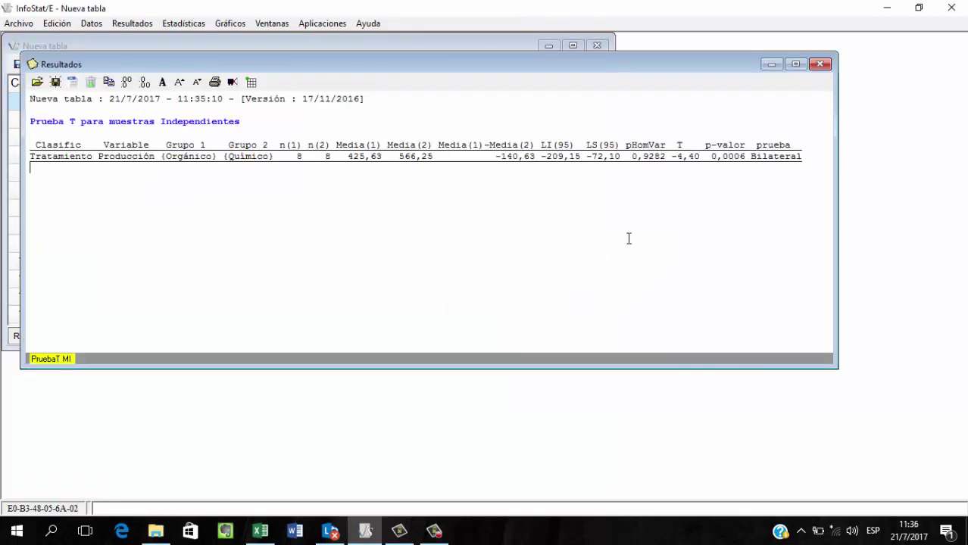
Enlarge the text of the t-test results and bring the T and p-valor columns into view
{"action": "left_click", "coordinate": [179, 82]}
{"action": "left_click", "coordinate": [179, 81]}
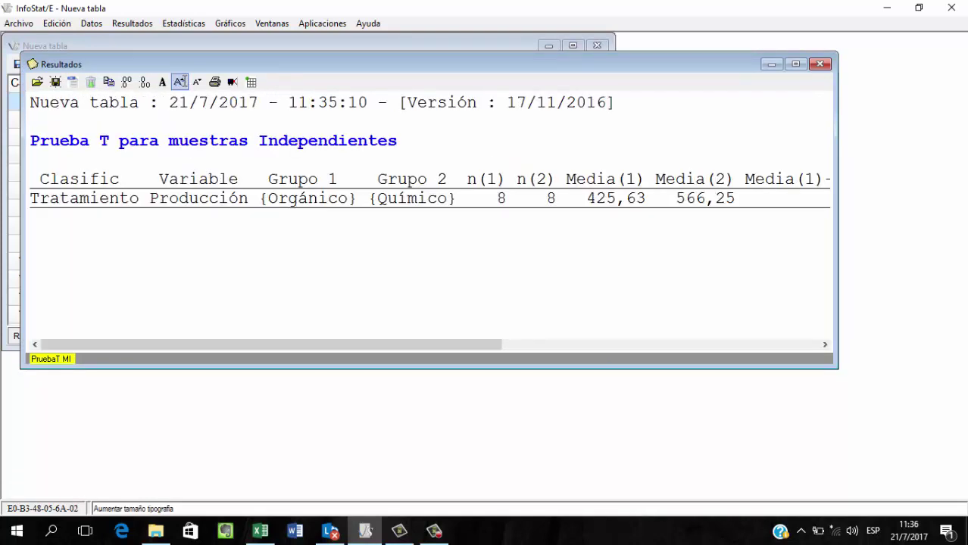
{"action": "left_click_drag", "start_coordinate": [373, 342], "coordinate": [818, 395]}
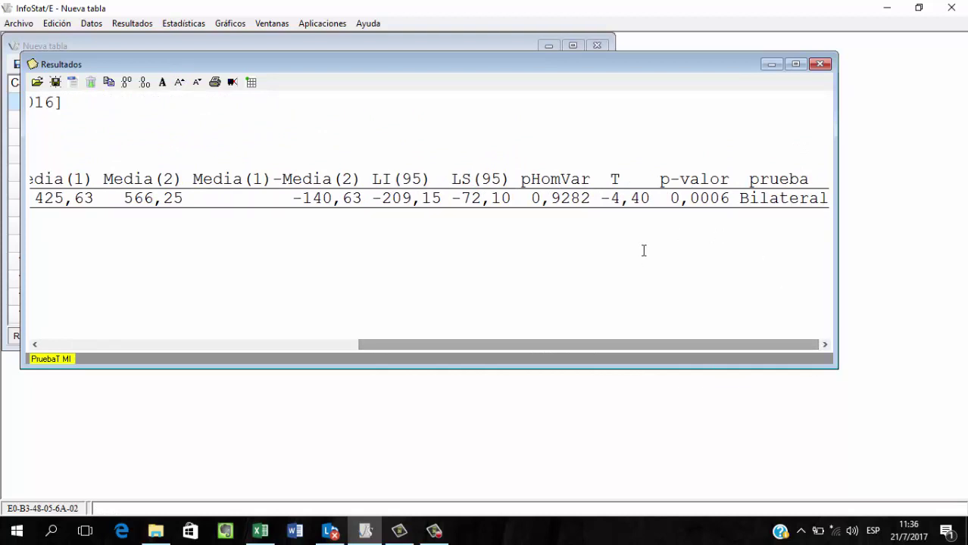
Examine the T statistic and the p-valor in the independent-samples t-test results
{"action": "left_click_drag", "start_coordinate": [649, 199], "coordinate": [595, 202]}
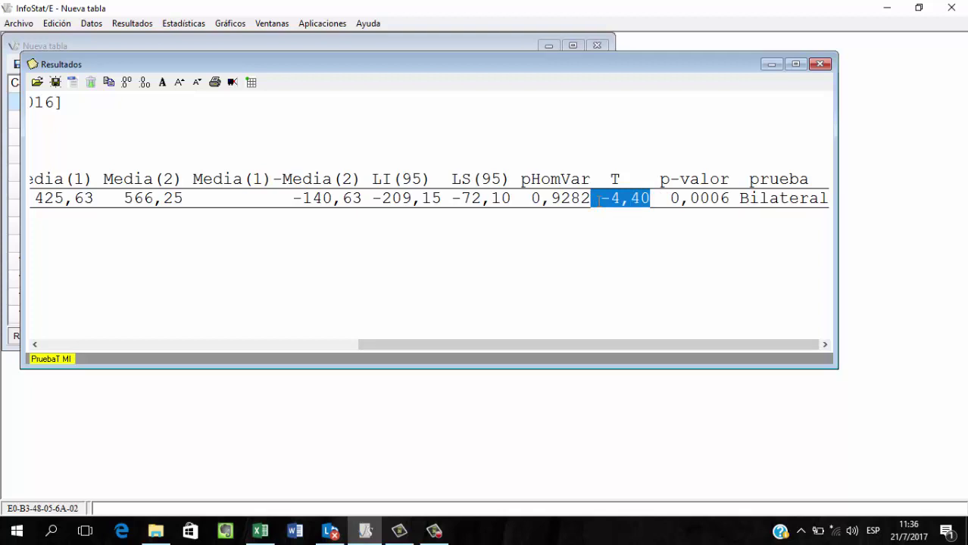
{"action": "left_click", "coordinate": [599, 200]}
{"action": "left_click_drag", "start_coordinate": [651, 199], "coordinate": [596, 205]}
{"action": "left_click", "coordinate": [648, 198]}
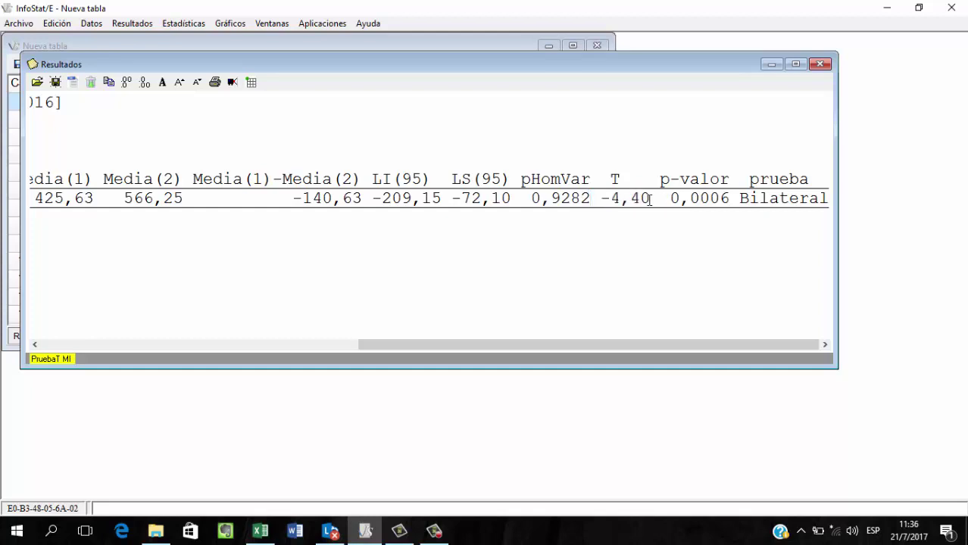
{"action": "left_click_drag", "start_coordinate": [646, 199], "coordinate": [598, 200]}
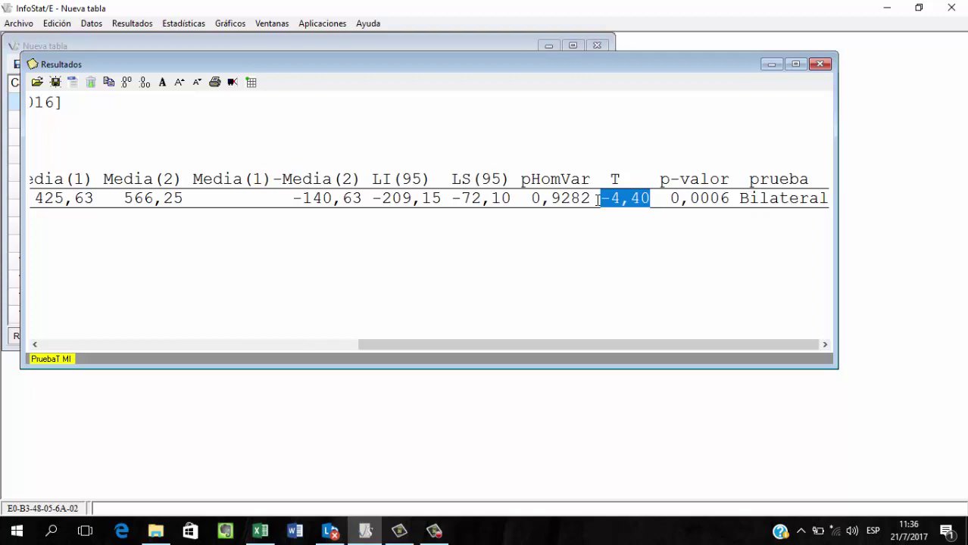
{"action": "left_click", "coordinate": [739, 199]}
{"action": "left_click", "coordinate": [662, 200], "text": "shift"}
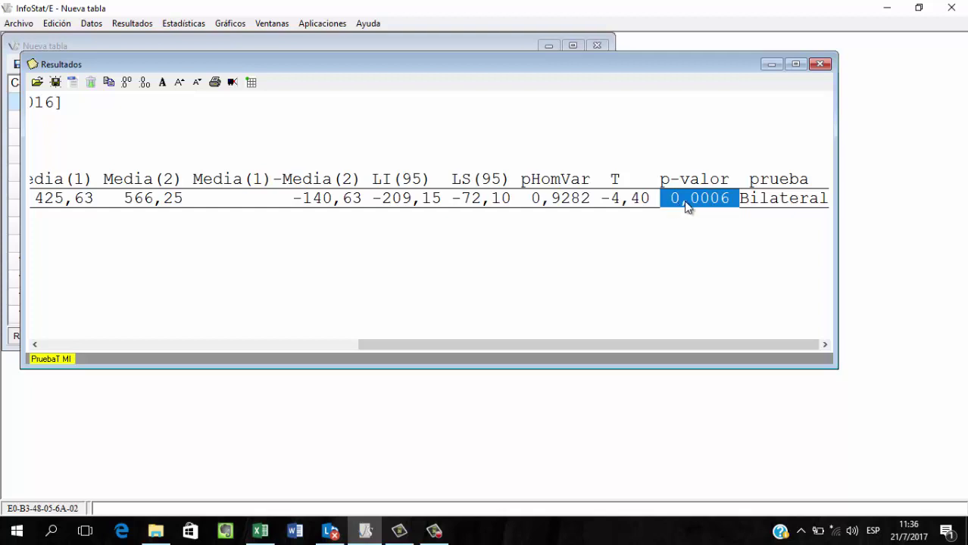
{"action": "left_click", "coordinate": [682, 199]}
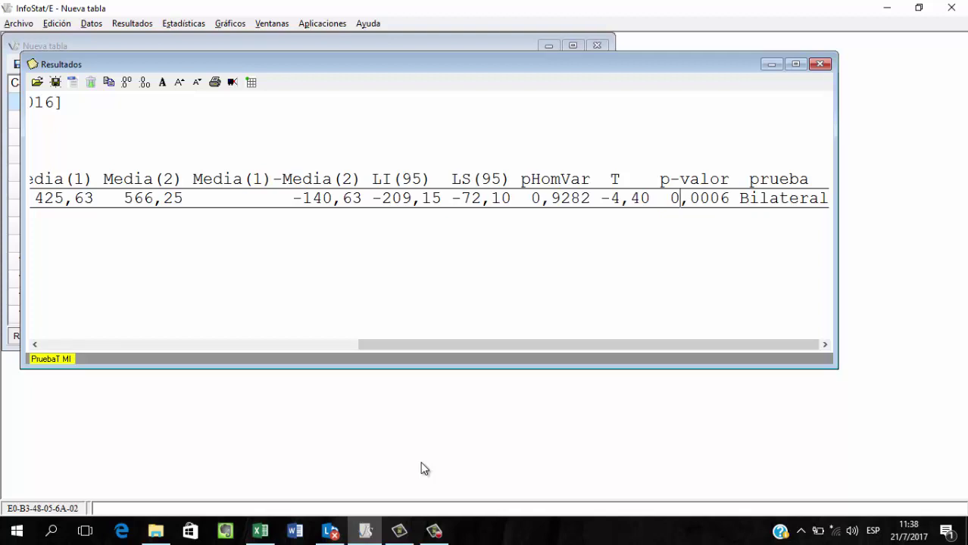
Switch to Excel and copy the two-column Orgánico and Químico matrix in B22:C30, headers included
{"action": "key", "text": "alt+Tab"}
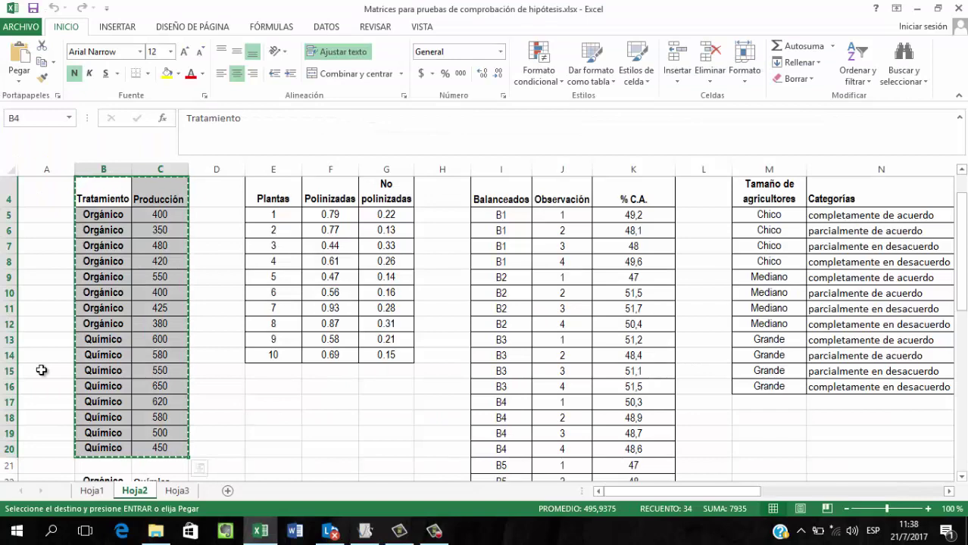
{"action": "key", "text": "Down"}
{"action": "key", "text": "Right"}
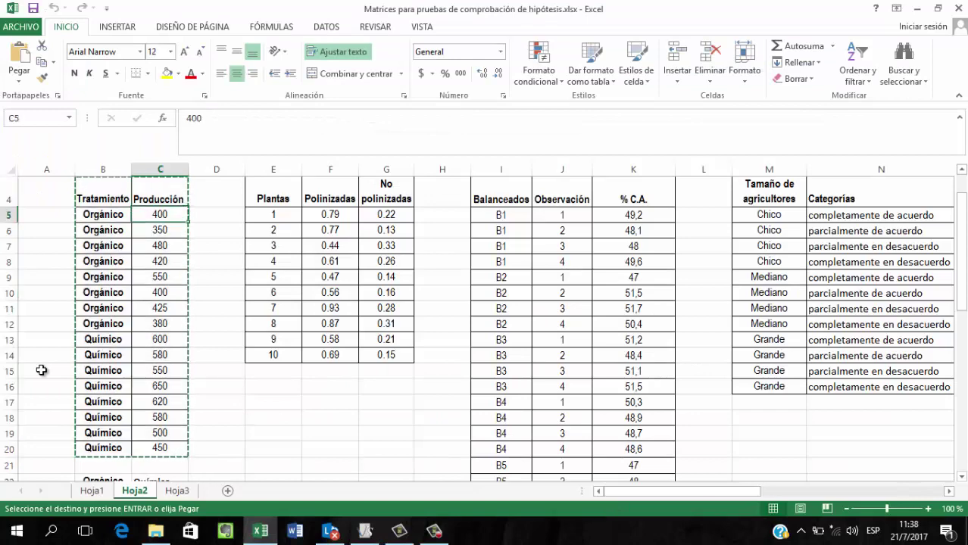
{"action": "key", "text": "Down"}
{"action": "key", "text": "Down"}
{"action": "key", "text": "Down"}
{"action": "key", "text": "Down"}
{"action": "key", "text": "Down"}
{"action": "key", "text": "Down"}
{"action": "key", "text": "Down"}
{"action": "key", "text": "Down"}
{"action": "key", "text": "Down"}
{"action": "key", "text": "Down"}
{"action": "key", "text": "Down"}
{"action": "key", "text": "Down"}
{"action": "key", "text": "Down"}
{"action": "key", "text": "Down"}
{"action": "key", "text": "Down"}
{"action": "key", "text": "Down"}
{"action": "key", "text": "Down"}
{"action": "key", "text": "Down"}
{"action": "key", "text": "Down"}
{"action": "key", "text": "Down"}
{"action": "key", "text": "Left"}
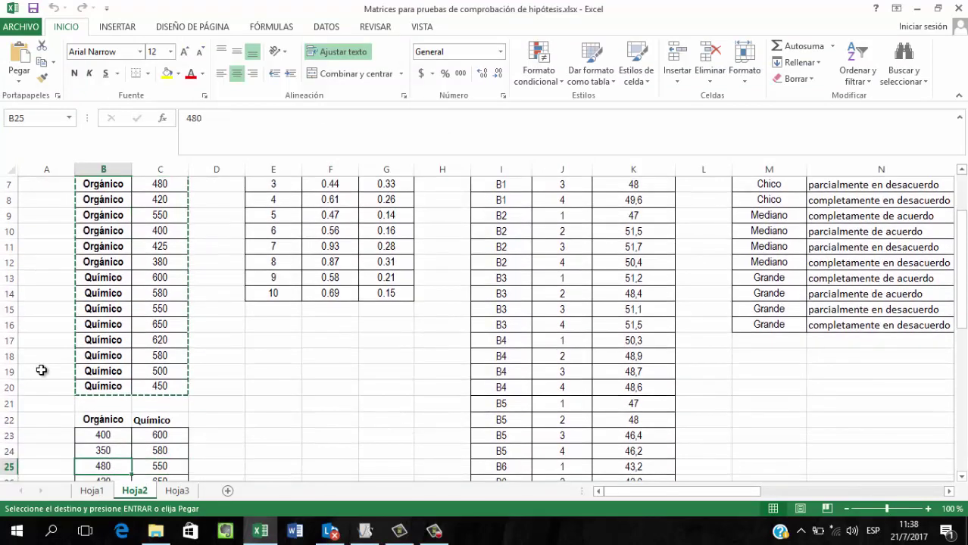
{"action": "key", "text": "Up"}
{"action": "key", "text": "Up"}
{"action": "key", "text": "Up"}
{"action": "key", "text": "shift+Right"}
{"action": "key", "text": "shift+Down"}
{"action": "key", "text": "shift+Down"}
{"action": "key", "text": "shift+Down"}
{"action": "key", "text": "shift+Down"}
{"action": "key", "text": "shift+Down"}
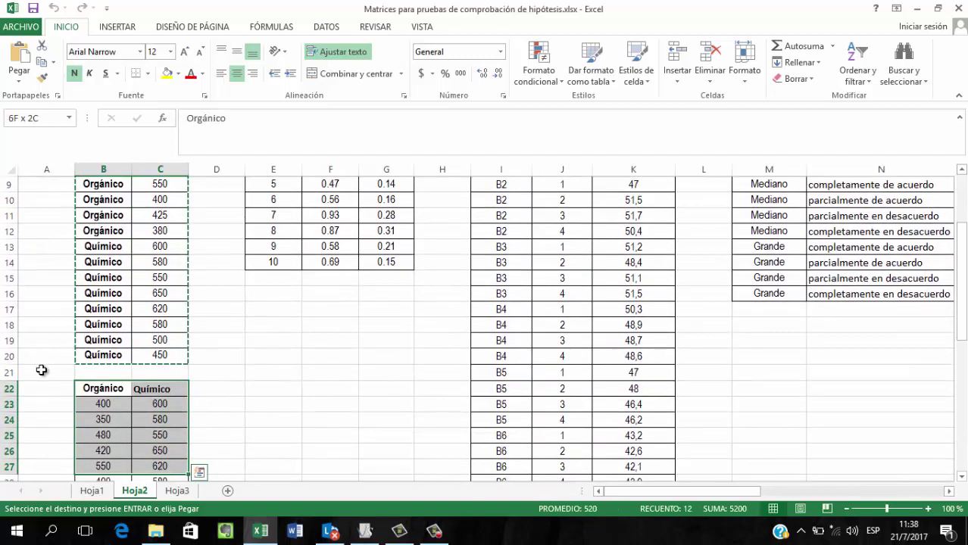
{"action": "key", "text": "shift+Down"}
{"action": "key", "text": "shift+Down"}
{"action": "key", "text": "shift+Down"}
{"action": "key", "text": "Escape"}
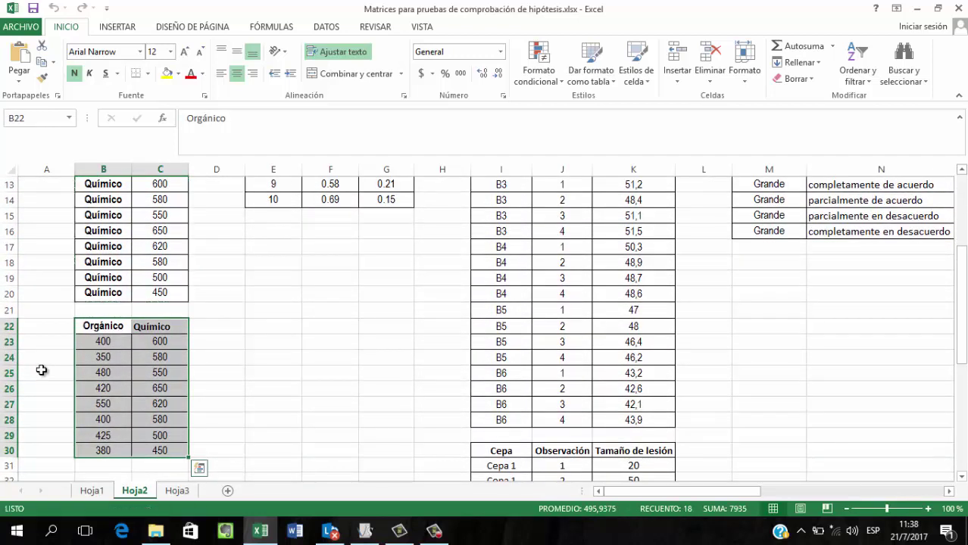
{"action": "key", "text": "ctrl+c"}
{"action": "key", "text": "Down"}
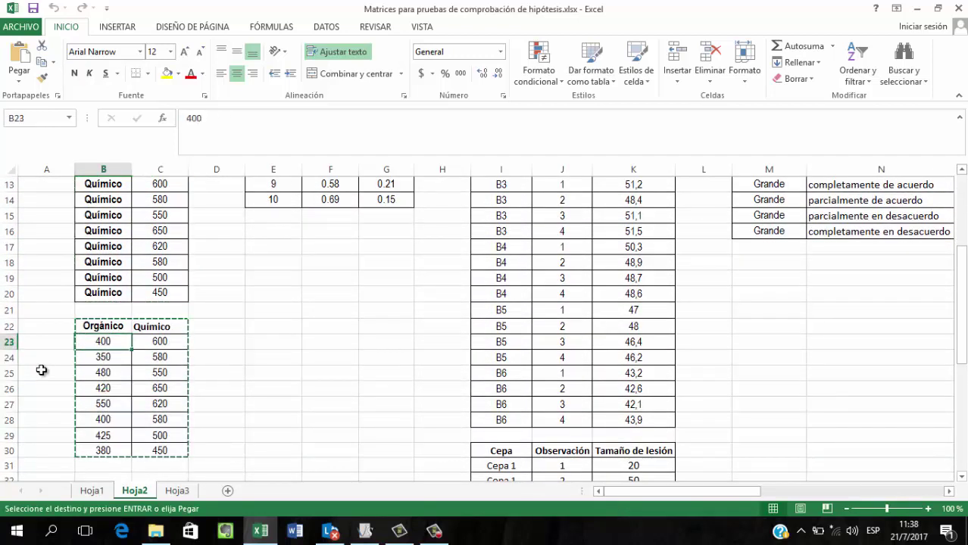
{"action": "key", "text": "Right"}
{"action": "key", "text": "Down"}
{"action": "key", "text": "Down"}
{"action": "key", "text": "Down"}
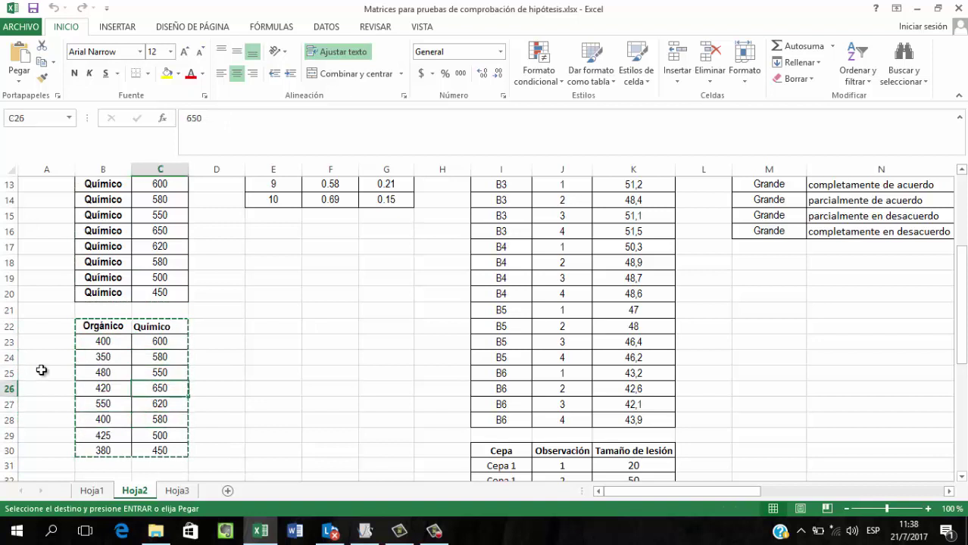
Switch to InfoStat, create another new table and paste the Orgánico and Químico columns with their names
{"action": "key", "text": "alt+Tab"}
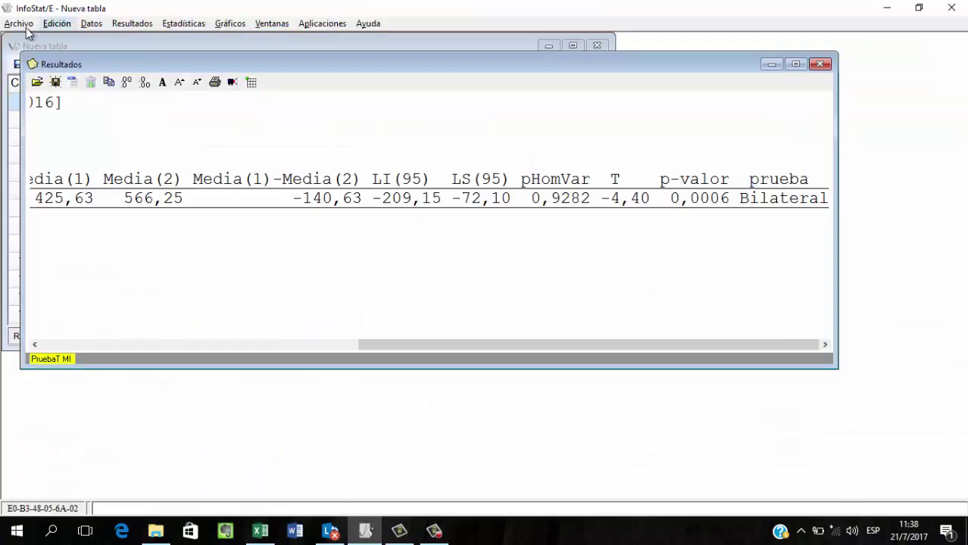
{"action": "left_click", "coordinate": [19, 23]}
{"action": "left_click", "coordinate": [34, 37]}
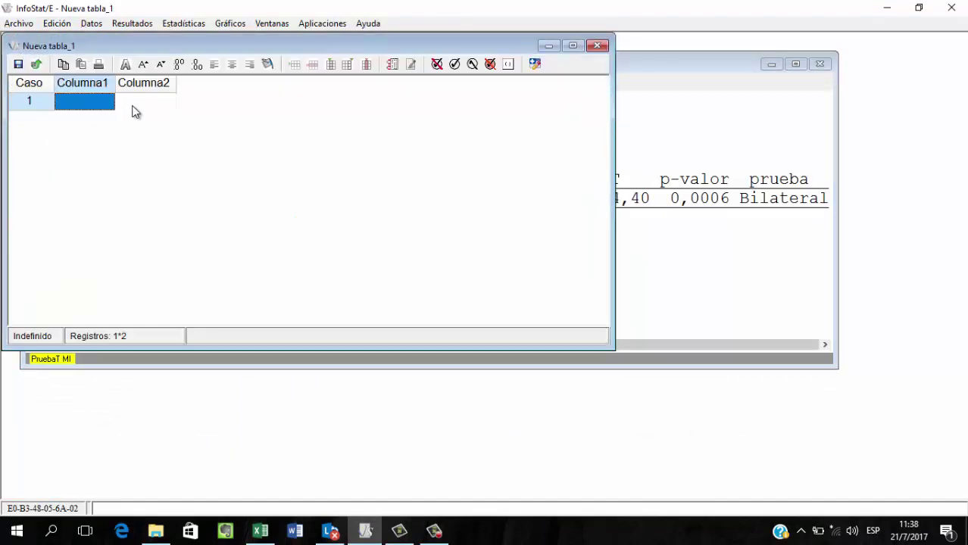
{"action": "right_click", "coordinate": [97, 104]}
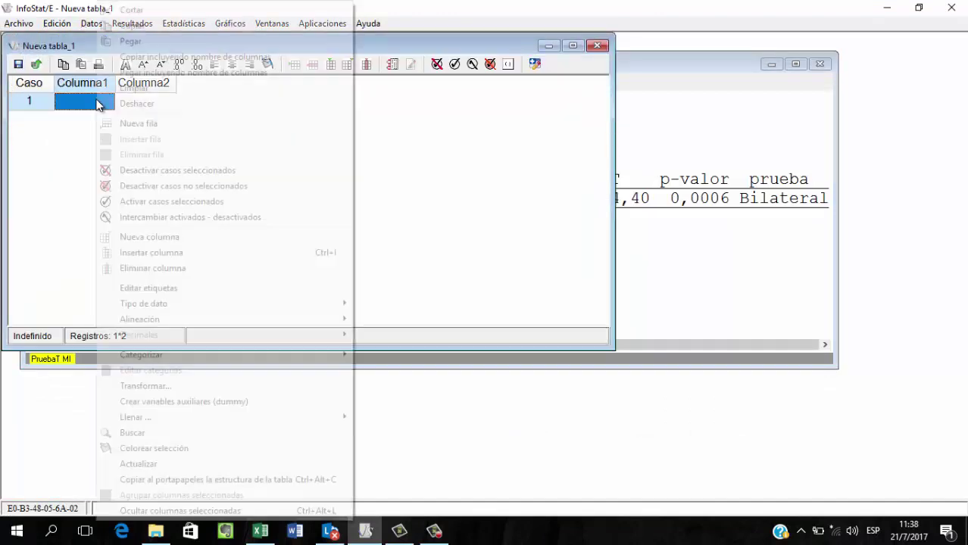
{"action": "left_click", "coordinate": [163, 82]}
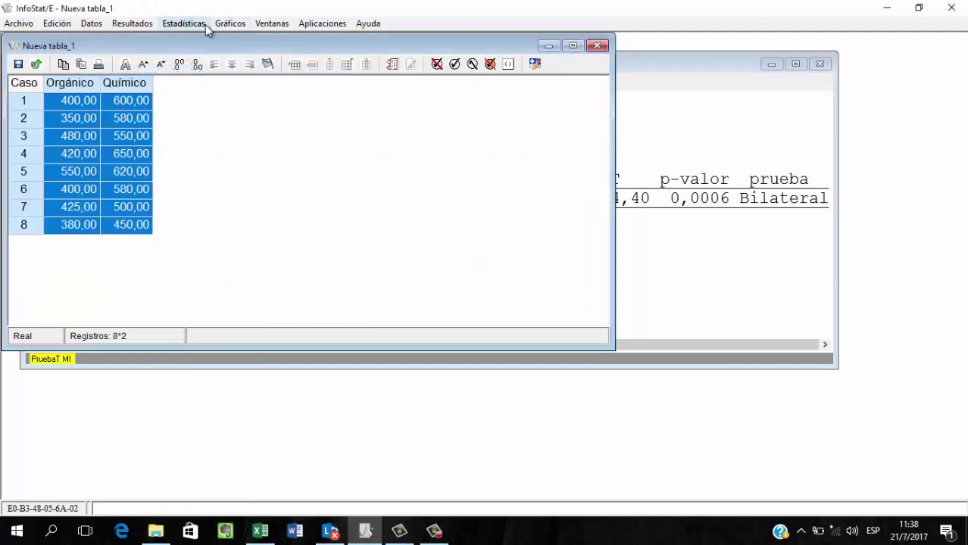
Start a confidence-interval analysis (Intervalos de confianza) with Orgánico and Químico as the variables
{"action": "left_click", "coordinate": [202, 25]}
{"action": "left_click", "coordinate": [202, 25]}
{"action": "left_click", "coordinate": [191, 26]}
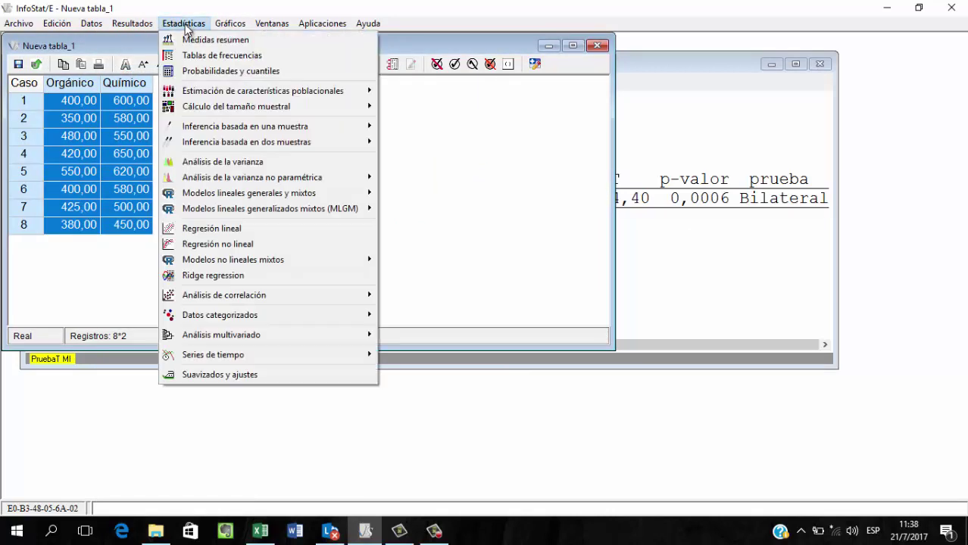
{"action": "left_click", "coordinate": [189, 25]}
{"action": "left_click", "coordinate": [189, 25]}
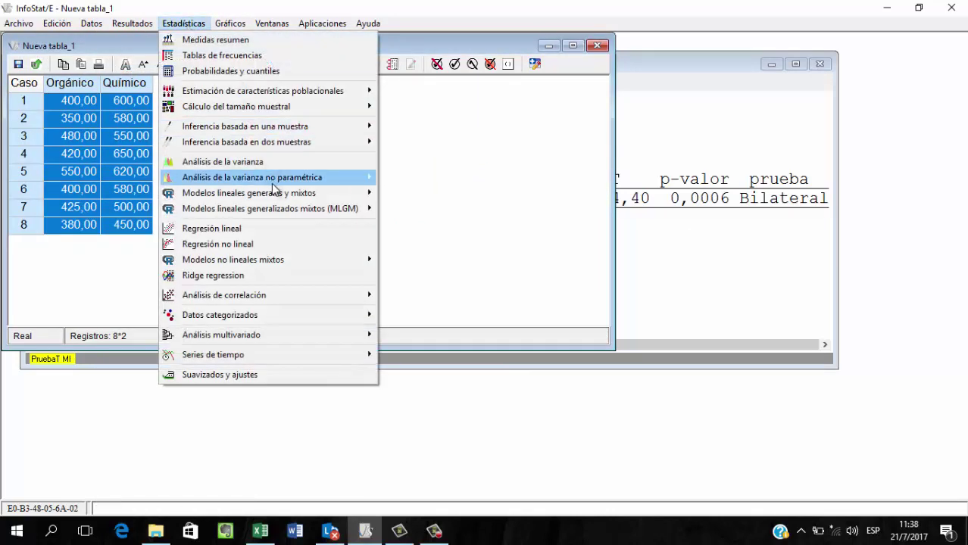
{"action": "mouse_move", "coordinate": [294, 138]}
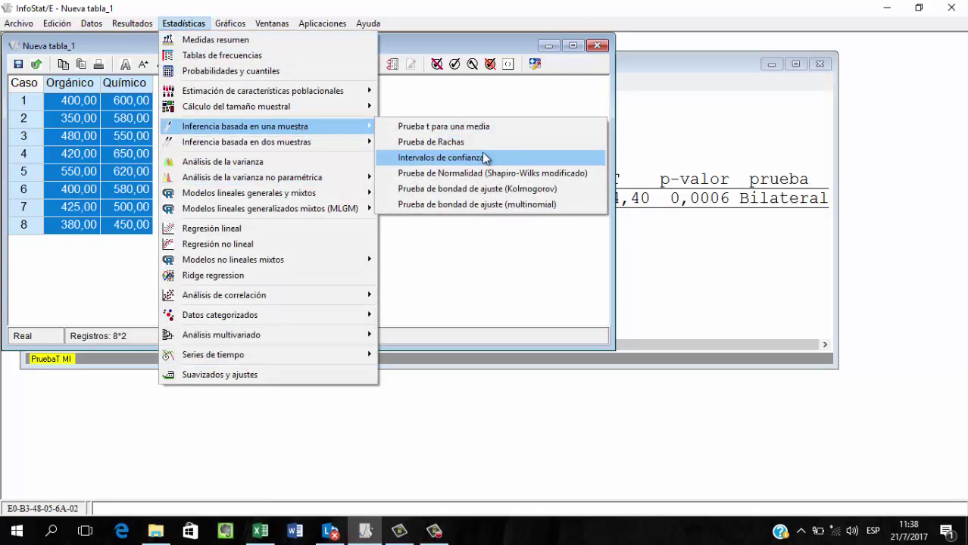
{"action": "left_click", "coordinate": [484, 157]}
{"action": "left_click_drag", "start_coordinate": [357, 119], "coordinate": [361, 133]}
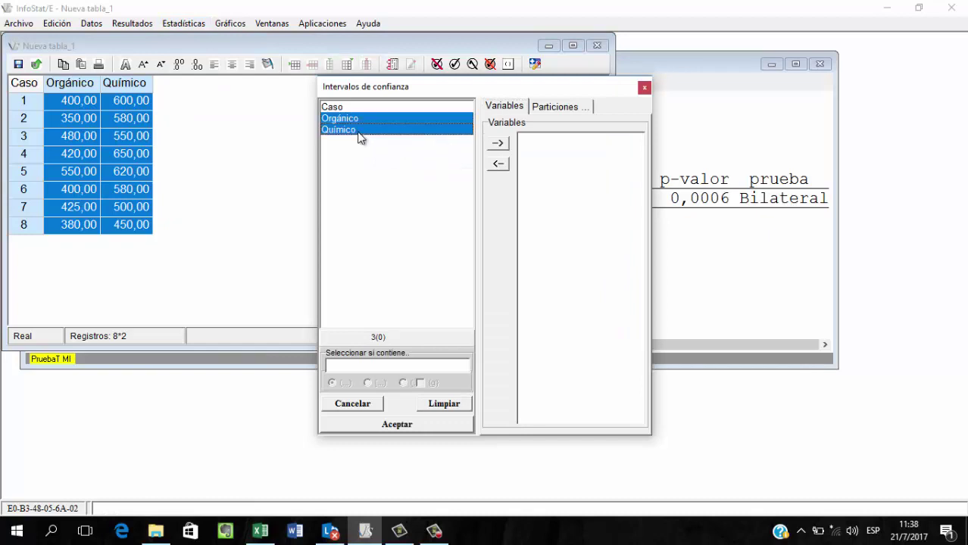
{"action": "left_click", "coordinate": [497, 143]}
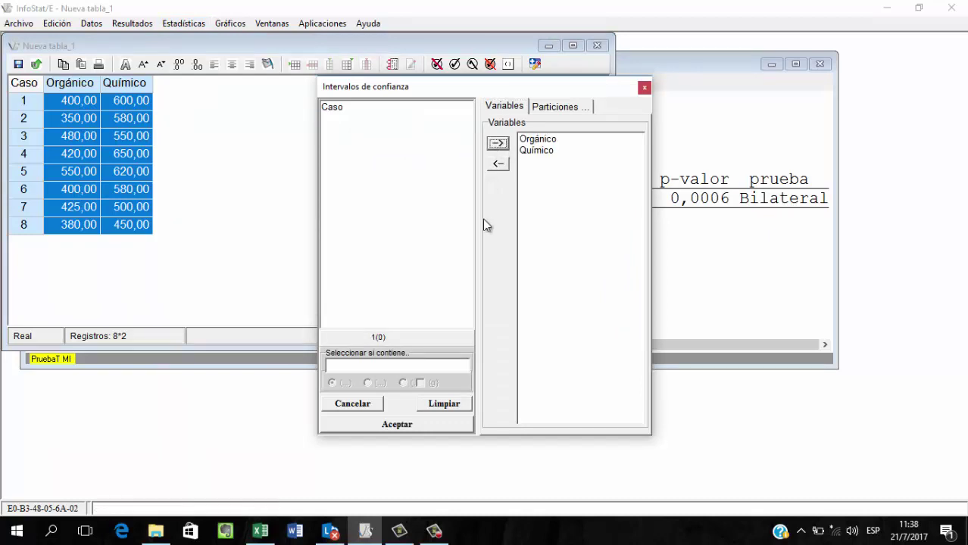
Set the confidence level to 98 and generate the bilateral parametric confidence intervals for the means
{"action": "left_click", "coordinate": [401, 424]}
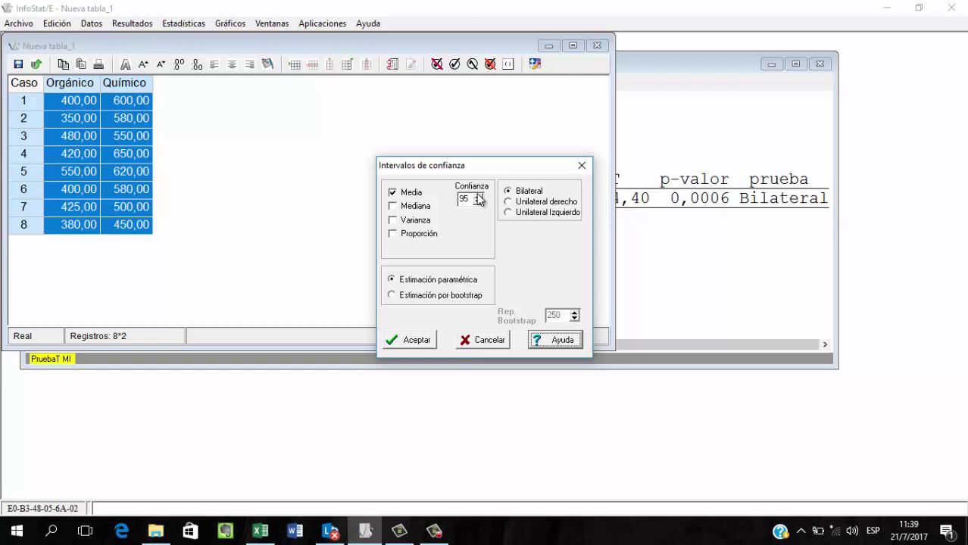
{"action": "left_click", "coordinate": [478, 196]}
{"action": "left_click", "coordinate": [478, 196]}
{"action": "left_click", "coordinate": [477, 196]}
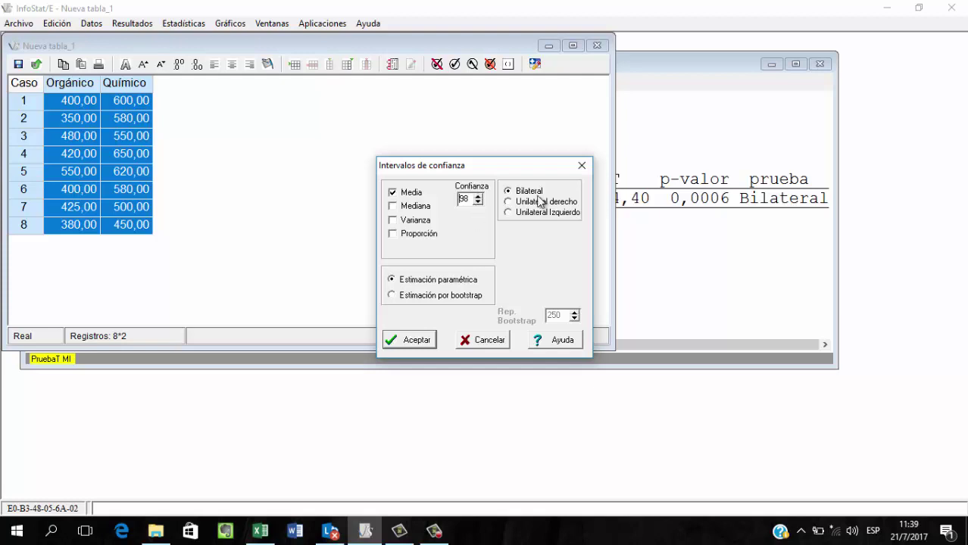
{"action": "left_click", "coordinate": [412, 340]}
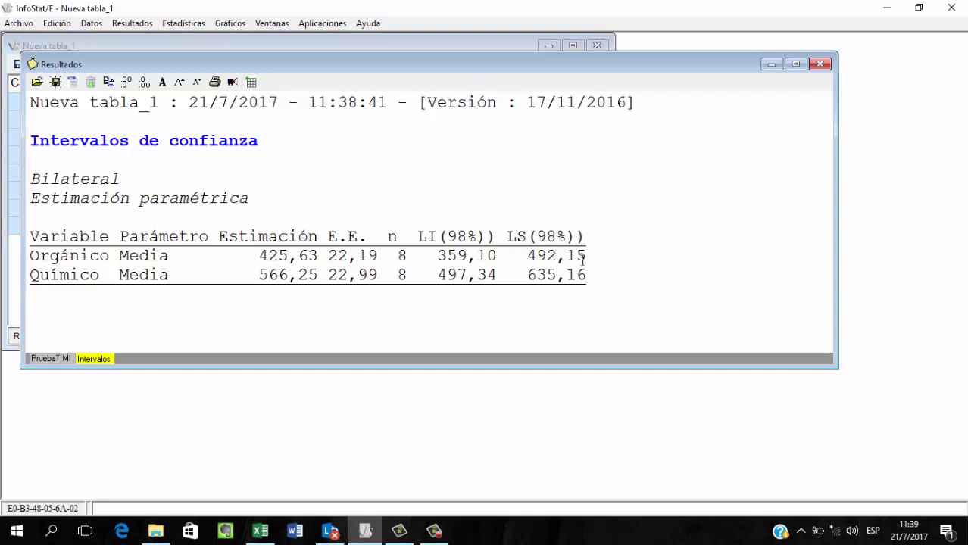
Examine the mean estimates and the lower and upper confidence limits of the Orgánico and Químico rows
{"action": "left_click_drag", "start_coordinate": [586, 256], "coordinate": [477, 256]}
{"action": "left_click_drag", "start_coordinate": [146, 220], "coordinate": [21, 255]}
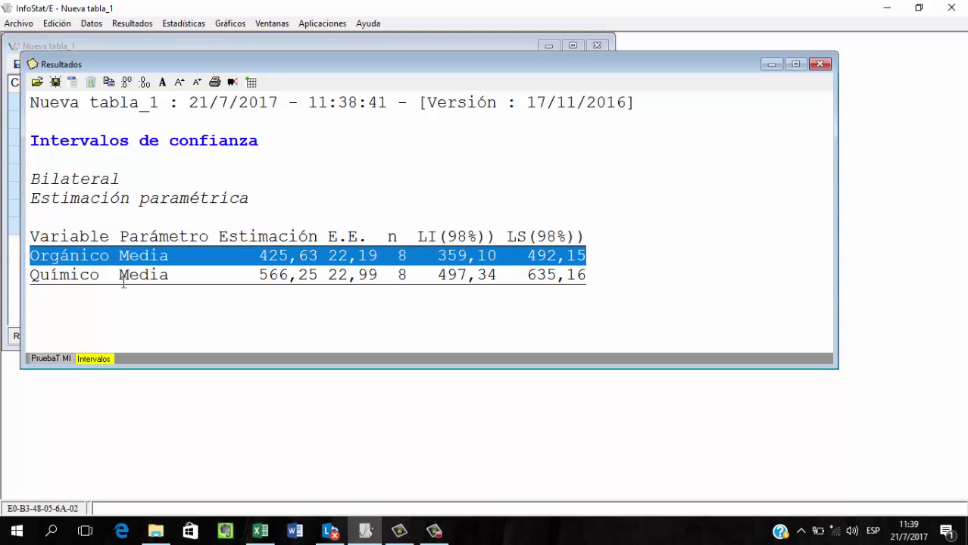
{"action": "left_click_drag", "start_coordinate": [597, 281], "coordinate": [6, 282]}
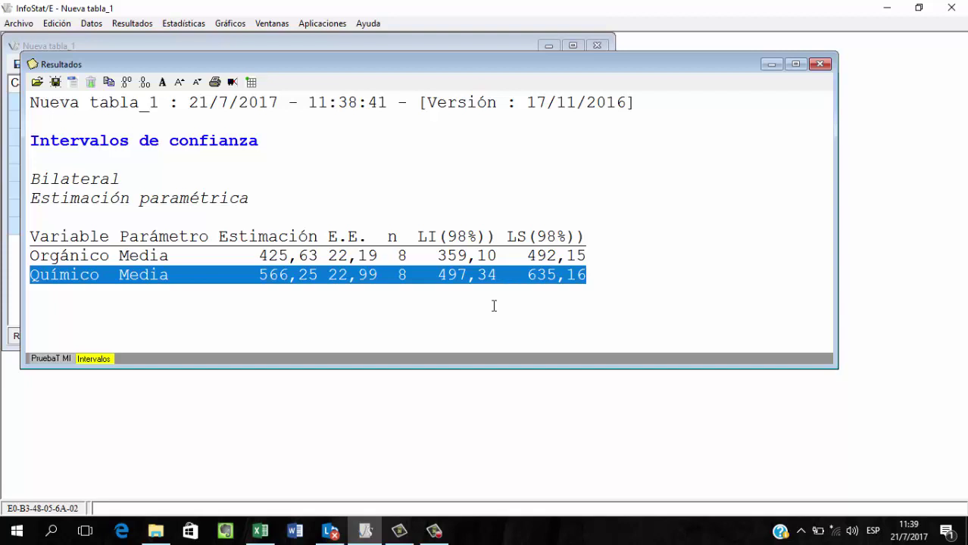
Switch to Excel and copy the paired-samples matrix in E4:G14, including the Plantas, Polinizadas and No polinizadas headers
{"action": "key", "text": "alt+Tab"}
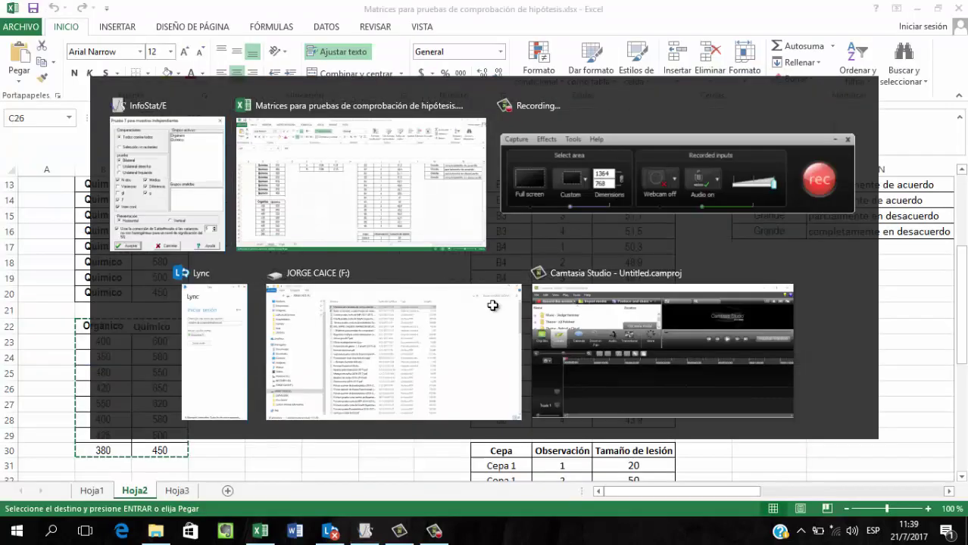
{"action": "key", "text": "Up"}
{"action": "key", "text": "Up"}
{"action": "key", "text": "Up"}
{"action": "key", "text": "Up"}
{"action": "key", "text": "Up"}
{"action": "key", "text": "Up"}
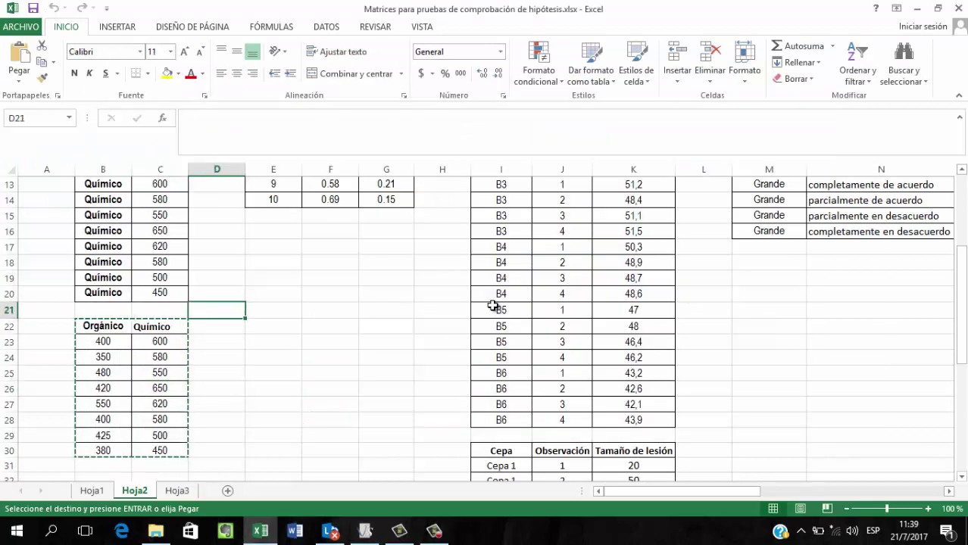
{"action": "key", "text": "Up"}
{"action": "key", "text": "Up"}
{"action": "key", "text": "Up"}
{"action": "key", "text": "Up"}
{"action": "key", "text": "Up"}
{"action": "key", "text": "Up"}
{"action": "key", "text": "Up"}
{"action": "key", "text": "Up"}
{"action": "key", "text": "Up"}
{"action": "key", "text": "Up"}
{"action": "key", "text": "Up"}
{"action": "key", "text": "Up"}
{"action": "key", "text": "Up"}
{"action": "key", "text": "Up"}
{"action": "key", "text": "Up"}
{"action": "key", "text": "Up"}
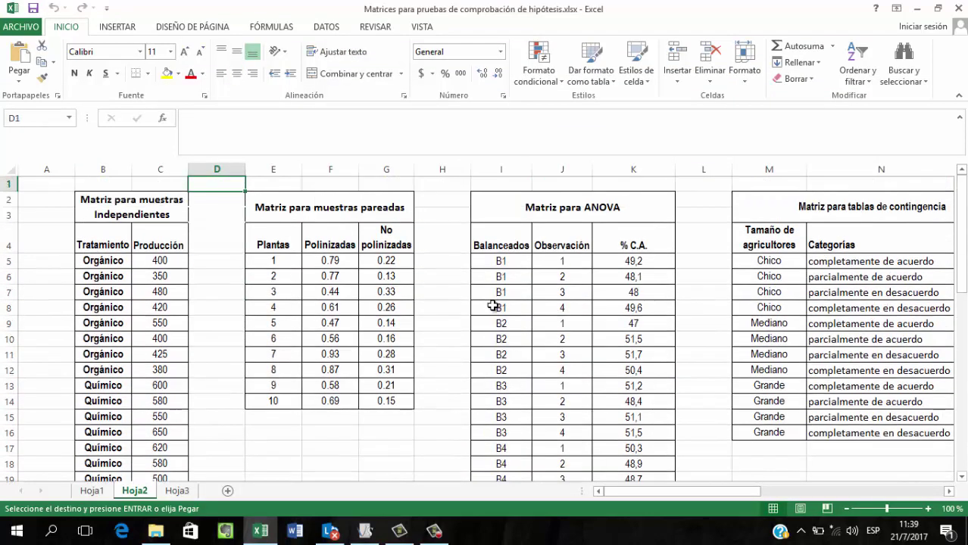
{"action": "key", "text": "Right"}
{"action": "key", "text": "shift+Right"}
{"action": "key", "text": "shift+Right"}
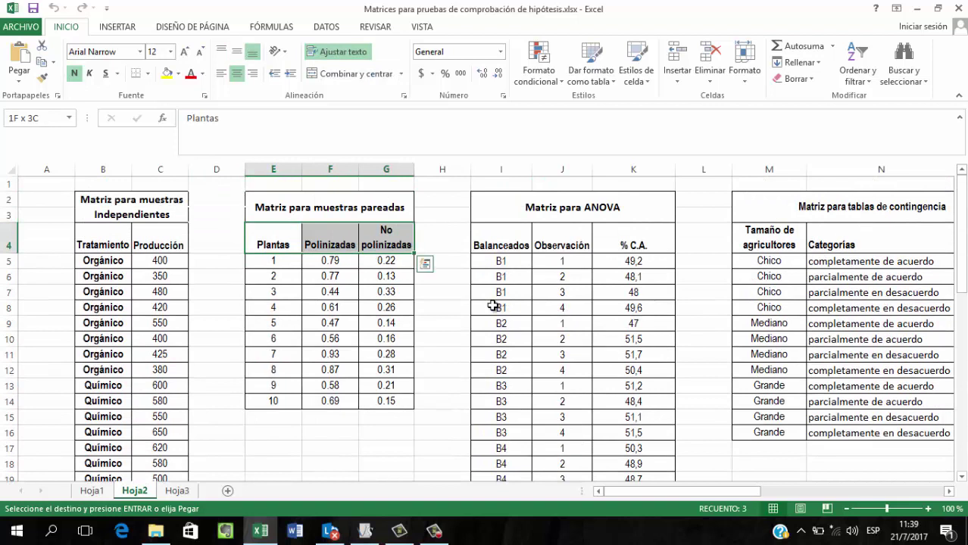
{"action": "key", "text": "shift+Down"}
{"action": "key", "text": "shift+Down"}
{"action": "key", "text": "shift+Down"}
{"action": "key", "text": "shift+Down"}
{"action": "key", "text": "shift+Down"}
{"action": "key", "text": "shift+Down"}
{"action": "key", "text": "shift+Down"}
{"action": "key", "text": "shift+Down"}
{"action": "key", "text": "shift+Down"}
{"action": "key", "text": "shift+Down"}
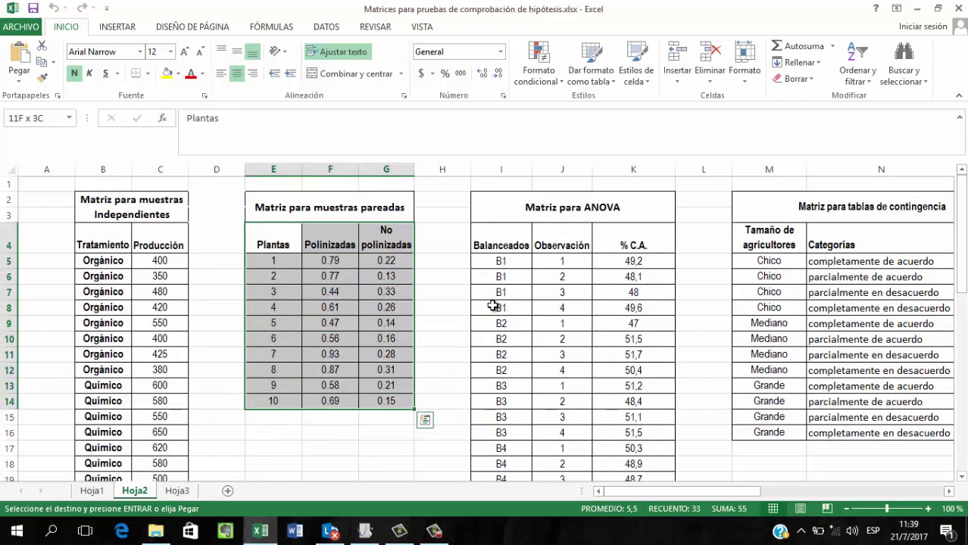
{"action": "key", "text": "ctrl+c"}
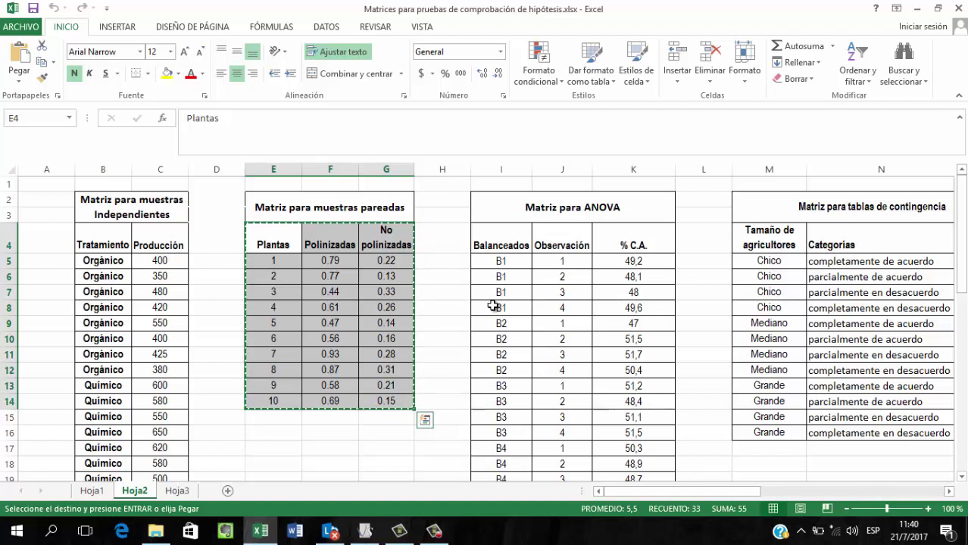
Examine the paired Polinizadas and No polinizadas values of the first plant in the matrix
{"action": "key", "text": "Right"}
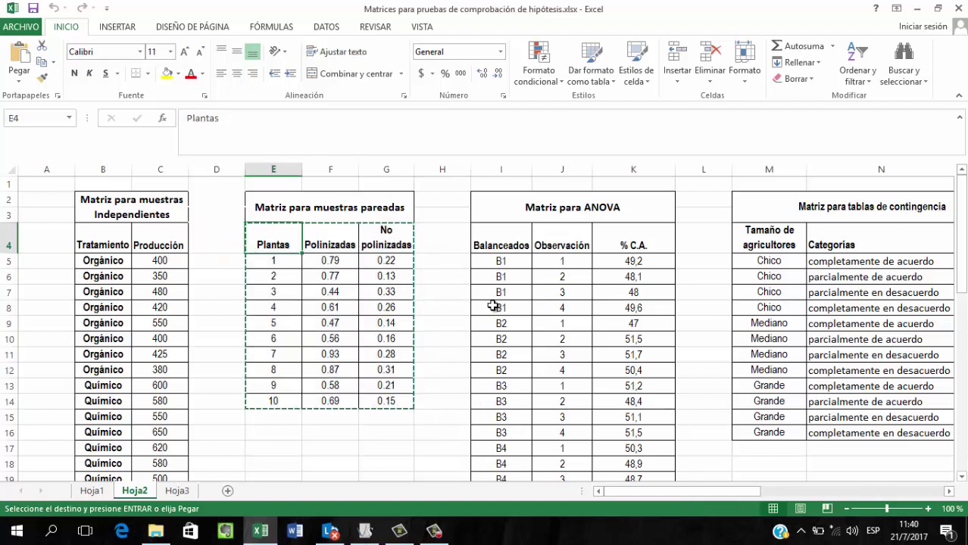
{"action": "key", "text": "Down"}
{"action": "key", "text": "Right"}
{"action": "key", "text": "Left"}
{"action": "key", "text": "Left"}
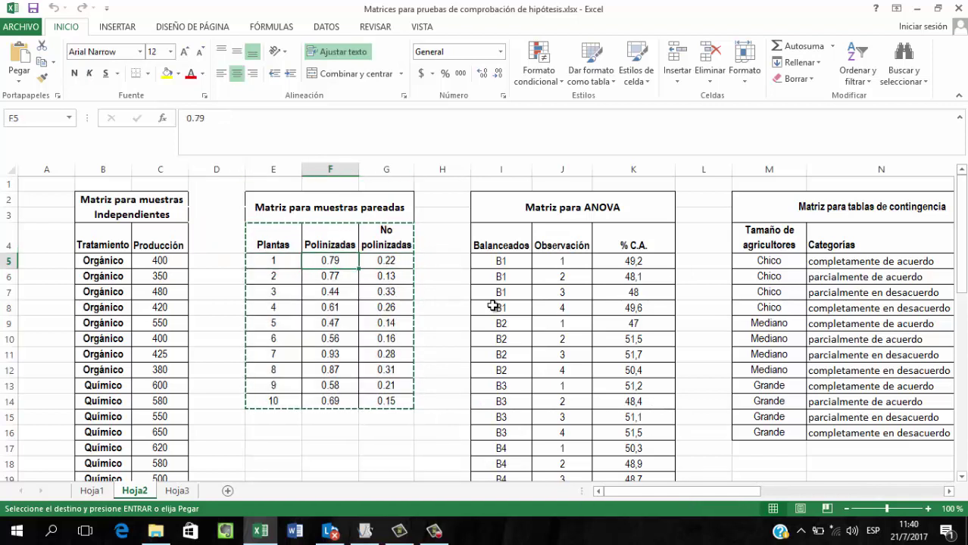
{"action": "key", "text": "Right"}
{"action": "key", "text": "Right"}
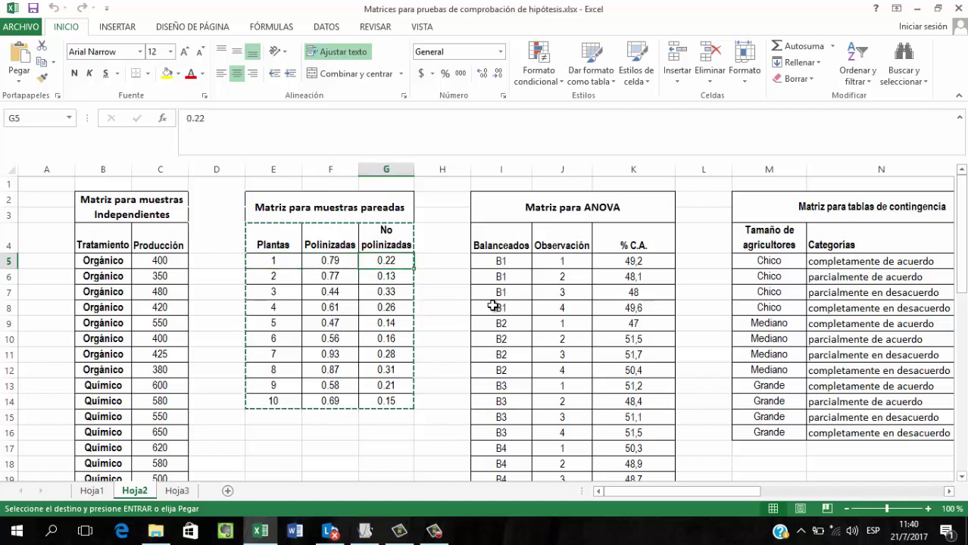
{"action": "key", "text": "Left"}
{"action": "key", "text": "Left"}
{"action": "key", "text": "Up"}
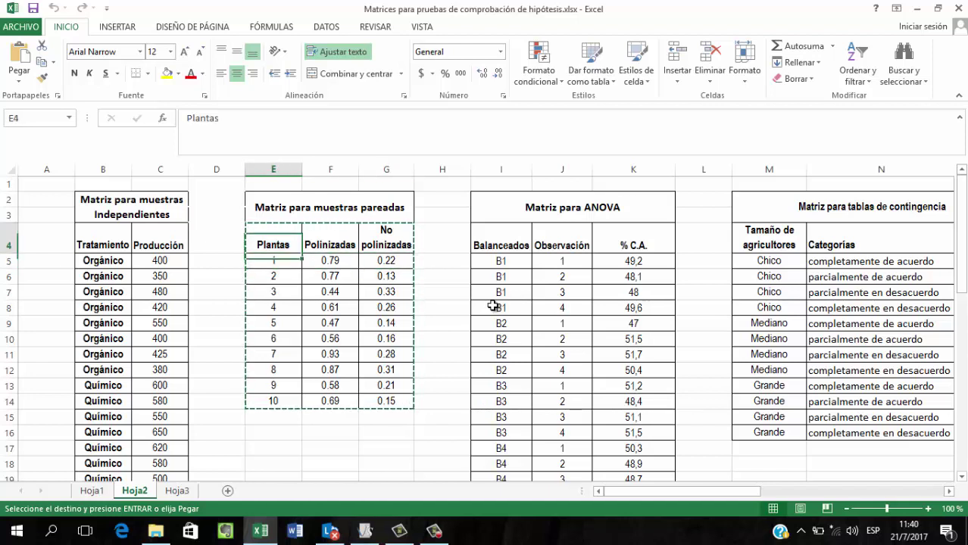
Select the whole paired-samples matrix E4:G14 again, headers included
{"action": "key", "text": "shift+Right"}
{"action": "key", "text": "shift+Right"}
{"action": "key", "text": "shift+Down"}
{"action": "key", "text": "shift+Down"}
{"action": "key", "text": "shift+Down"}
{"action": "key", "text": "shift+Down"}
{"action": "key", "text": "shift+Down"}
{"action": "key", "text": "shift+Down"}
{"action": "key", "text": "shift+Down"}
{"action": "key", "text": "shift+Down"}
{"action": "key", "text": "shift+Down"}
{"action": "key", "text": "shift+Down"}
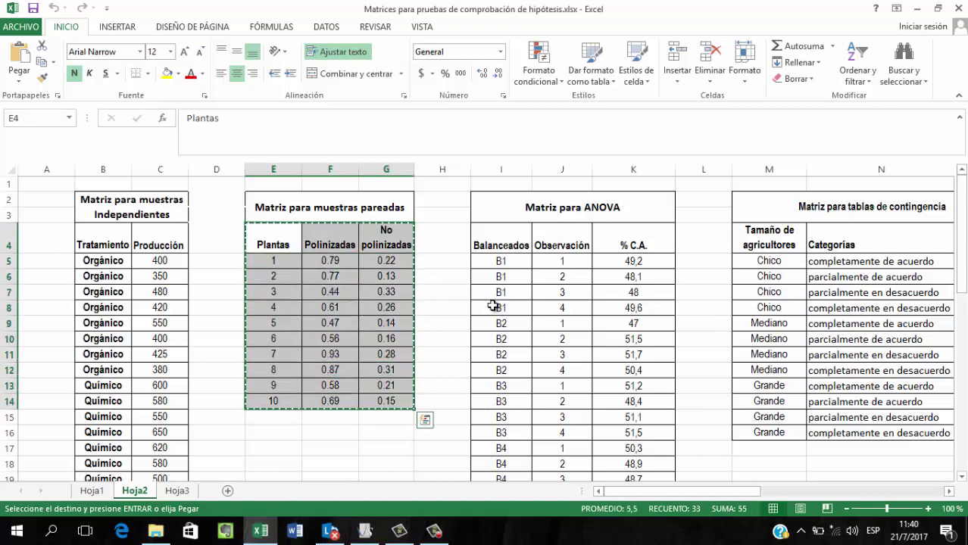
Switch to InfoStat, create a new table and paste the Plantas, Polinizadas and No polinizadas columns with their names
{"action": "key", "text": "alt+Tab"}
{"action": "left_click", "coordinate": [16, 25]}
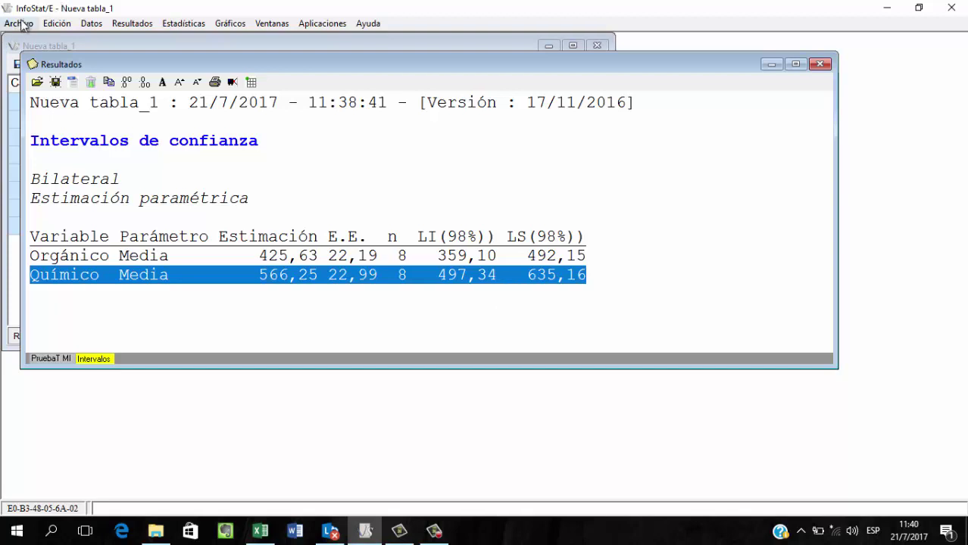
{"action": "left_click", "coordinate": [47, 42]}
{"action": "right_click", "coordinate": [71, 111]}
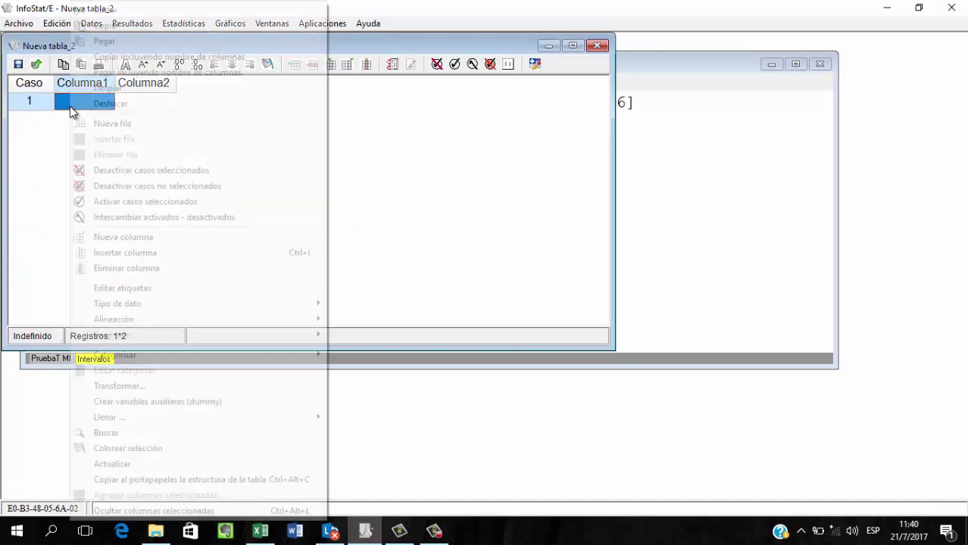
{"action": "left_click", "coordinate": [124, 73]}
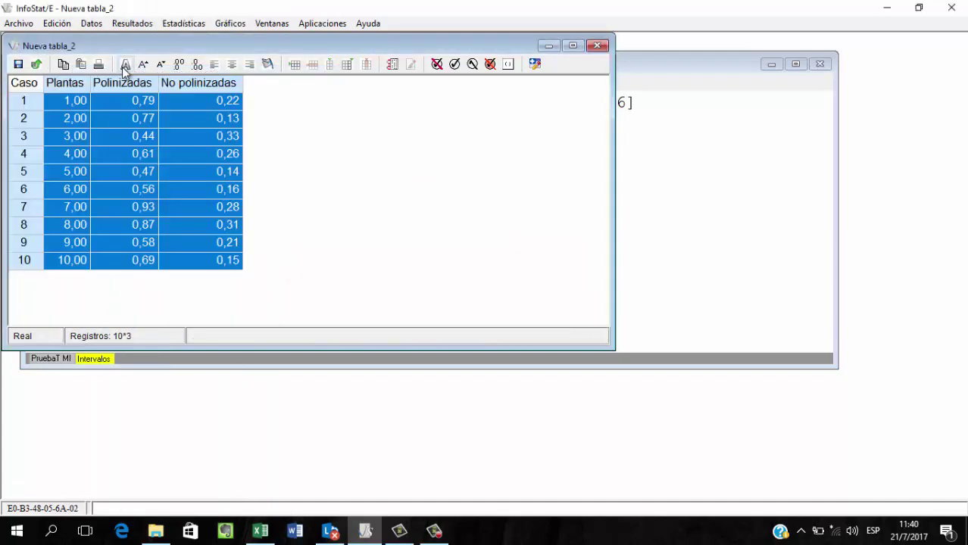
Run a bilateral paired t-test (Prueba t apareada) on Polinizadas and No polinizadas, reporting N, media(dif), DE(dif), T and p
{"action": "left_click", "coordinate": [189, 27]}
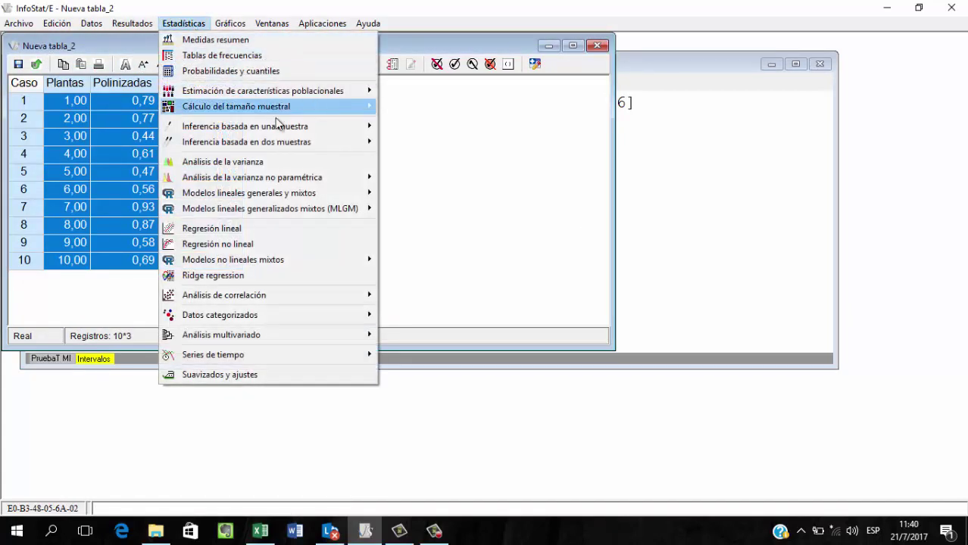
{"action": "mouse_move", "coordinate": [322, 125]}
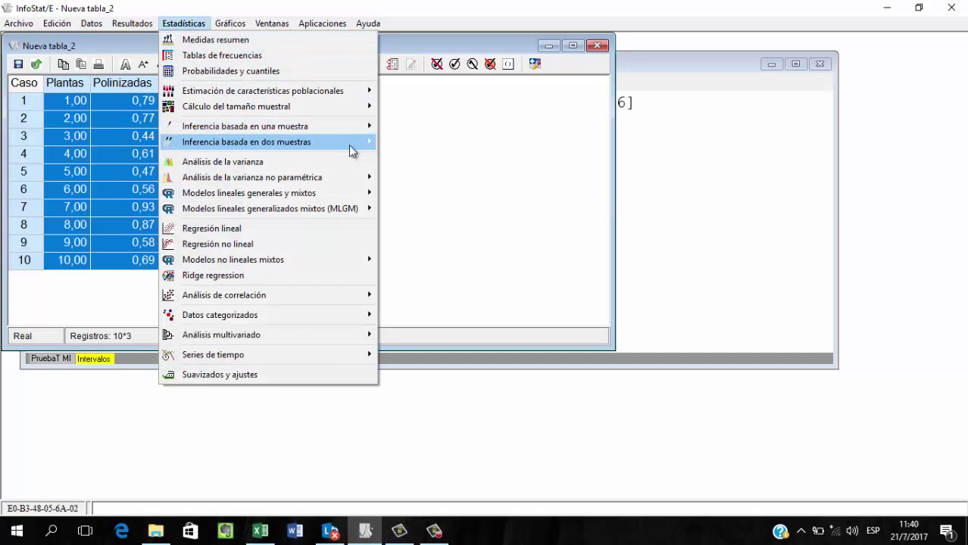
{"action": "mouse_move", "coordinate": [349, 141]}
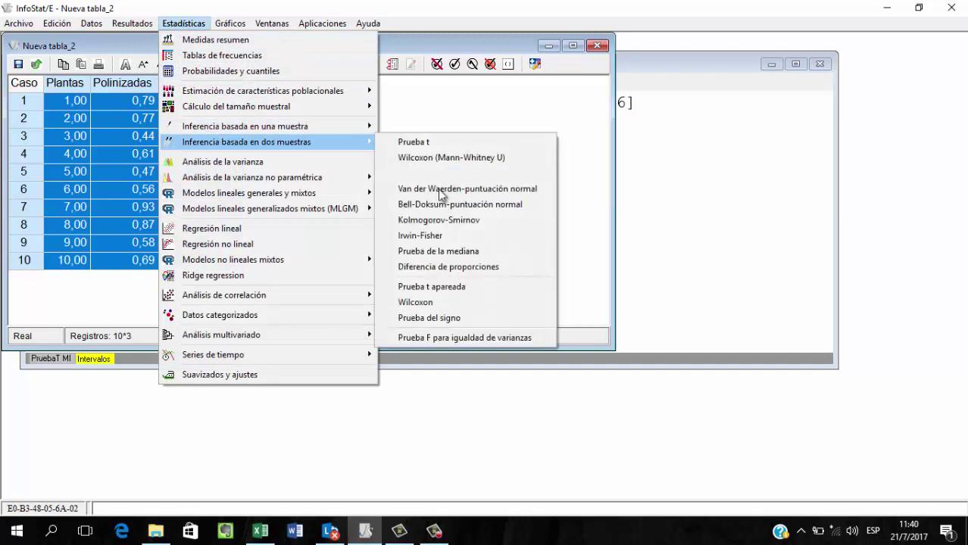
{"action": "left_click", "coordinate": [464, 286]}
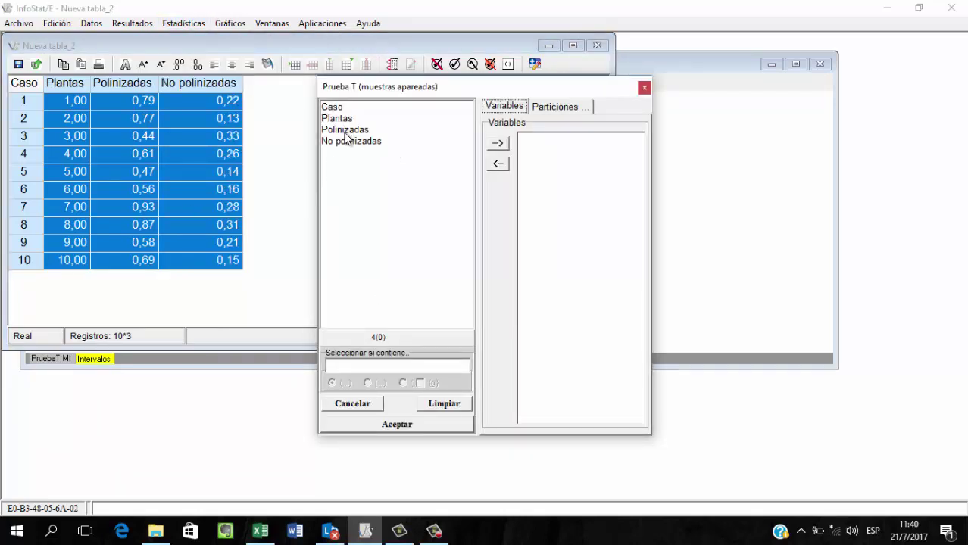
{"action": "left_click_drag", "start_coordinate": [353, 132], "coordinate": [361, 158]}
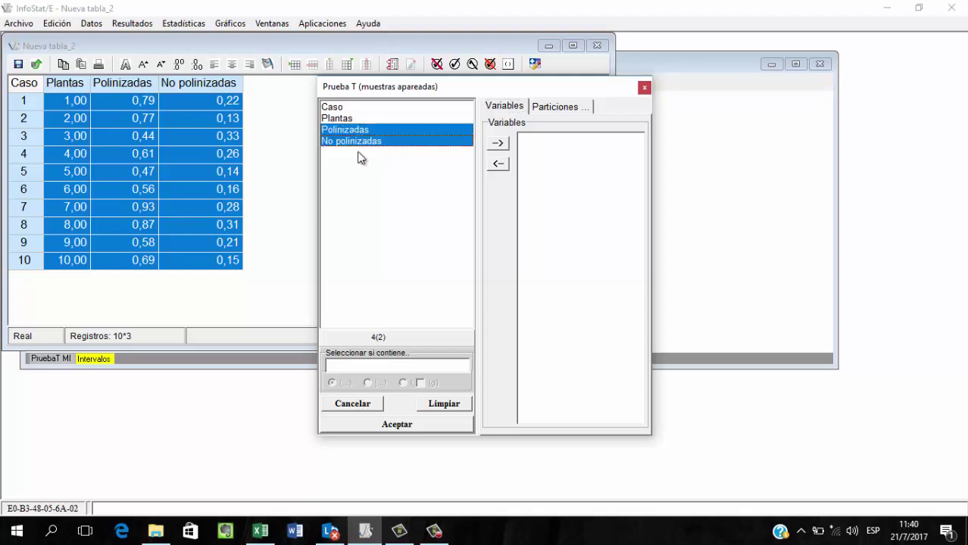
{"action": "left_click", "coordinate": [506, 144]}
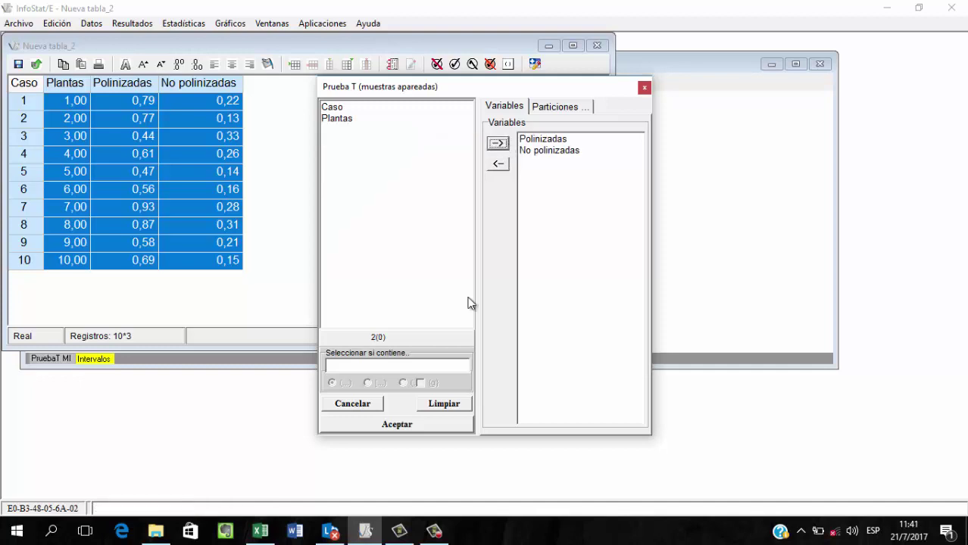
{"action": "left_click", "coordinate": [398, 424]}
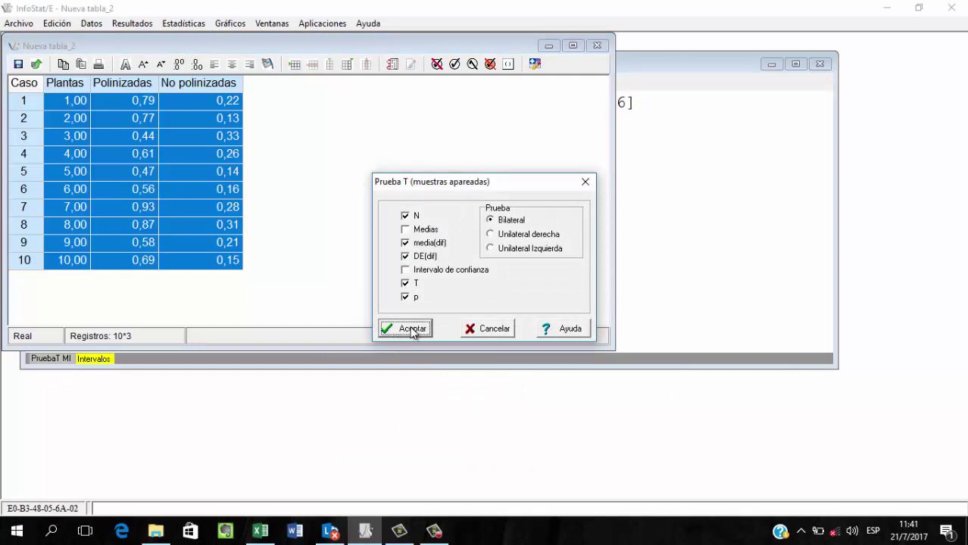
{"action": "left_click", "coordinate": [413, 330]}
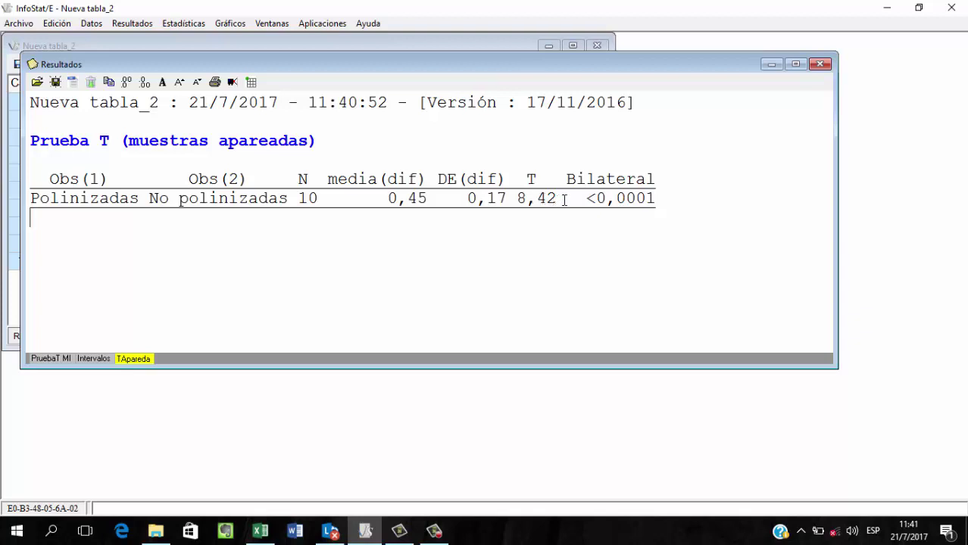
Highlight the T value and enlarge the text of the paired t-test results by two sizes
{"action": "left_click_drag", "start_coordinate": [565, 198], "coordinate": [487, 195]}
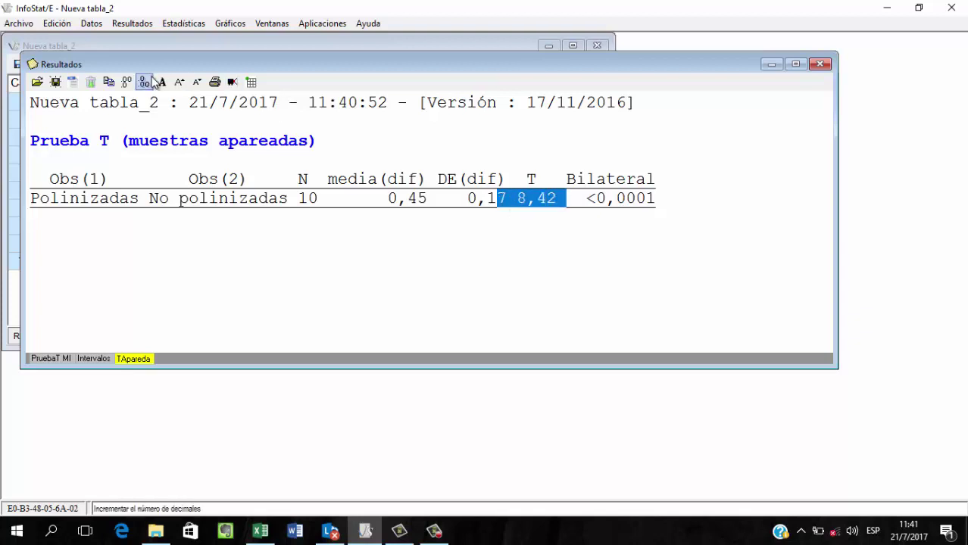
{"action": "left_click", "coordinate": [179, 82]}
{"action": "left_click", "coordinate": [180, 82]}
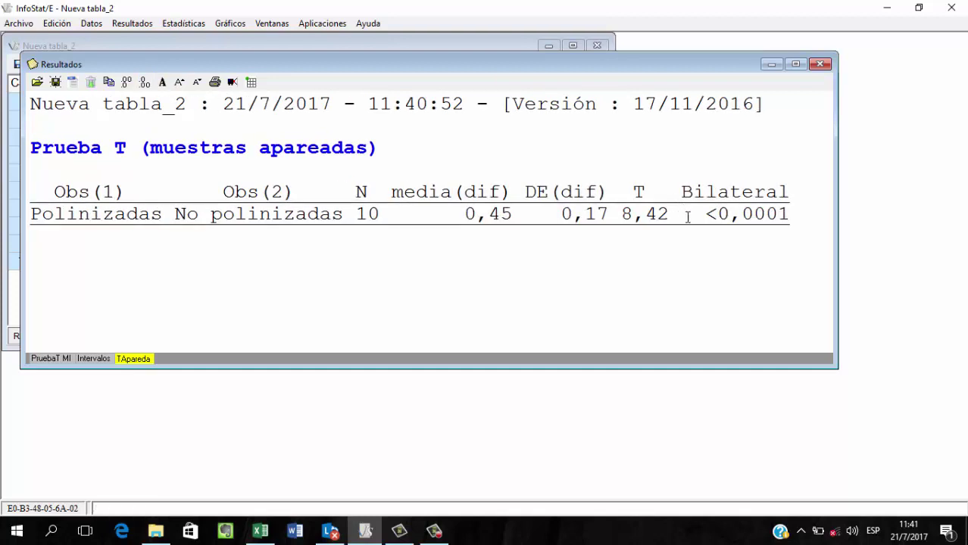
Examine the T statistic and the bilateral p-value in the paired t-test results
{"action": "left_click_drag", "start_coordinate": [704, 214], "coordinate": [621, 214]}
{"action": "left_click", "coordinate": [617, 217]}
{"action": "left_click_drag", "start_coordinate": [787, 214], "coordinate": [705, 216]}
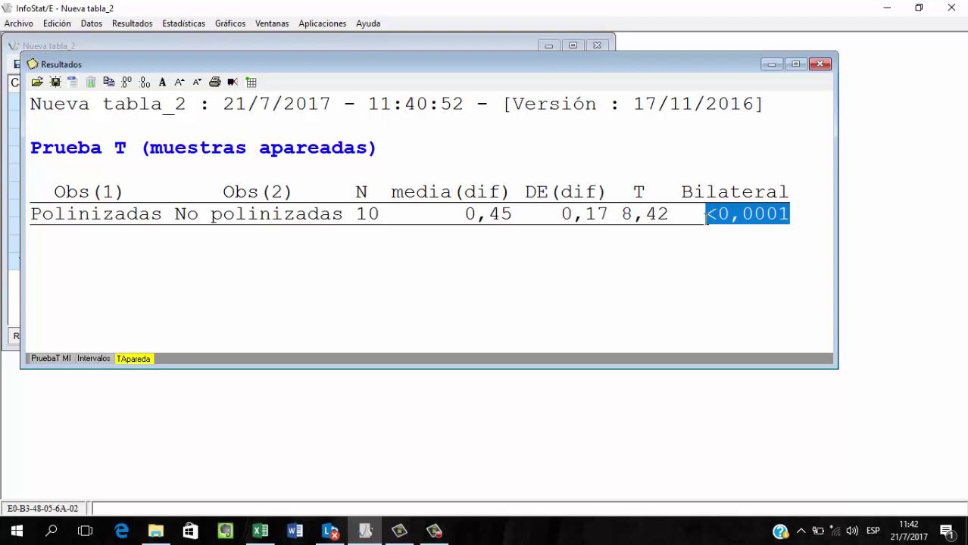
Read along the Polinizadas versus No polinizadas row of the paired t-test results
{"action": "key", "text": "Right"}
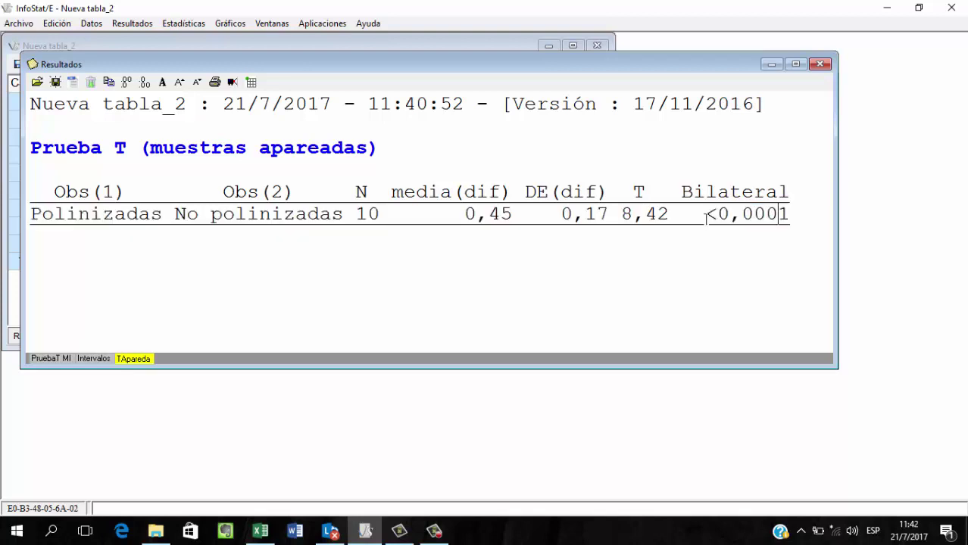
{"action": "key", "text": "Left"}
{"action": "key", "text": "Left"}
{"action": "key", "text": "Left"}
{"action": "key", "text": "Left"}
{"action": "key", "text": "Left"}
{"action": "key", "text": "Left"}
{"action": "key", "text": "Left"}
{"action": "key", "text": "Left"}
{"action": "key", "text": "Left"}
{"action": "key", "text": "Left"}
{"action": "key", "text": "Left"}
{"action": "key", "text": "Left"}
{"action": "key", "text": "Left"}
{"action": "key", "text": "Left"}
{"action": "key", "text": "Left"}
{"action": "key", "text": "Left"}
{"action": "key", "text": "Left"}
{"action": "key", "text": "Left"}
{"action": "key", "text": "Left"}
{"action": "key", "text": "Left"}
{"action": "key", "text": "Left"}
{"action": "key", "text": "Left"}
{"action": "key", "text": "Left"}
{"action": "key", "text": "Left"}
{"action": "key", "text": "Right"}
{"action": "key", "text": "Left"}
{"action": "key", "text": "Left"}
{"action": "key", "text": "Left"}
{"action": "key", "text": "Left"}
{"action": "key", "text": "Right"}
{"action": "key", "text": "Right"}
{"action": "key", "text": "Right"}
{"action": "key", "text": "Right"}
{"action": "key", "text": "Right"}
{"action": "key", "text": "Right"}
{"action": "key", "text": "Right"}
{"action": "key", "text": "Right"}
{"action": "key", "text": "Right"}
{"action": "key", "text": "Right"}
{"action": "key", "text": "Right"}
{"action": "key", "text": "Right"}
{"action": "key", "text": "Left"}
{"action": "key", "text": "Right"}
Check the matrices on Hoja2 in Excel and return to the InfoStat results
{"action": "key", "text": "alt+Tab"}
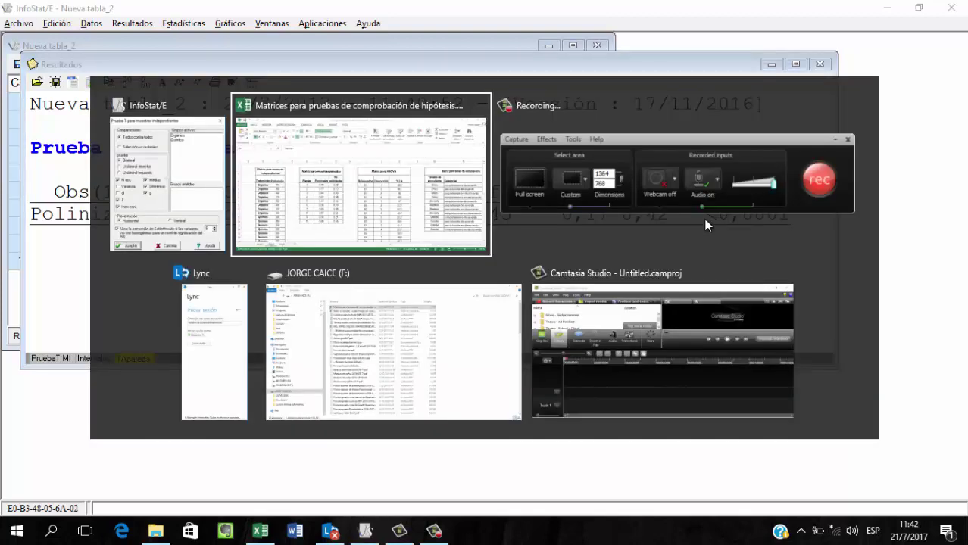
{"action": "key", "text": "Right"}
{"action": "key", "text": "Right"}
{"action": "key", "text": "Right"}
{"action": "key", "text": "Right"}
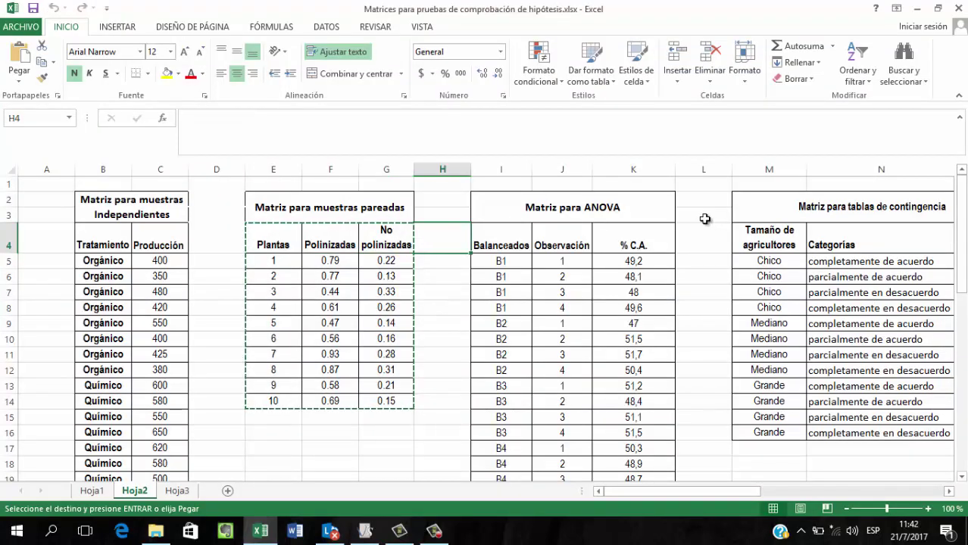
{"action": "key", "text": "alt+Tab"}
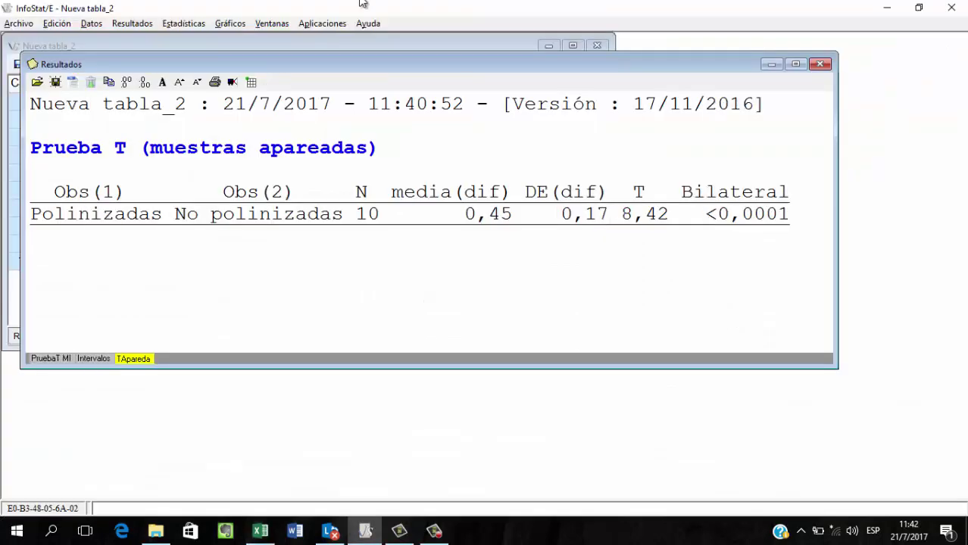
Compute bilateral parametric 98% confidence intervals for the means of Polinizadas and No polinizadas, and highlight each result row
{"action": "left_click", "coordinate": [177, 25]}
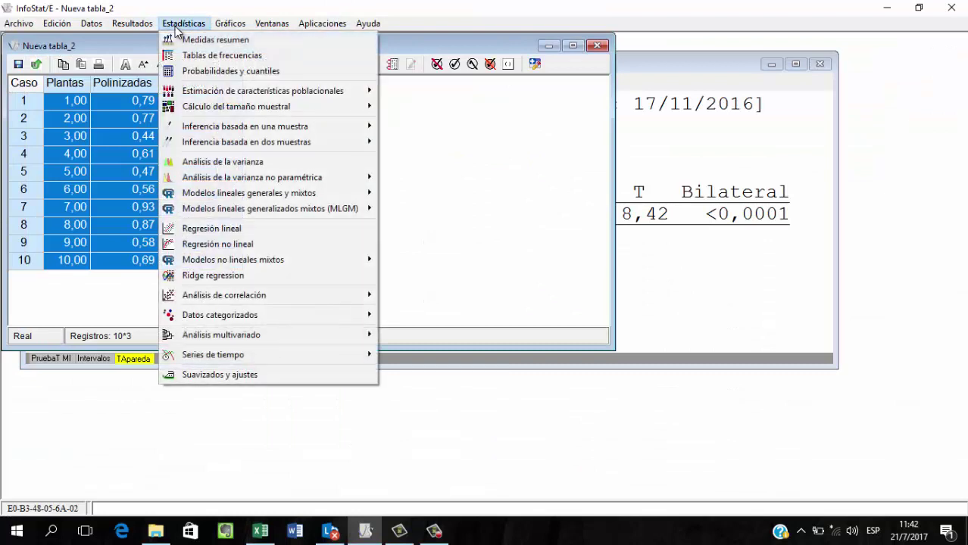
{"action": "left_click", "coordinate": [473, 190]}
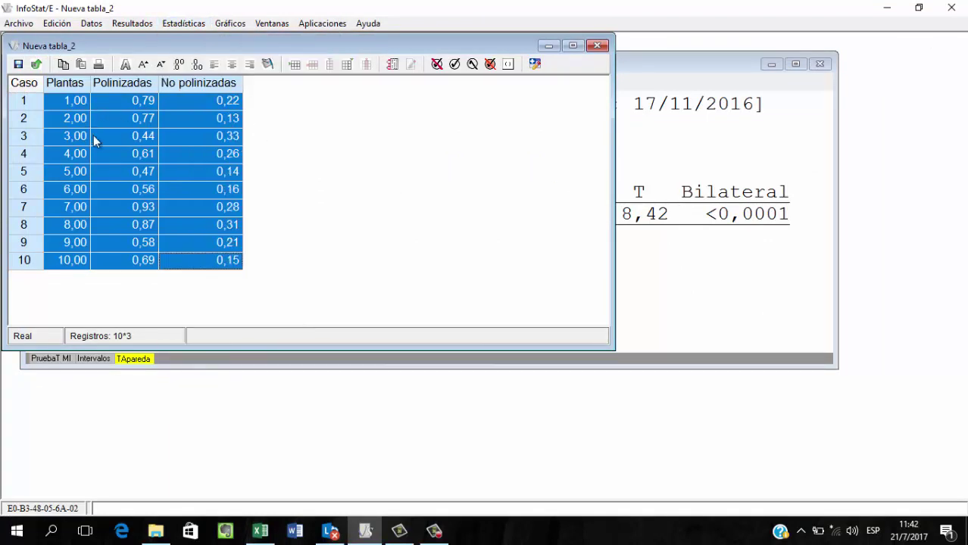
{"action": "left_click", "coordinate": [168, 25]}
{"action": "mouse_move", "coordinate": [272, 143]}
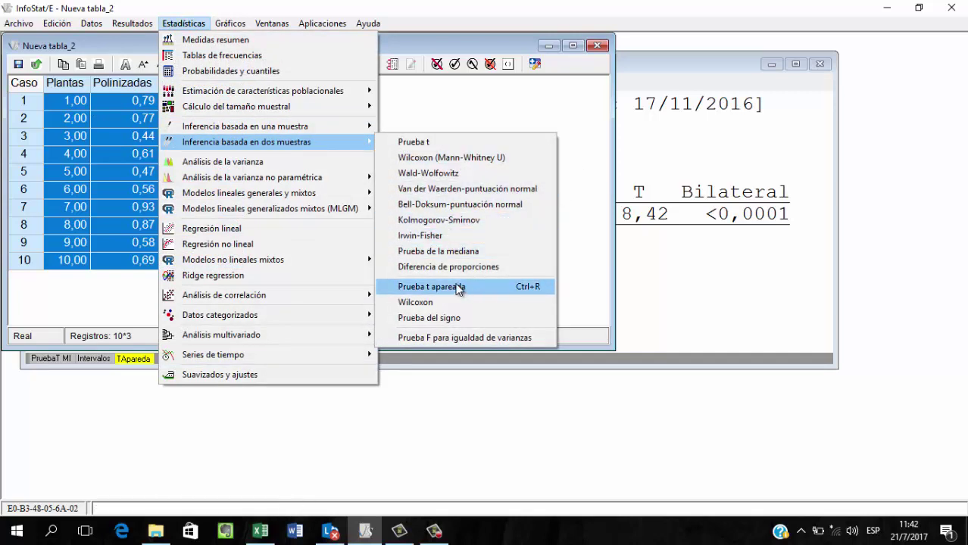
{"action": "mouse_move", "coordinate": [288, 127]}
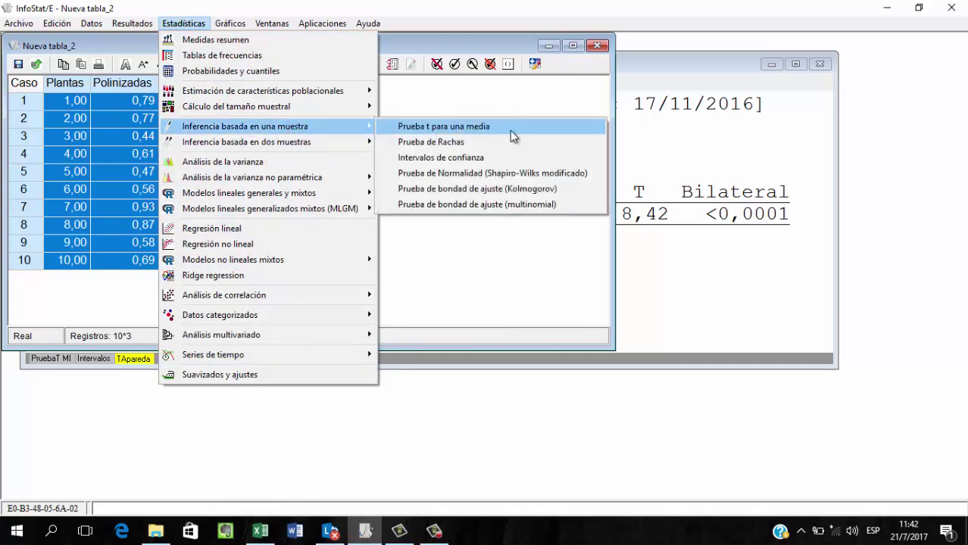
{"action": "left_click", "coordinate": [522, 159]}
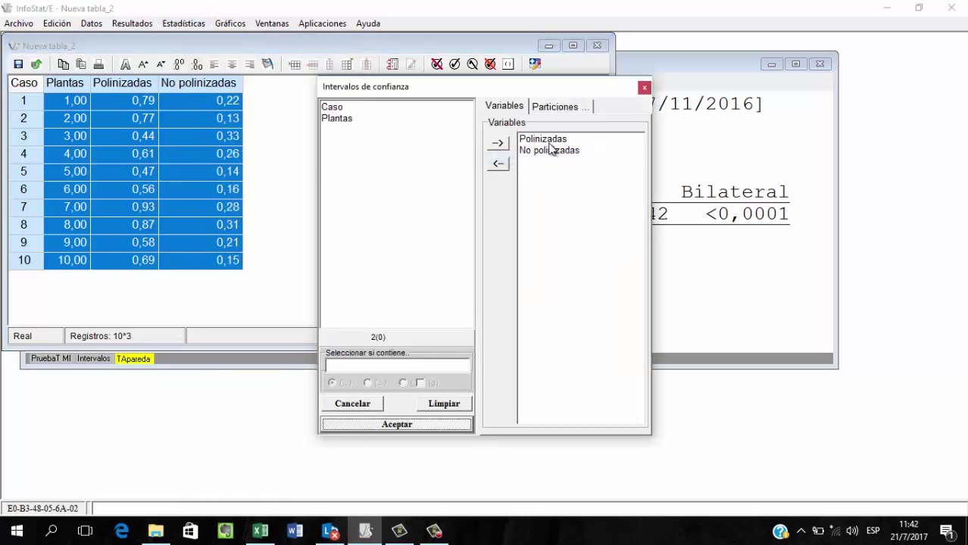
{"action": "left_click", "coordinate": [409, 424]}
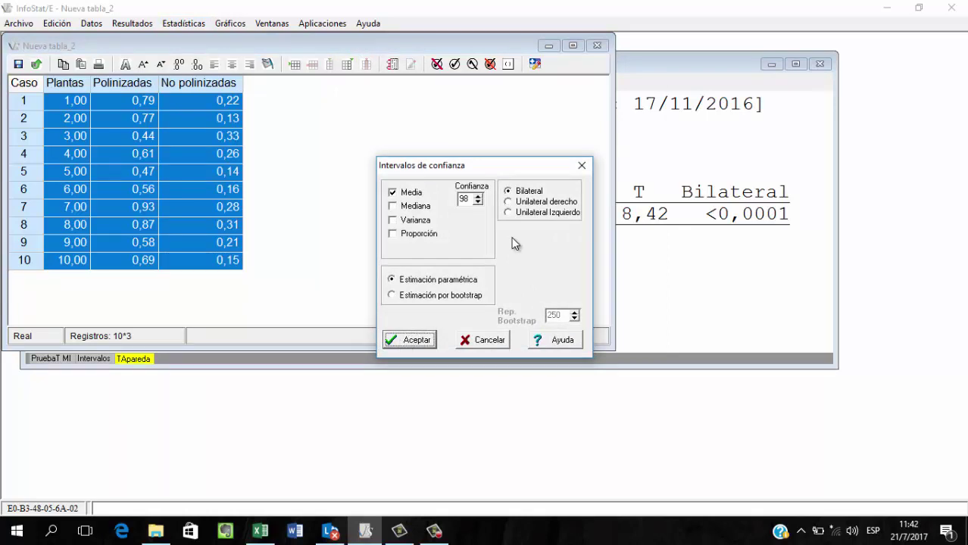
{"action": "left_click", "coordinate": [405, 339]}
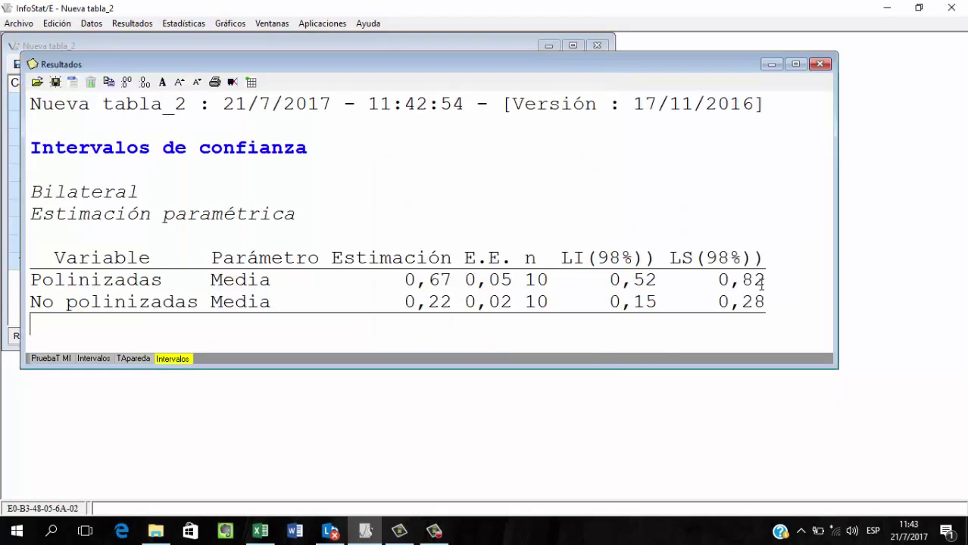
{"action": "left_click_drag", "start_coordinate": [769, 281], "coordinate": [29, 295]}
{"action": "left_click_drag", "start_coordinate": [765, 305], "coordinate": [19, 314]}
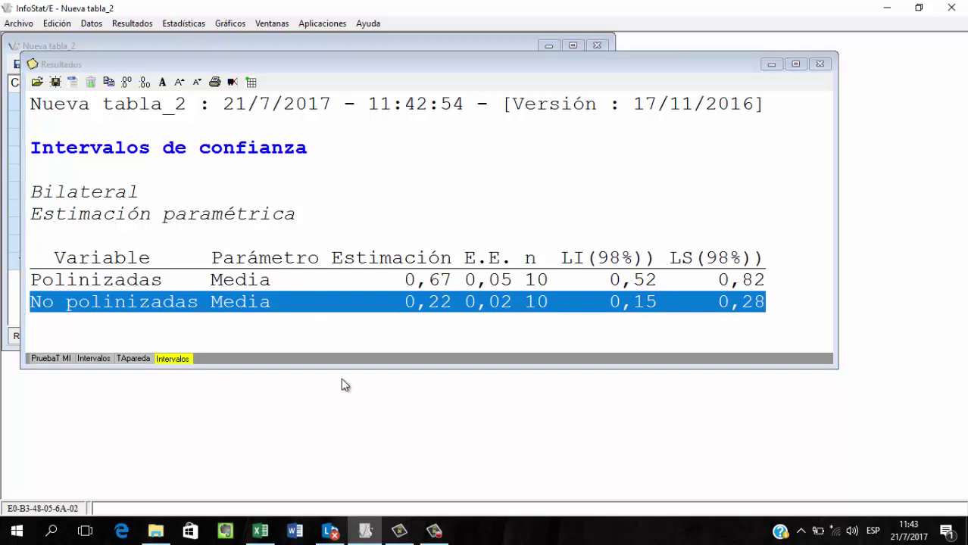
Switch to Excel and go through the ANOVA matrix on Hoja2 down to the Cepa header in I30
{"action": "key", "text": "alt+Tab"}
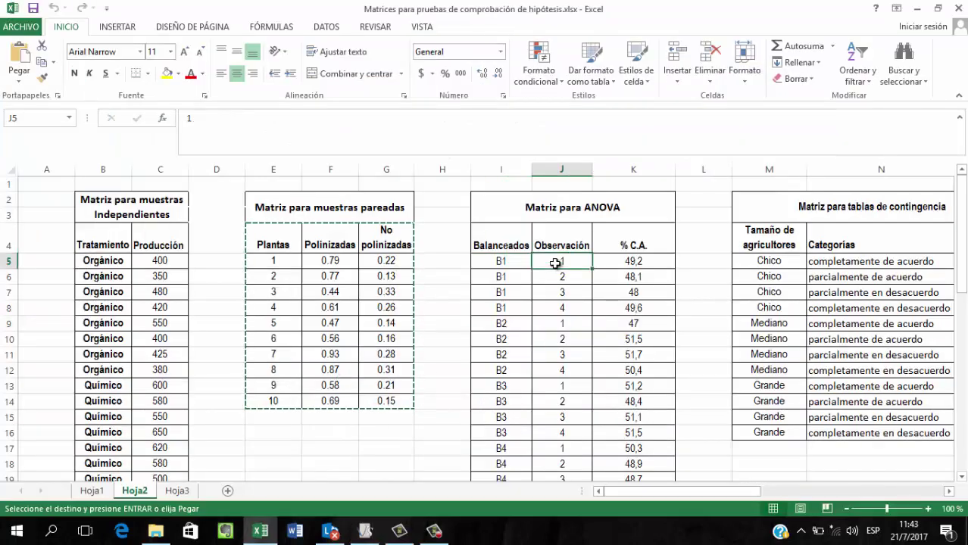
{"action": "key", "text": "Down"}
{"action": "key", "text": "Down"}
{"action": "key", "text": "Down"}
{"action": "key", "text": "Down"}
{"action": "key", "text": "Down"}
{"action": "key", "text": "Down"}
{"action": "key", "text": "Down"}
{"action": "key", "text": "Down"}
{"action": "key", "text": "Down"}
{"action": "key", "text": "Down"}
{"action": "key", "text": "Down"}
{"action": "key", "text": "Down"}
{"action": "key", "text": "Down"}
{"action": "key", "text": "Down"}
{"action": "key", "text": "Down"}
{"action": "key", "text": "Down"}
{"action": "key", "text": "Down"}
{"action": "key", "text": "Down"}
{"action": "key", "text": "Down"}
{"action": "key", "text": "Down"}
{"action": "key", "text": "Down"}
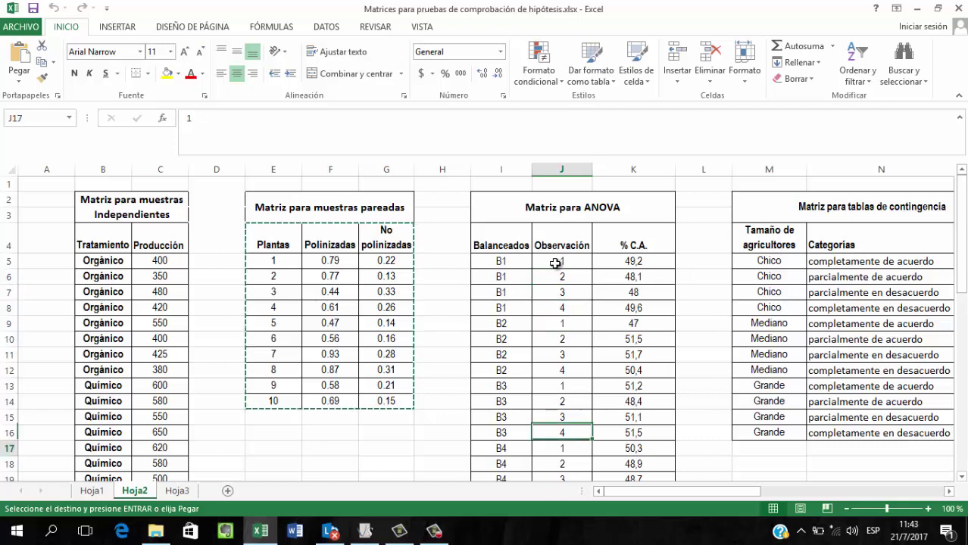
{"action": "key", "text": "Up"}
{"action": "key", "text": "Up"}
{"action": "key", "text": "Up"}
{"action": "key", "text": "Up"}
{"action": "key", "text": "Up"}
{"action": "key", "text": "Up"}
{"action": "key", "text": "Up"}
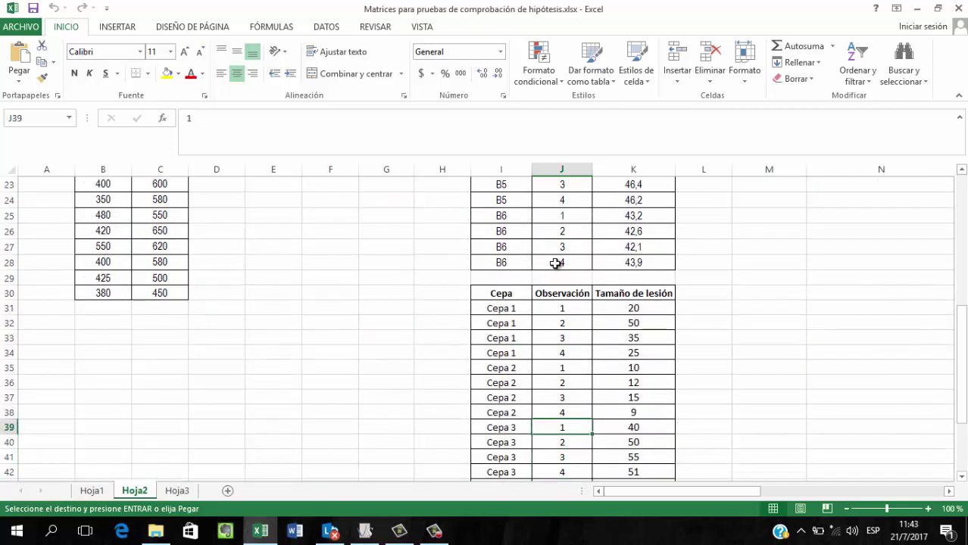
{"action": "key", "text": "Left"}
{"action": "key", "text": "Up"}
{"action": "key", "text": "Up"}
{"action": "key", "text": "Up"}
{"action": "key", "text": "Up"}
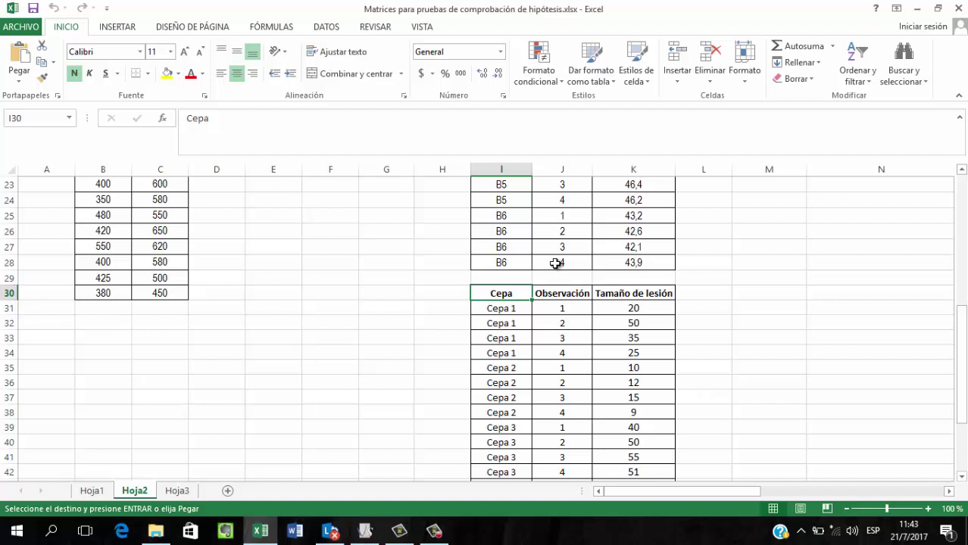
Highlight the Cepa, Observación and Tamaño de lesión headers to review the variables of the lesion-size table
{"action": "key", "text": "shift+Right"}
{"action": "key", "text": "shift+Right"}
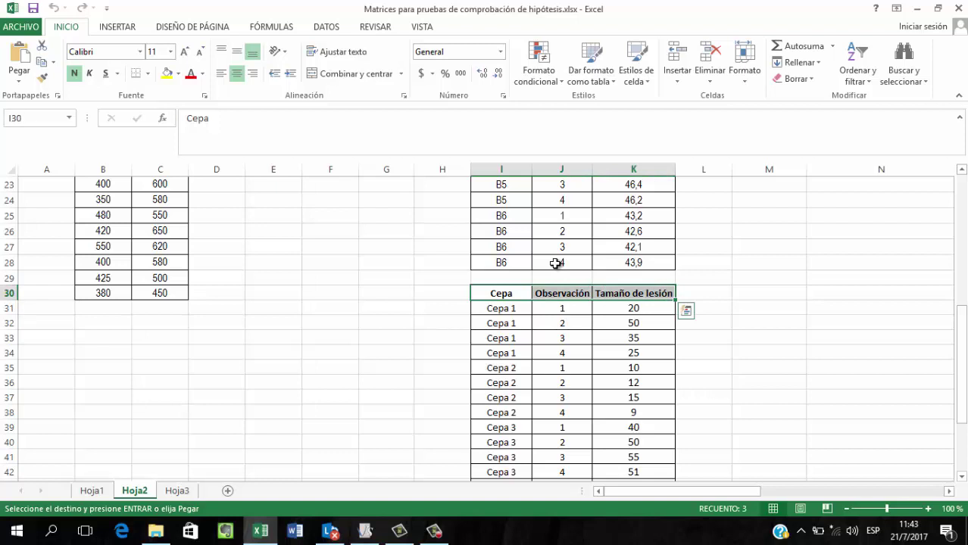
{"action": "key", "text": "Left"}
{"action": "key", "text": "Right"}
{"action": "key", "text": "shift+Right"}
{"action": "key", "text": "shift+Right"}
{"action": "key", "text": "Left"}
{"action": "key", "text": "Right"}
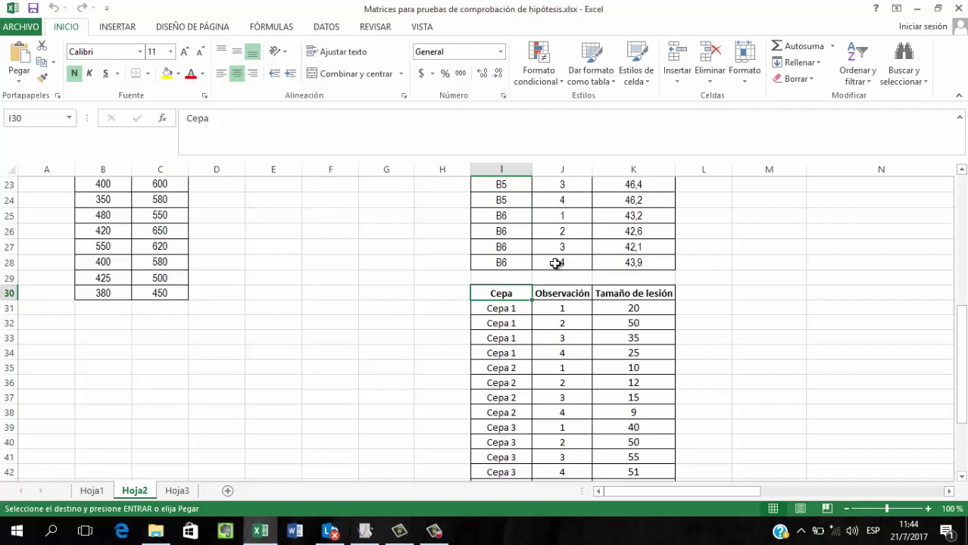
Highlight the four Cepa 1 rows in I31:K34 and enlarge the sheet to 190%
{"action": "key", "text": "Down"}
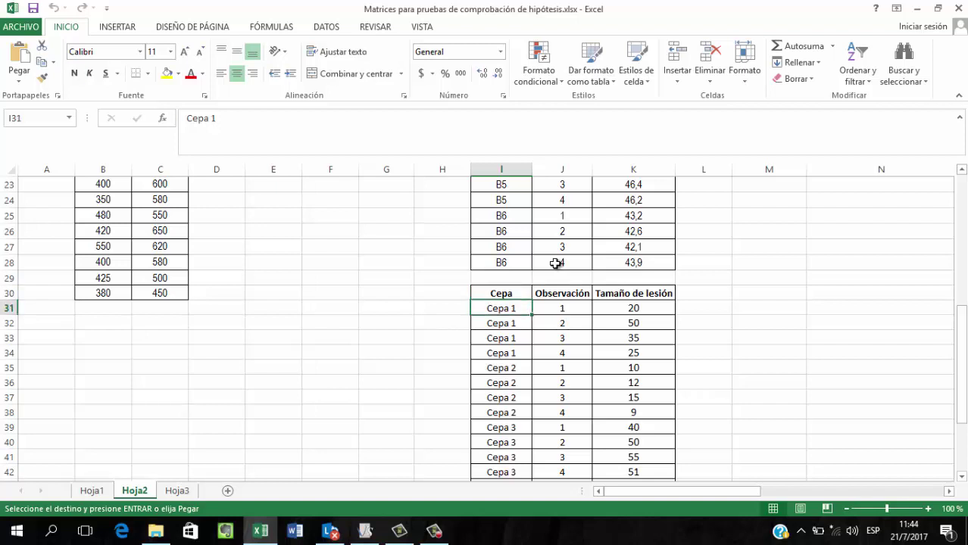
{"action": "key", "text": "shift+Right"}
{"action": "key", "text": "shift+Right"}
{"action": "key", "text": "shift+Down"}
{"action": "key", "text": "shift+Down"}
{"action": "key", "text": "shift+Down"}
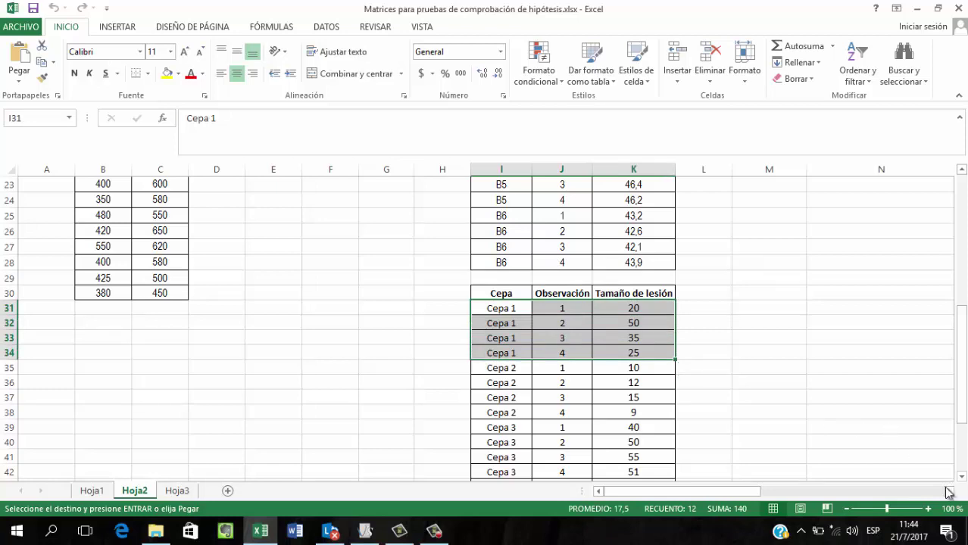
{"action": "left_click", "coordinate": [928, 508]}
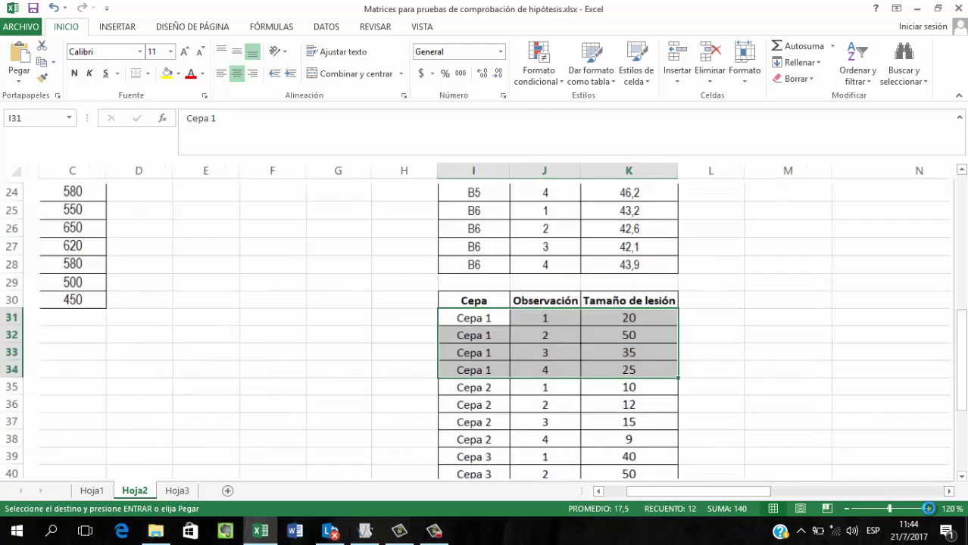
{"action": "left_click", "coordinate": [928, 508]}
{"action": "left_click", "coordinate": [928, 508]}
{"action": "left_click", "coordinate": [929, 508]}
{"action": "left_click", "coordinate": [928, 508]}
{"action": "scroll", "coordinate": [590, 320], "scroll_direction": "up", "scroll_amount": 4}
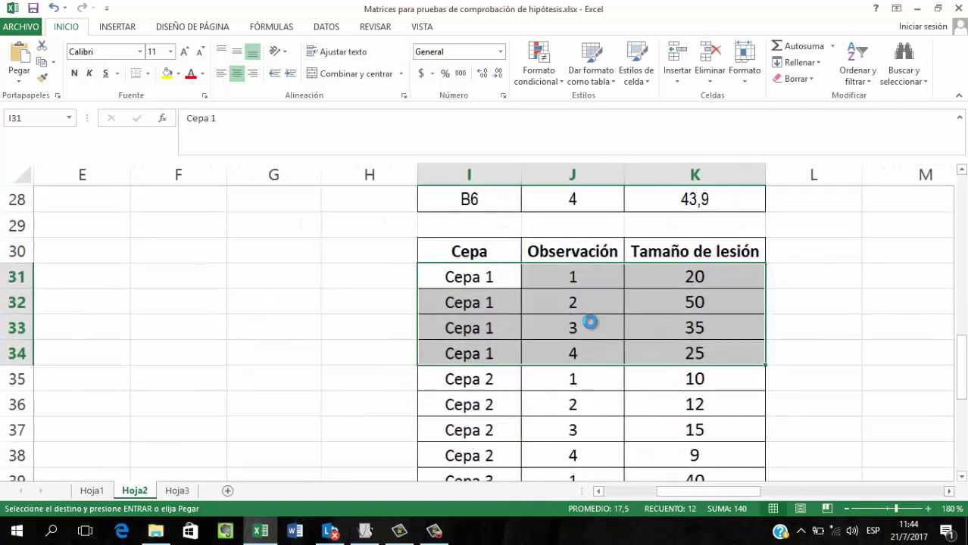
Review the Cepa 1 observations and highlight the Cepa 2 rows in I35:K38
{"action": "key", "text": "Right"}
{"action": "key", "text": "Right"}
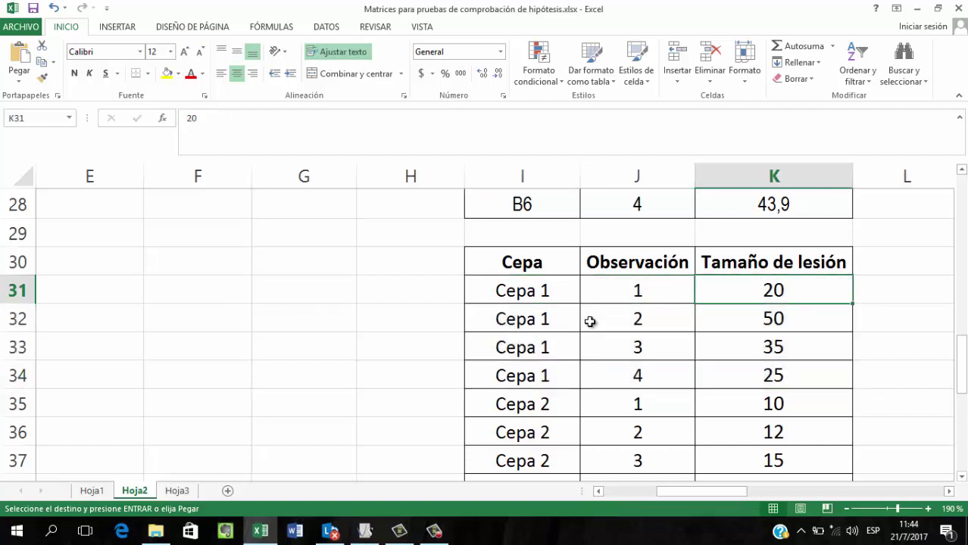
{"action": "key", "text": "Left"}
{"action": "key", "text": "Left"}
{"action": "key", "text": "Right"}
{"action": "key", "text": "Down"}
{"action": "key", "text": "Down"}
{"action": "key", "text": "Down"}
{"action": "key", "text": "Down"}
{"action": "key", "text": "Down"}
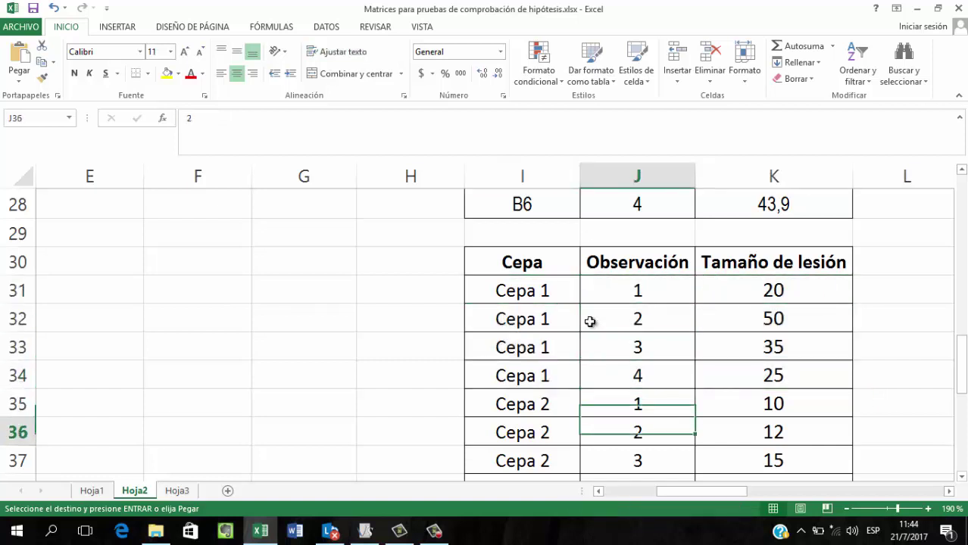
{"action": "key", "text": "Left"}
{"action": "key", "text": "Up"}
{"action": "key", "text": "Up"}
{"action": "key", "text": "Down"}
{"action": "key", "text": "shift+Right"}
{"action": "key", "text": "shift+Down"}
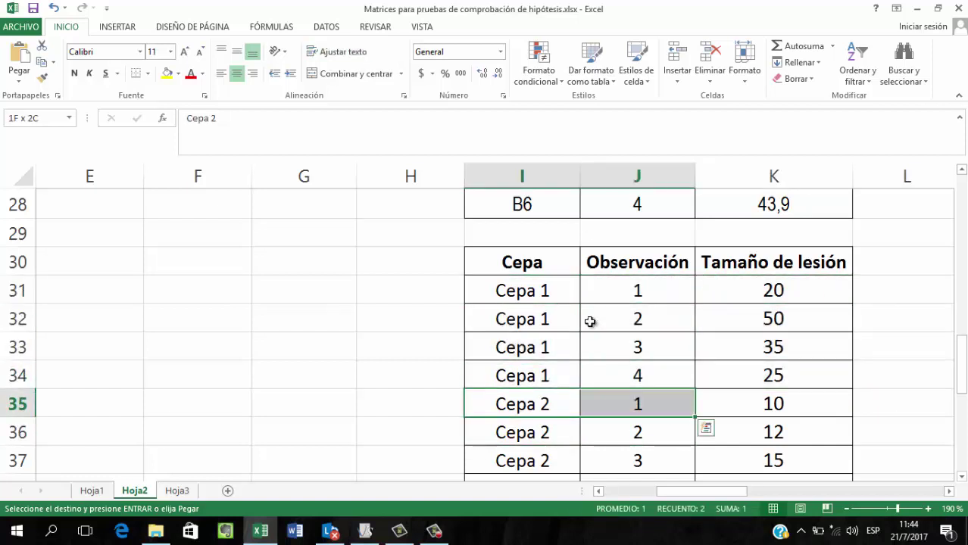
{"action": "key", "text": "shift+Right"}
{"action": "key", "text": "shift+Down"}
{"action": "key", "text": "shift+Down"}
Highlight the Cepa 3 rows, starting at I39, across the Cepa, Observación and Tamaño de lesión columns
{"action": "key", "text": "Down"}
{"action": "key", "text": "Down"}
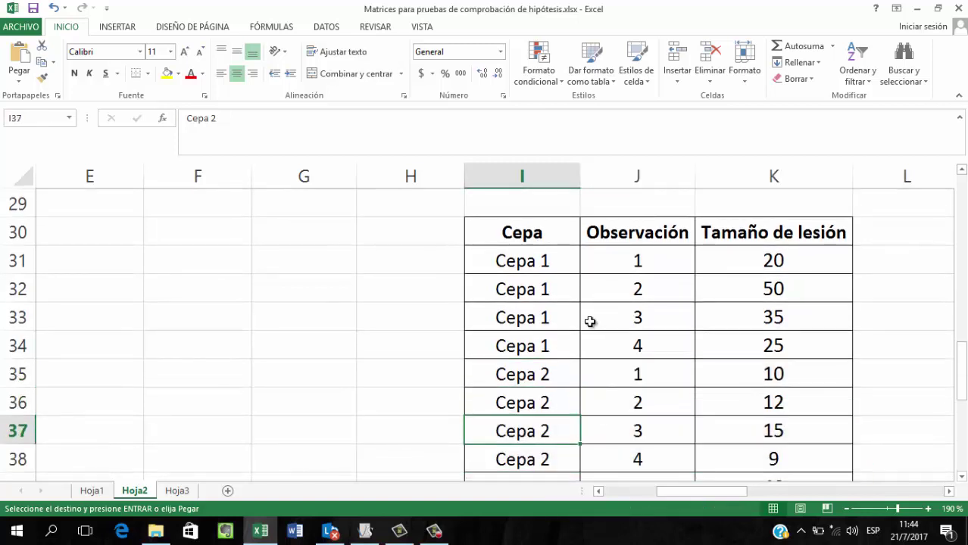
{"action": "key", "text": "Down"}
{"action": "key", "text": "Down"}
{"action": "key", "text": "shift+Right"}
{"action": "key", "text": "shift+Right"}
{"action": "key", "text": "shift+Down"}
{"action": "key", "text": "shift+Down"}
{"action": "key", "text": "shift+Down"}
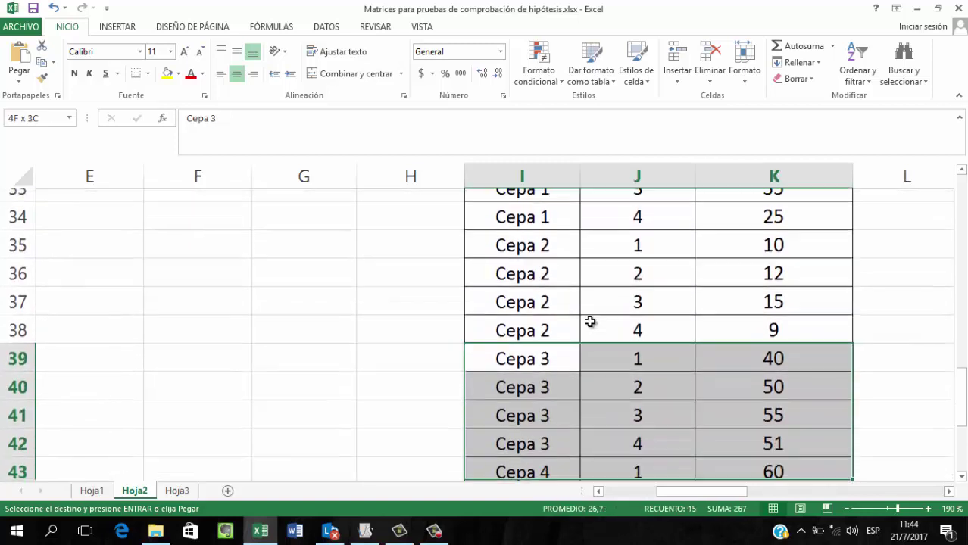
Highlight the four Cepa 4 rows in I43:K46
{"action": "key", "text": "Down"}
{"action": "key", "text": "Down"}
{"action": "key", "text": "Down"}
{"action": "key", "text": "Down"}
{"action": "key", "text": "Down"}
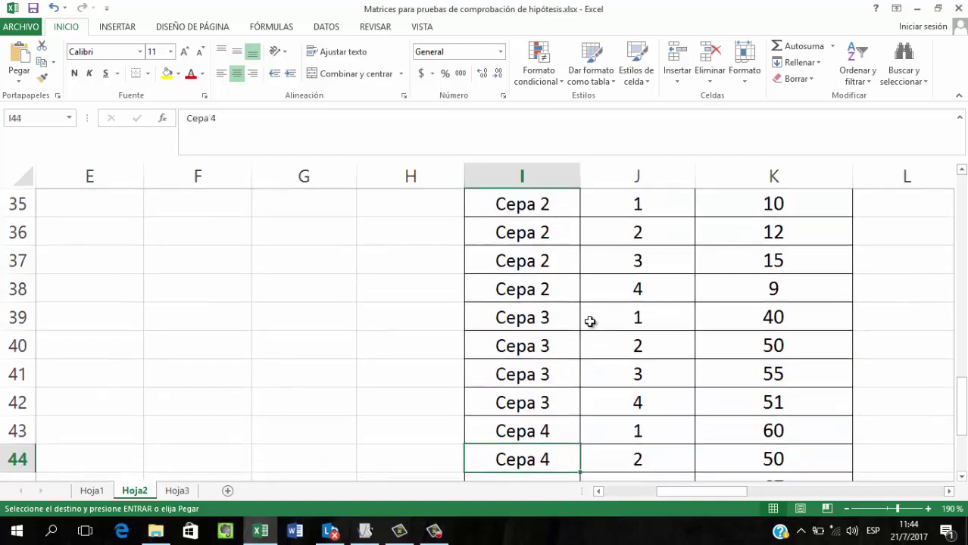
{"action": "key", "text": "Up"}
{"action": "key", "text": "shift+Right"}
{"action": "key", "text": "shift+Down"}
{"action": "key", "text": "shift+Down"}
{"action": "key", "text": "shift+Right"}
{"action": "key", "text": "shift+Down"}
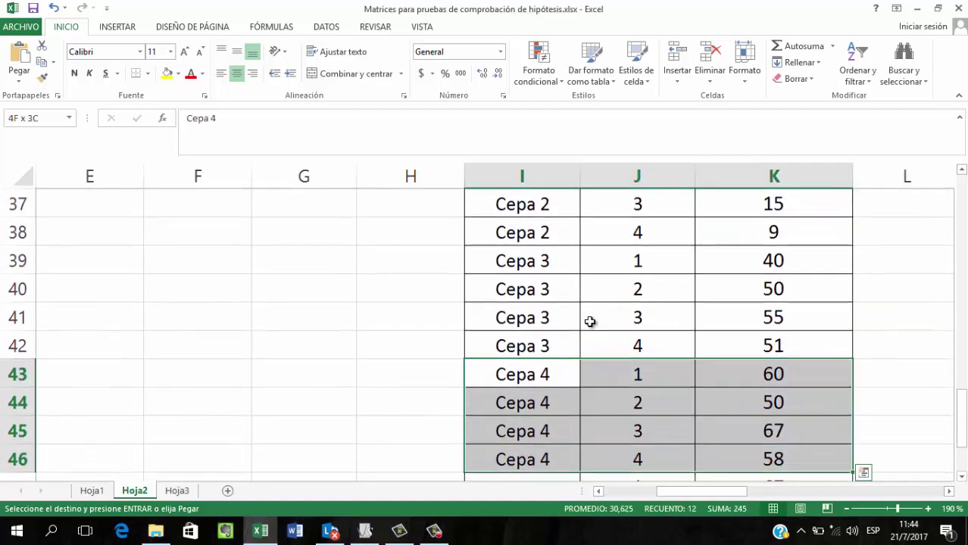
{"action": "key", "text": "shift+Down"}
Highlight the four Cepa 5 rows in I47:K50
{"action": "key", "text": "Down"}
{"action": "key", "text": "Down"}
{"action": "key", "text": "Down"}
{"action": "key", "text": "Down"}
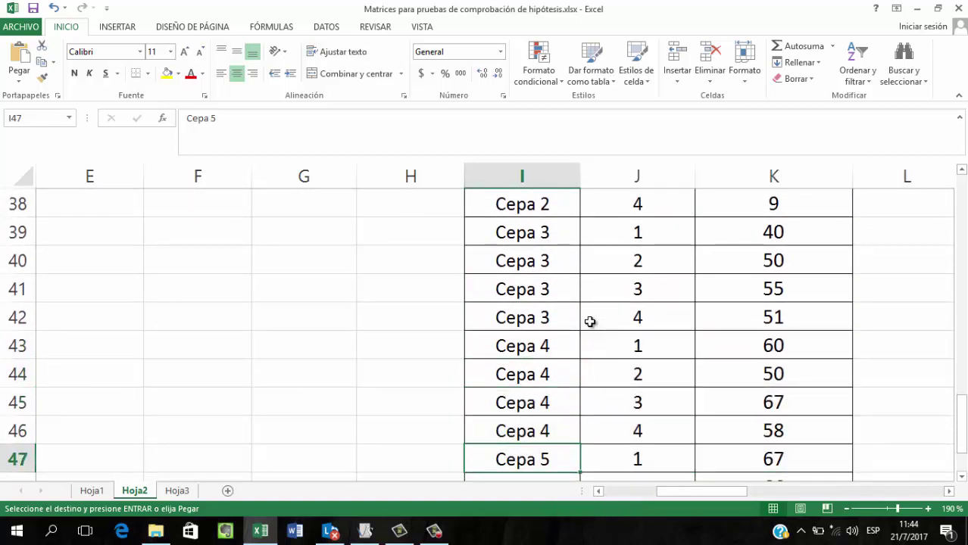
{"action": "key", "text": "shift+Down"}
{"action": "key", "text": "shift+Down"}
{"action": "key", "text": "shift+Right"}
{"action": "key", "text": "shift+Right"}
{"action": "key", "text": "shift+Down"}
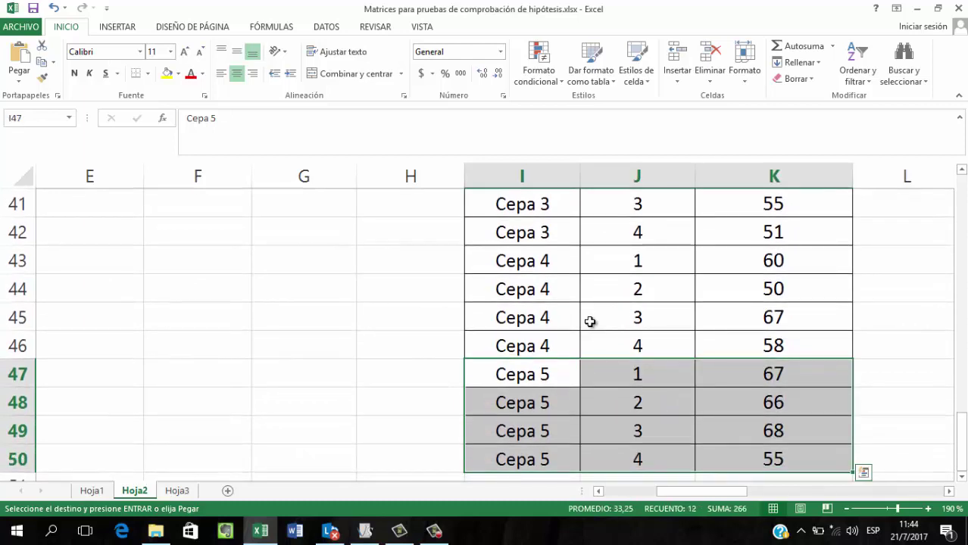
Return to the lesion-size table's header row 30 and review the Cepa, Observación and Tamaño de lesión headings
{"action": "key", "text": "Up"}
{"action": "key", "text": "Up"}
{"action": "key", "text": "Up"}
{"action": "key", "text": "Up"}
{"action": "key", "text": "Up"}
{"action": "key", "text": "Up"}
{"action": "key", "text": "Up"}
{"action": "key", "text": "Up"}
{"action": "key", "text": "Up"}
{"action": "key", "text": "Up"}
{"action": "key", "text": "Up"}
{"action": "key", "text": "Up"}
{"action": "key", "text": "Up"}
{"action": "key", "text": "Up"}
{"action": "key", "text": "Up"}
{"action": "key", "text": "Up"}
{"action": "key", "text": "Up"}
{"action": "key", "text": "Up"}
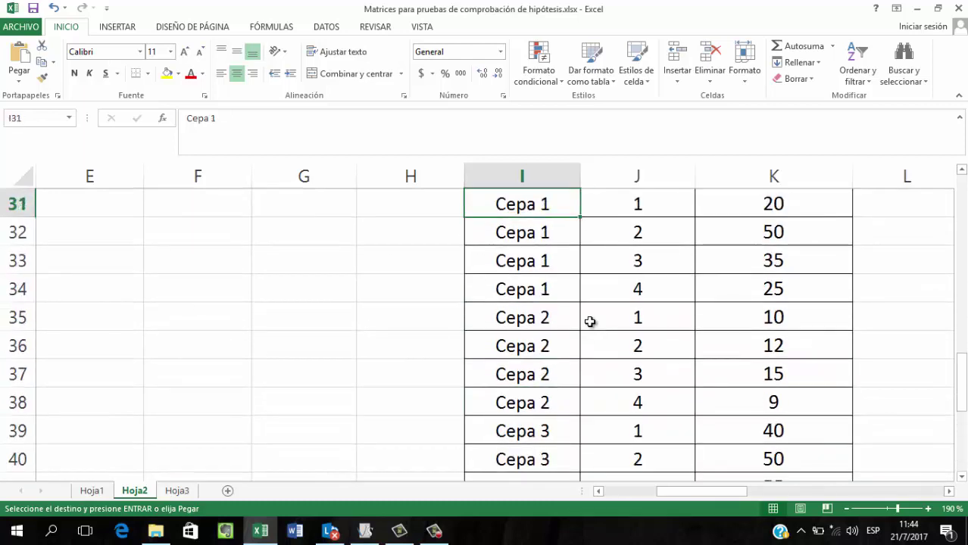
{"action": "key", "text": "Up"}
{"action": "key", "text": "Down"}
{"action": "key", "text": "Down"}
{"action": "key", "text": "shift+Right"}
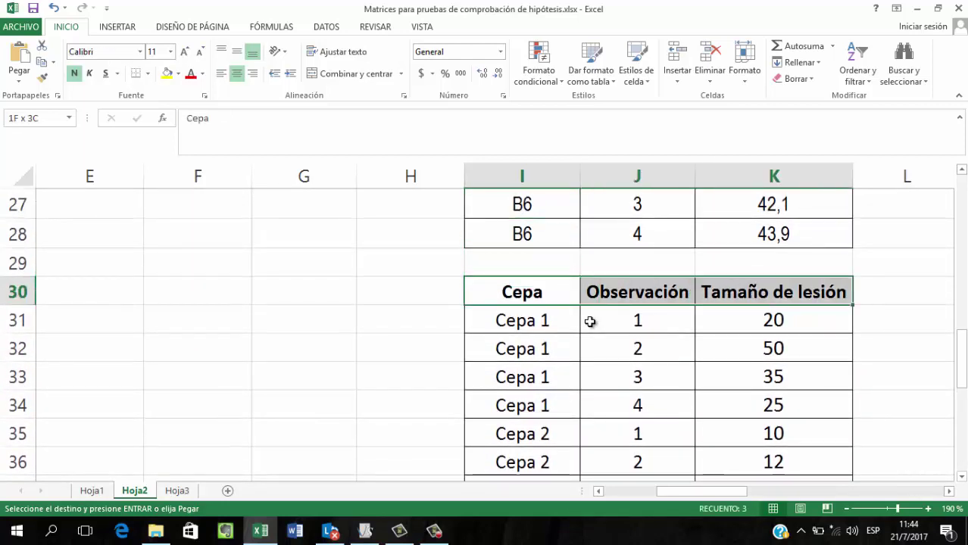
{"action": "key", "text": "shift+Right"}
{"action": "key", "text": "shift+Left"}
{"action": "key", "text": "shift+Left"}
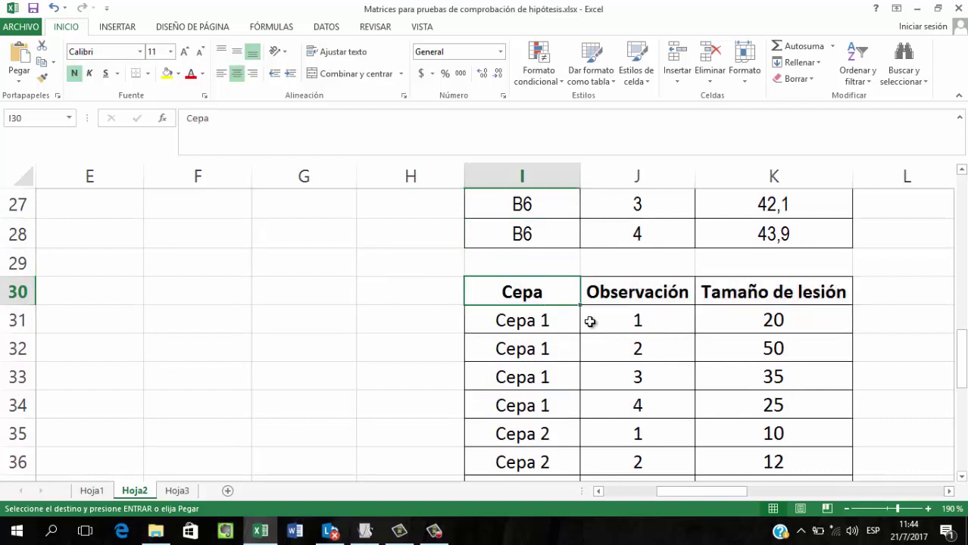
{"action": "key", "text": "Right"}
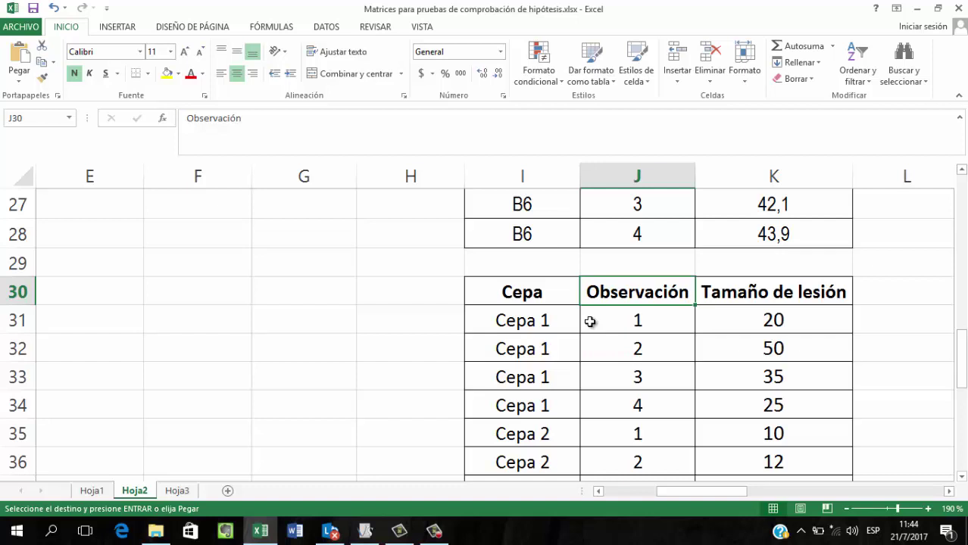
{"action": "key", "text": "Right"}
{"action": "key", "text": "Left"}
{"action": "key", "text": "Left"}
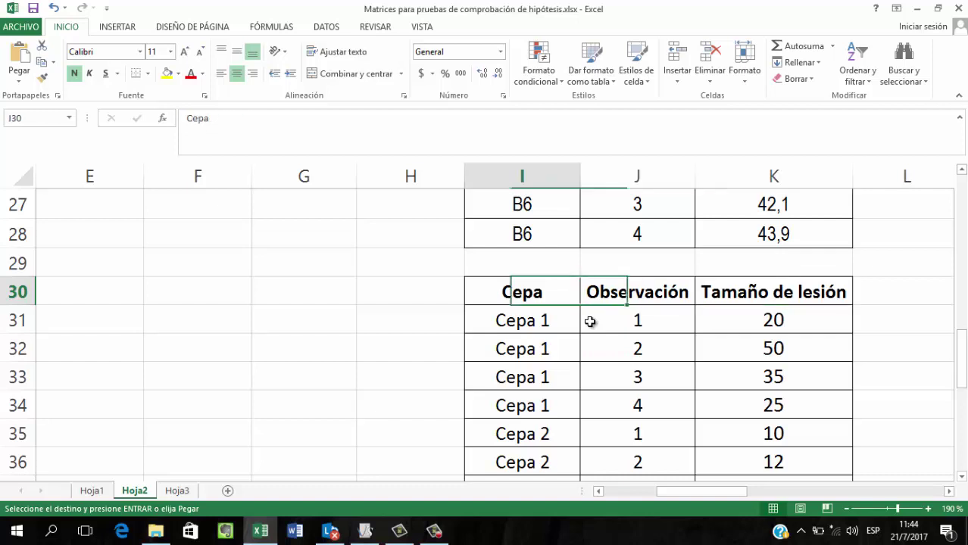
Copy the full lesion-size table with its headings, I30:K50
{"action": "key", "text": "shift+Right"}
{"action": "key", "text": "shift+Right"}
{"action": "key", "text": "shift+Down"}
{"action": "key", "text": "shift+Down"}
{"action": "key", "text": "shift+Down"}
{"action": "key", "text": "shift+Down"}
{"action": "key", "text": "shift+Down"}
{"action": "key", "text": "shift+Down"}
{"action": "key", "text": "shift+Down"}
{"action": "key", "text": "shift+Down"}
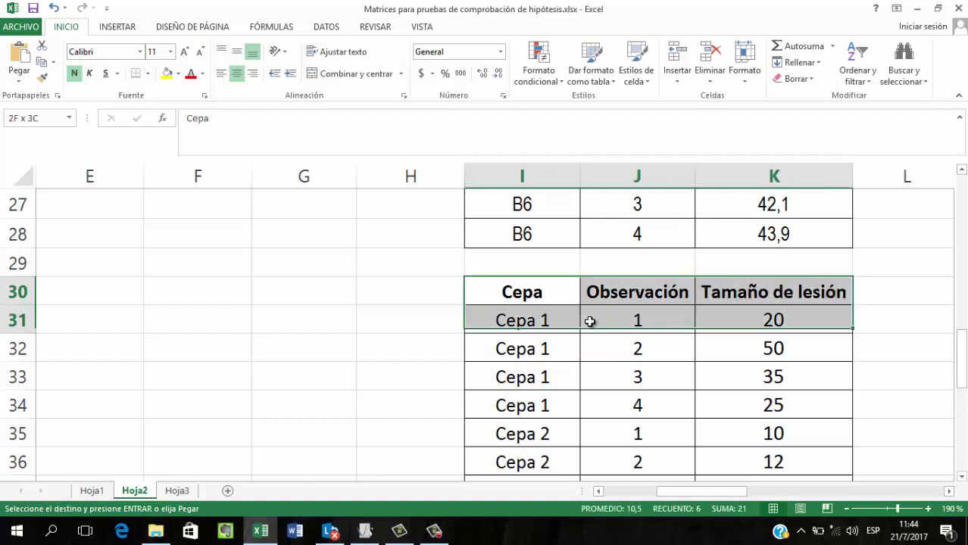
{"action": "key", "text": "shift+Down"}
{"action": "key", "text": "shift+Down"}
{"action": "key", "text": "shift+Down"}
{"action": "key", "text": "shift+Down"}
{"action": "key", "text": "shift+Down"}
{"action": "key", "text": "shift+Down"}
{"action": "key", "text": "shift+Down"}
{"action": "key", "text": "shift+Down"}
{"action": "key", "text": "shift+Down"}
{"action": "key", "text": "shift+Down"}
{"action": "key", "text": "shift+Down"}
{"action": "key", "text": "shift+Down"}
{"action": "key", "text": "shift+Down"}
{"action": "key", "text": "shift+Down"}
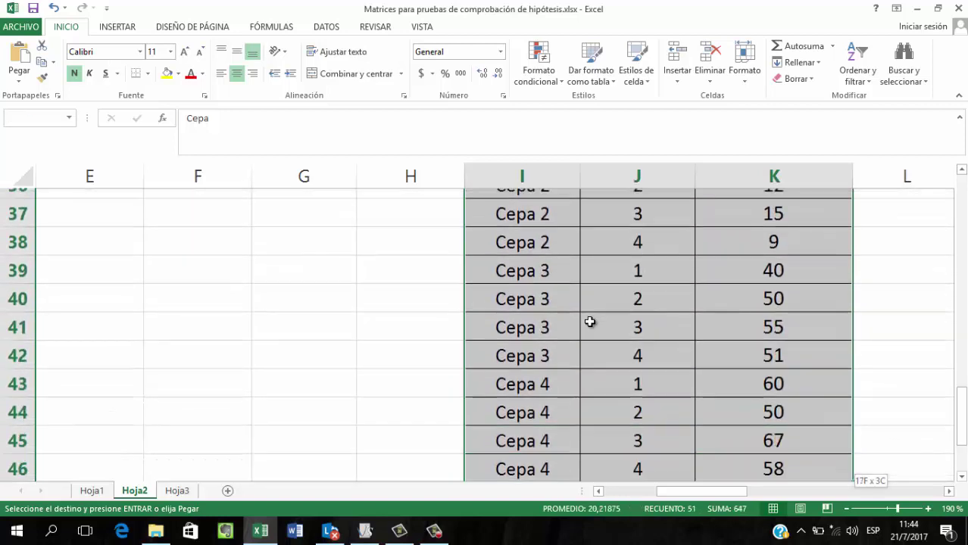
{"action": "key", "text": "shift+Up"}
{"action": "key", "text": "shift+Up"}
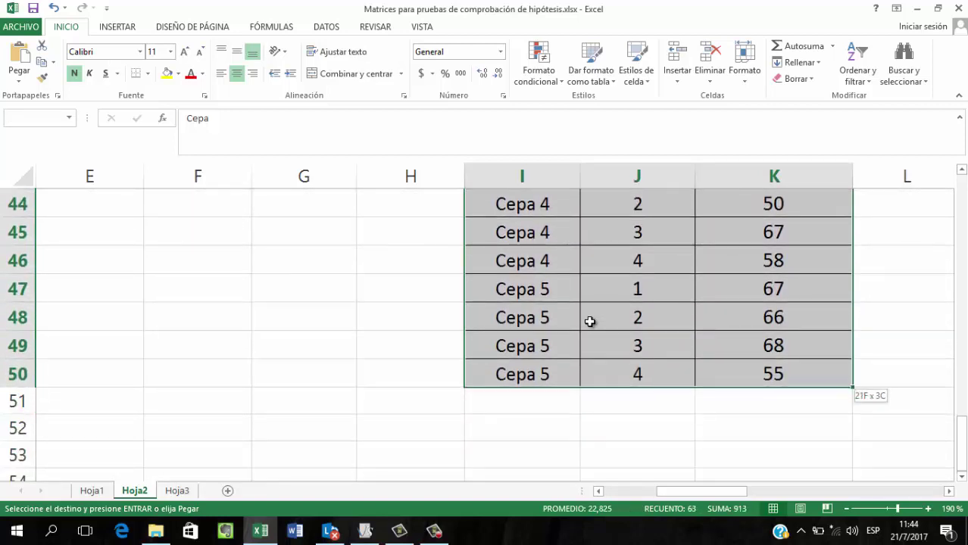
{"action": "key", "text": "ctrl+c"}
Switch to InfoStat, create a new table and paste the copied lesion-size data including the column names
{"action": "key", "text": "alt+Tab"}
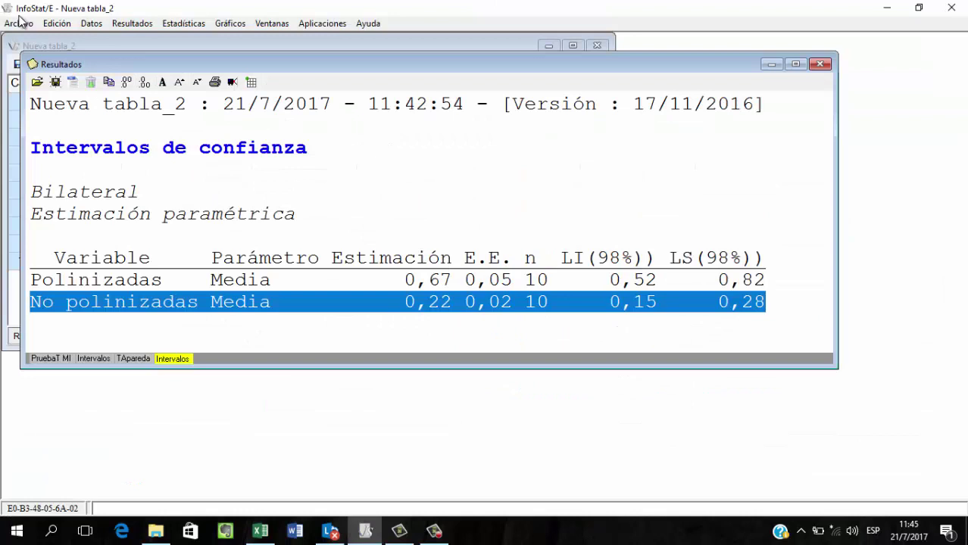
{"action": "left_click", "coordinate": [20, 22]}
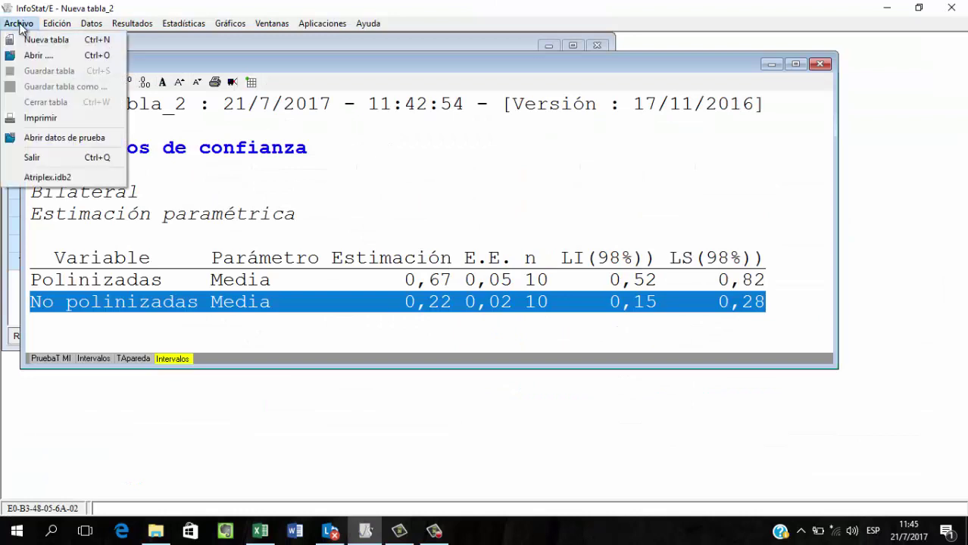
{"action": "left_click", "coordinate": [44, 40]}
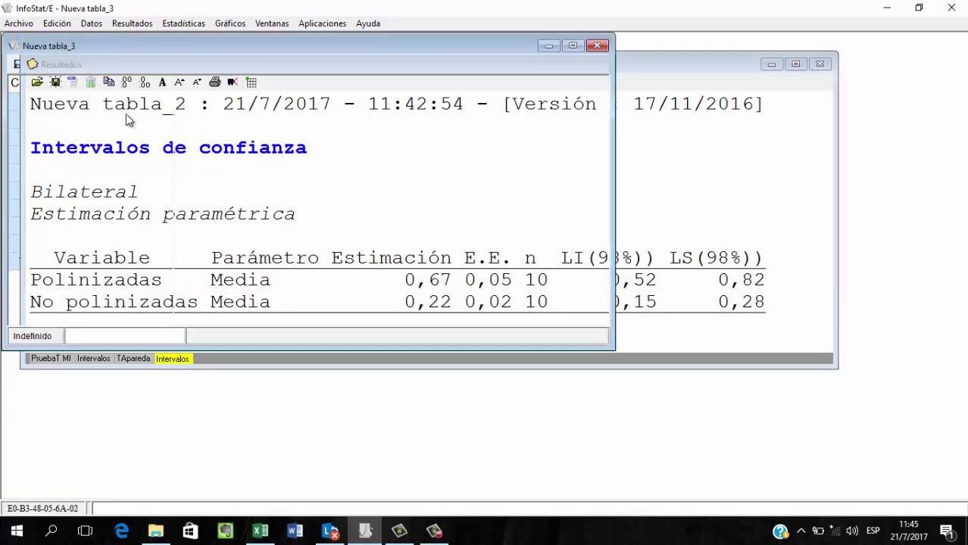
{"action": "right_click", "coordinate": [91, 98]}
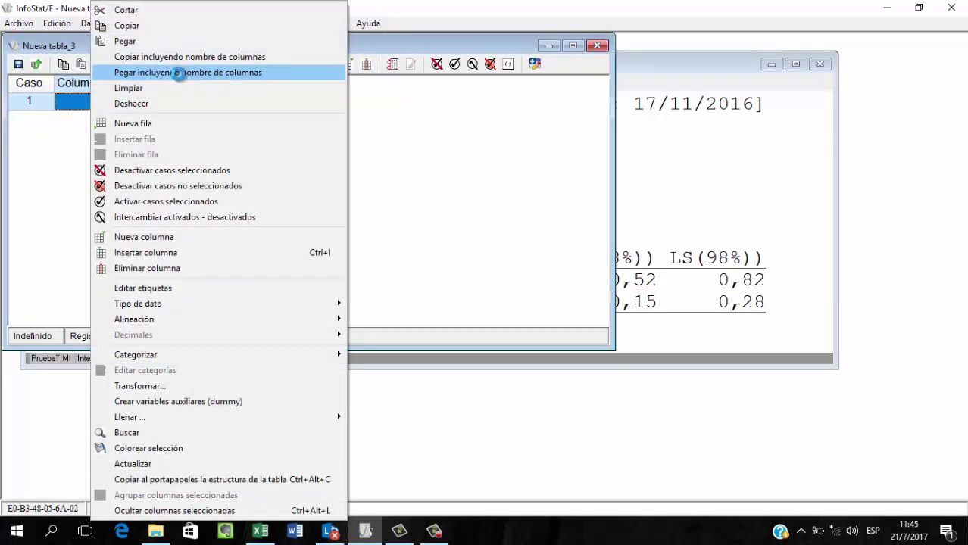
{"action": "left_click", "coordinate": [182, 71]}
Set up an analysis of variance with Tamaño de lesión as dependent variable and Cepa as classification variable
{"action": "left_click", "coordinate": [188, 24]}
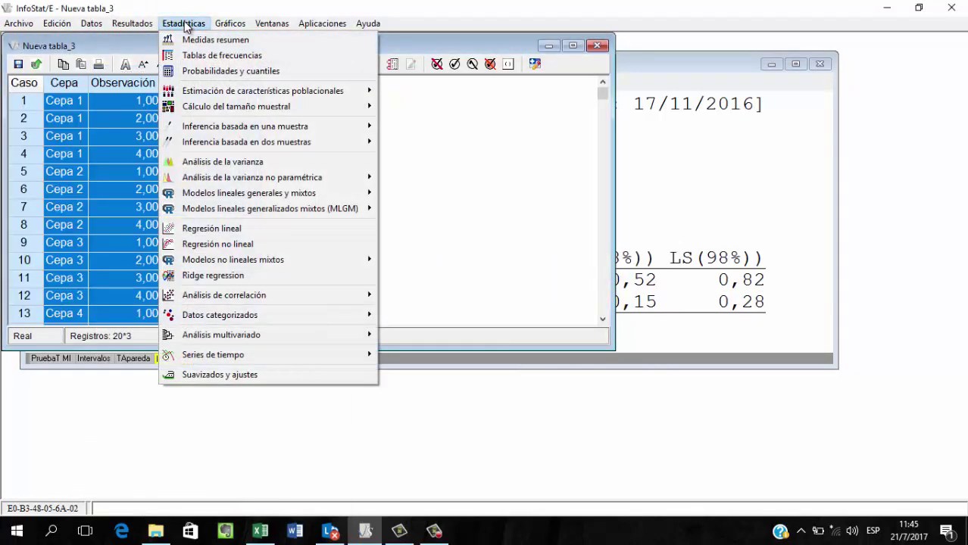
{"action": "left_click", "coordinate": [244, 157]}
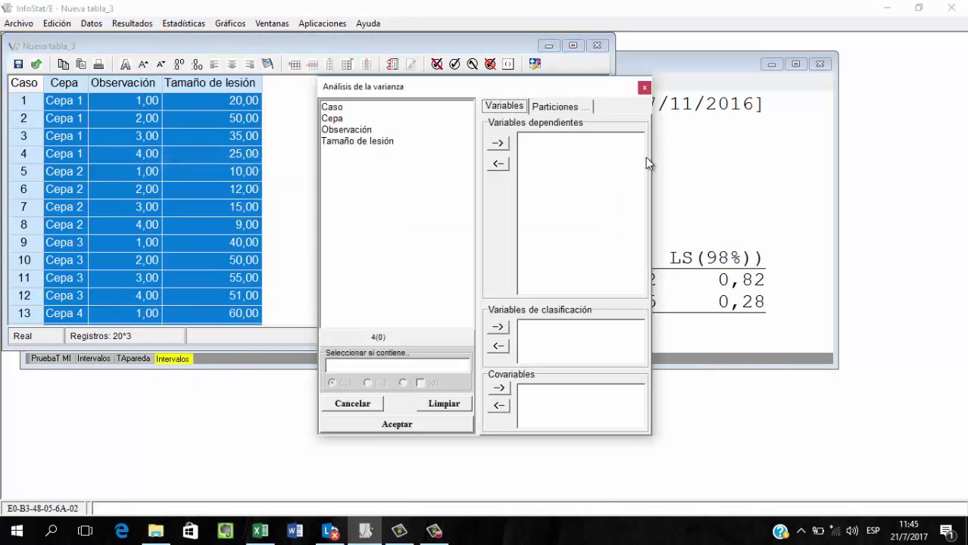
{"action": "left_click", "coordinate": [362, 143]}
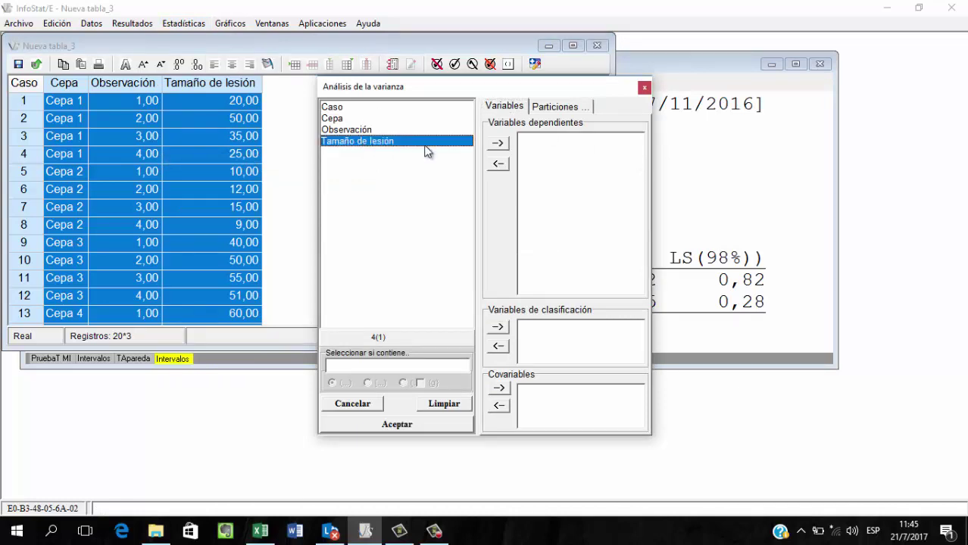
{"action": "left_click", "coordinate": [502, 145]}
{"action": "left_click", "coordinate": [330, 120]}
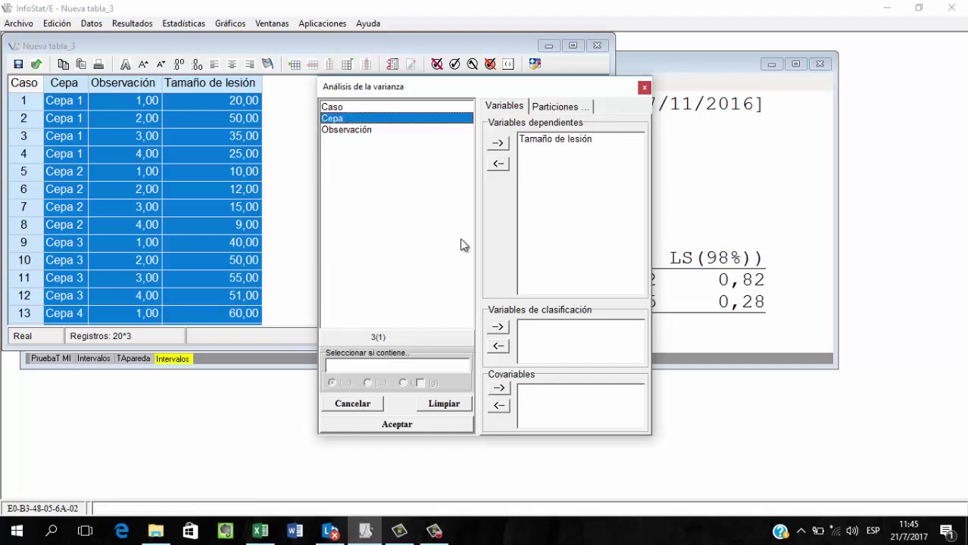
{"action": "left_click", "coordinate": [498, 327]}
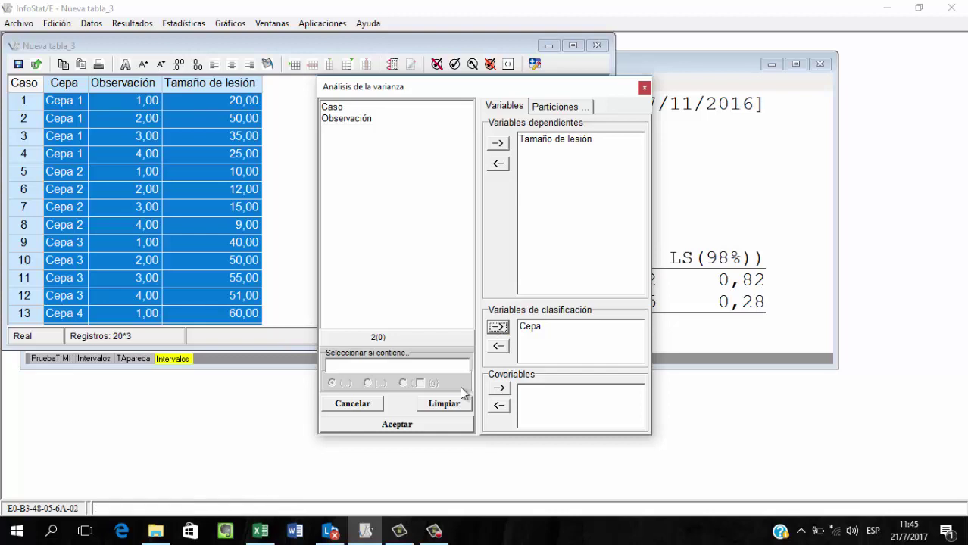
{"action": "left_click", "coordinate": [406, 425]}
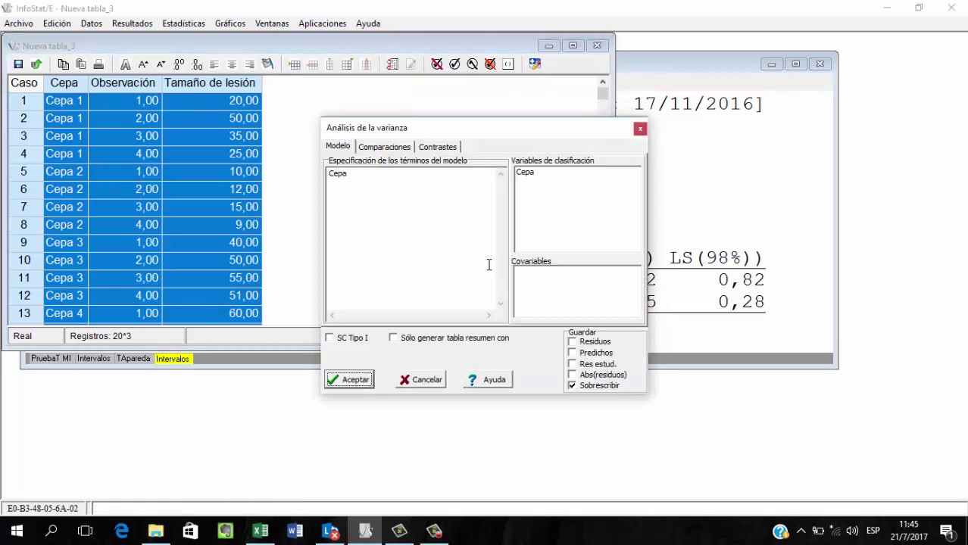
Enable saving of the Residuos, Predichos and Abs(residuos) for the analysis of variance
{"action": "left_click", "coordinate": [573, 343]}
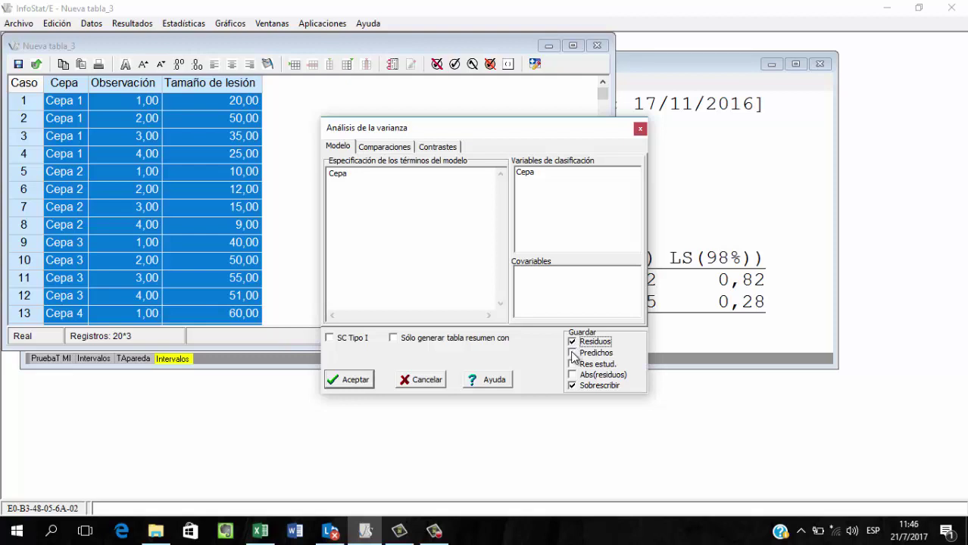
{"action": "left_click", "coordinate": [573, 353]}
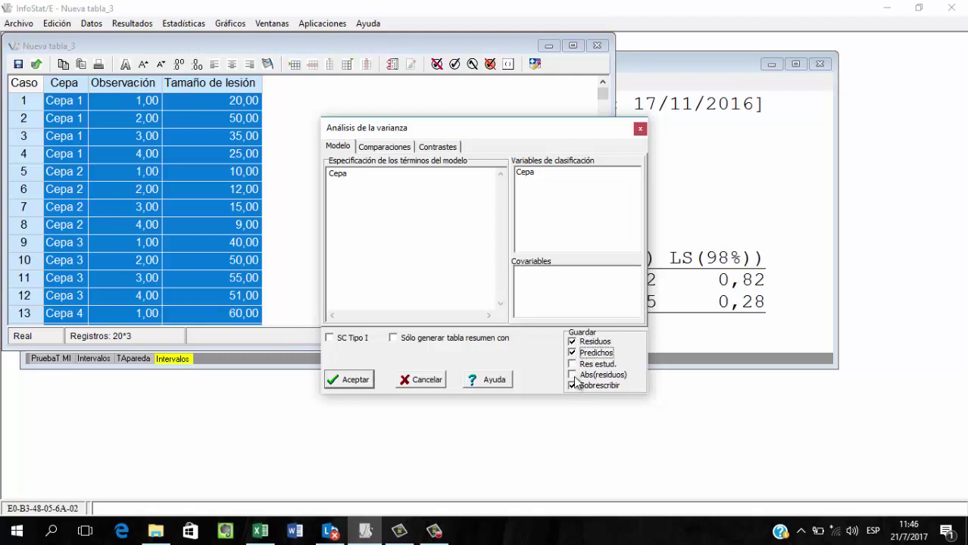
{"action": "left_click", "coordinate": [574, 375]}
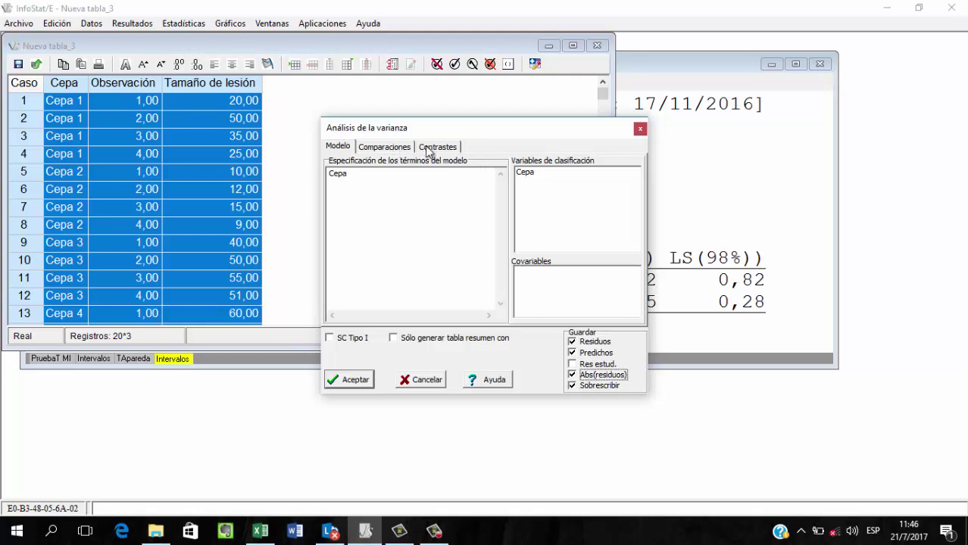
Run the analysis with an LSD Fisher comparison of the Cepa means at significance level 0,02, presented as a descending list
{"action": "left_click", "coordinate": [385, 149]}
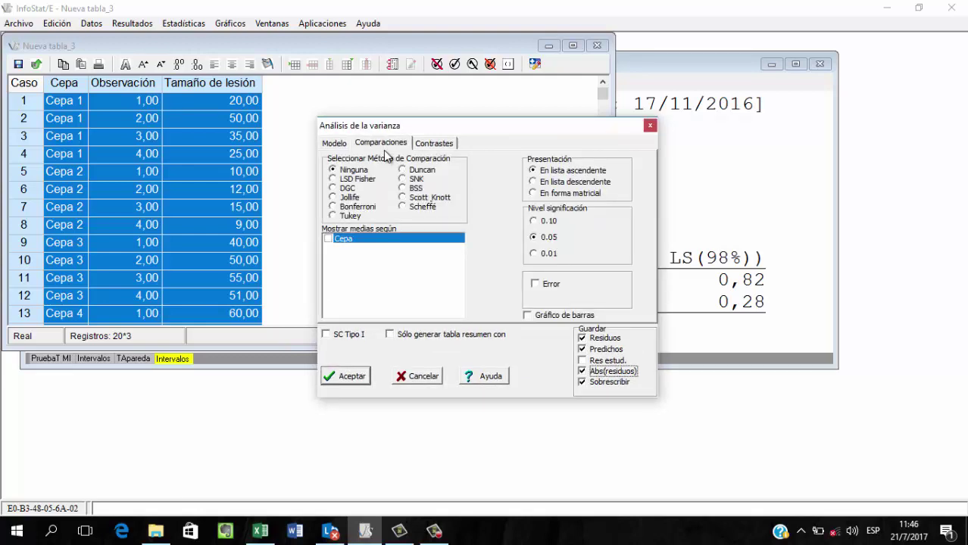
{"action": "left_click", "coordinate": [338, 182]}
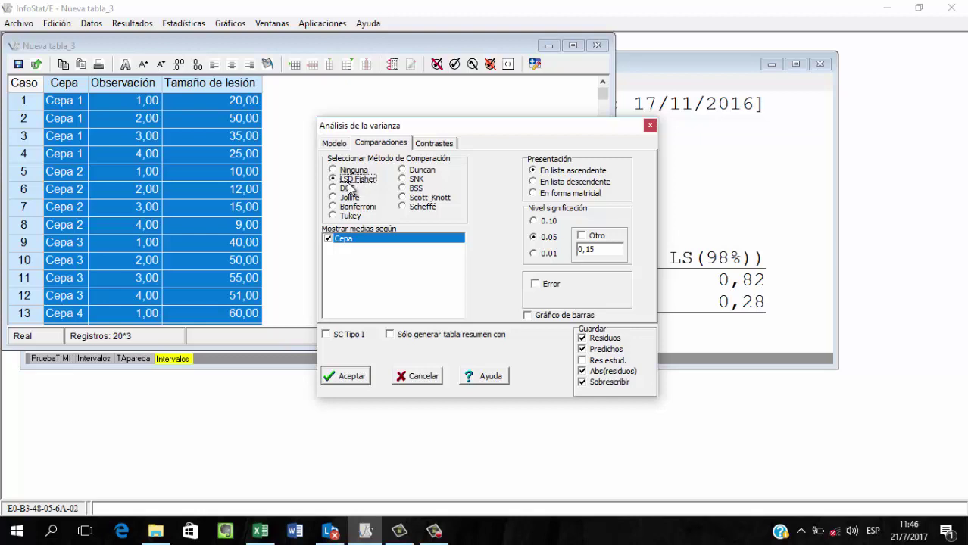
{"action": "left_click", "coordinate": [582, 236]}
{"action": "left_click", "coordinate": [600, 249]}
{"action": "key", "text": "BackSpace"}
{"action": "key", "text": "BackSpace"}
{"action": "type", "text": "02"}
{"action": "left_click", "coordinate": [582, 236]}
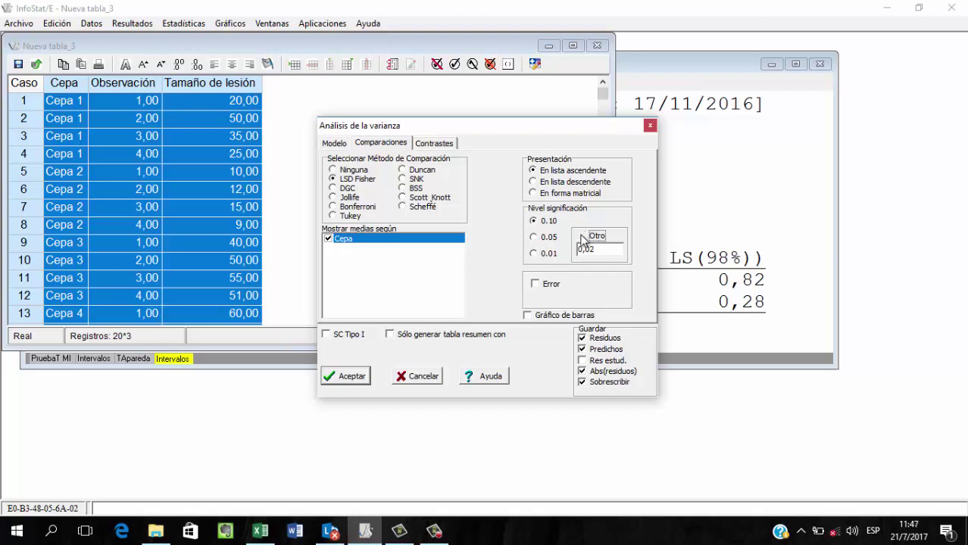
{"action": "left_click", "coordinate": [582, 237]}
{"action": "left_click", "coordinate": [601, 250]}
{"action": "left_click", "coordinate": [533, 182]}
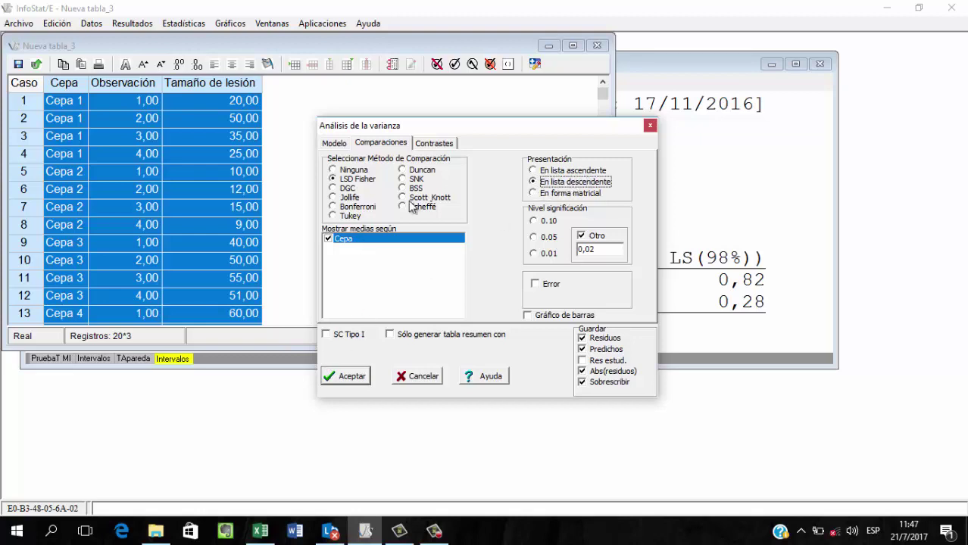
{"action": "left_click", "coordinate": [352, 377]}
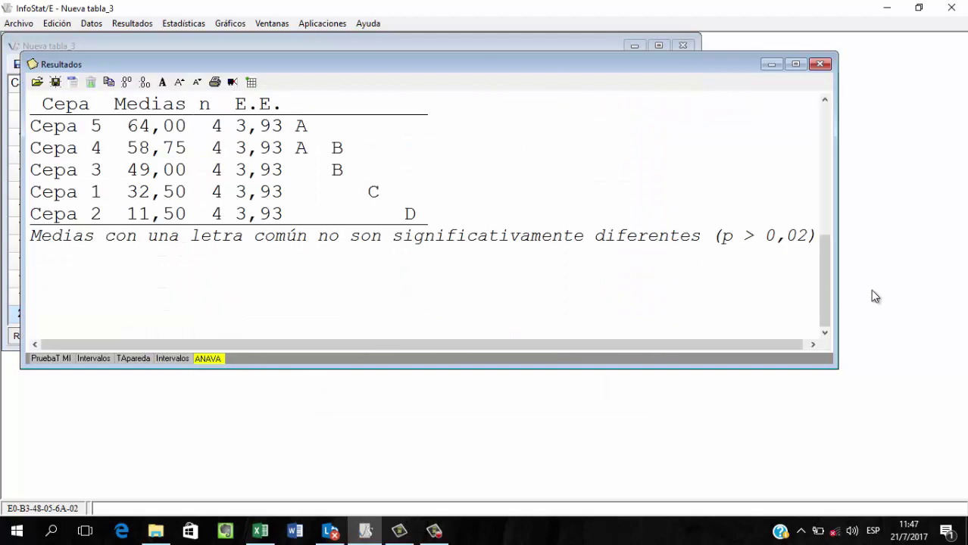
Examine the analysis of variance results, highlighting the F value for Cepa and the coefficient of variation (CV)
{"action": "left_click_drag", "start_coordinate": [829, 281], "coordinate": [819, 173]}
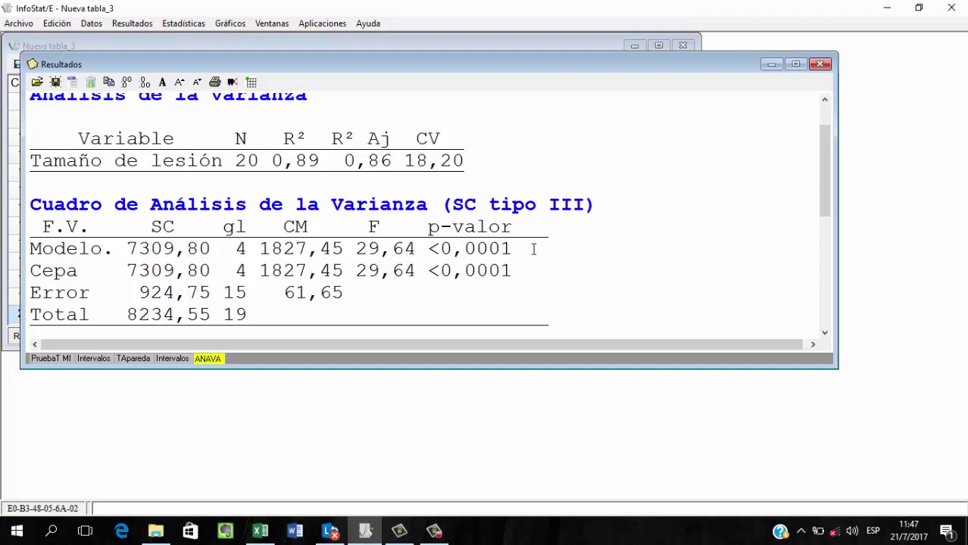
{"action": "left_click_drag", "start_coordinate": [428, 271], "coordinate": [352, 279]}
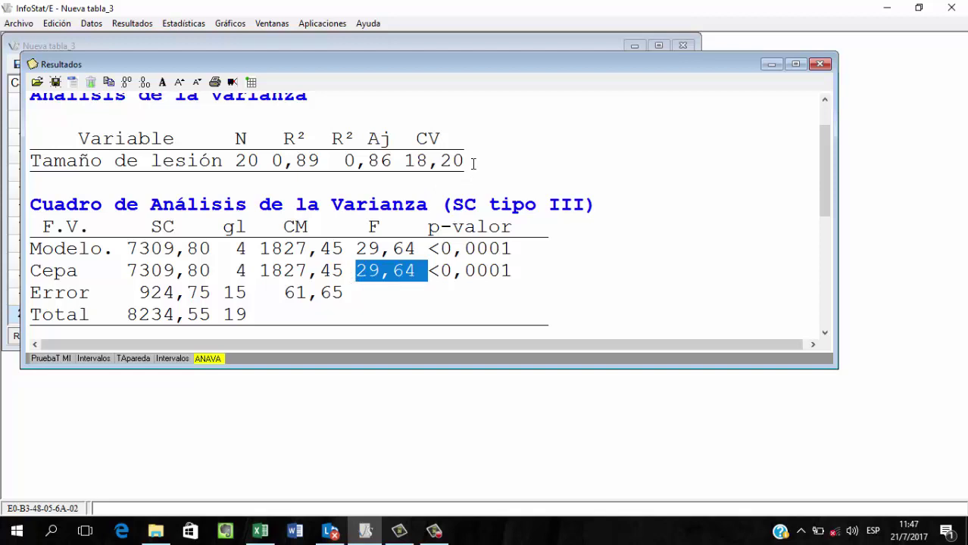
{"action": "left_click_drag", "start_coordinate": [472, 164], "coordinate": [415, 163]}
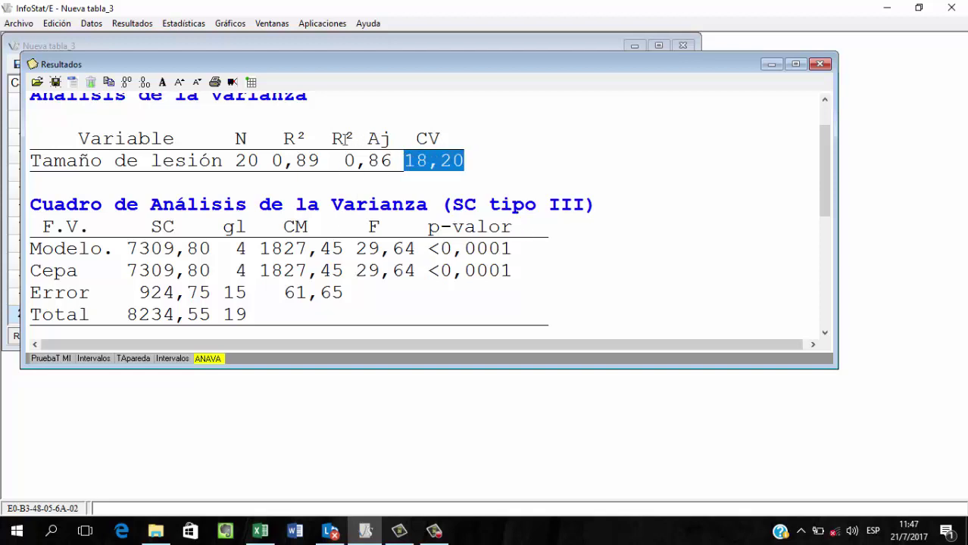
Examine the LSD Fisher results, highlighting the DMS value and the Cepa 5 and Cepa 4 rows of the means table
{"action": "left_click_drag", "start_coordinate": [824, 165], "coordinate": [824, 237]}
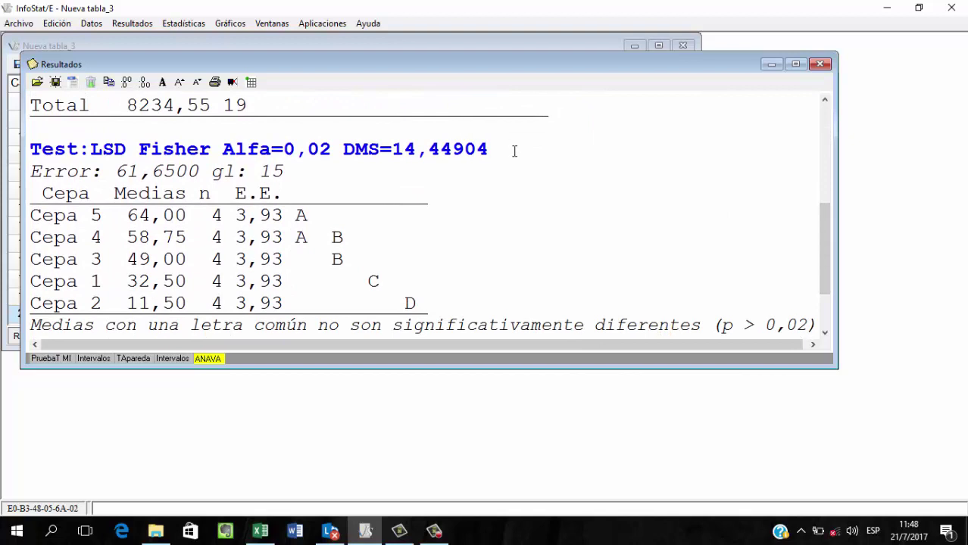
{"action": "left_click_drag", "start_coordinate": [489, 152], "coordinate": [394, 160]}
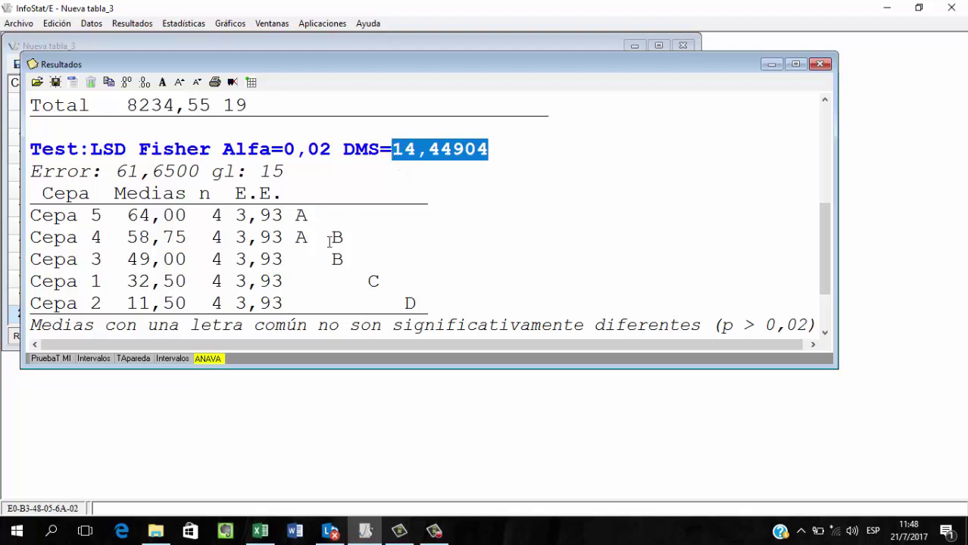
{"action": "left_click_drag", "start_coordinate": [823, 242], "coordinate": [828, 256]}
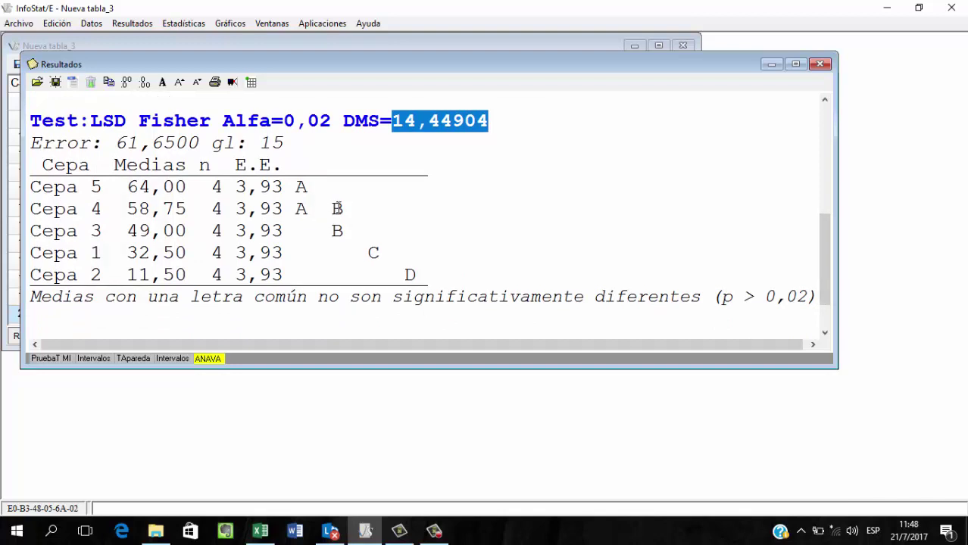
{"action": "left_click_drag", "start_coordinate": [353, 209], "coordinate": [1, 186]}
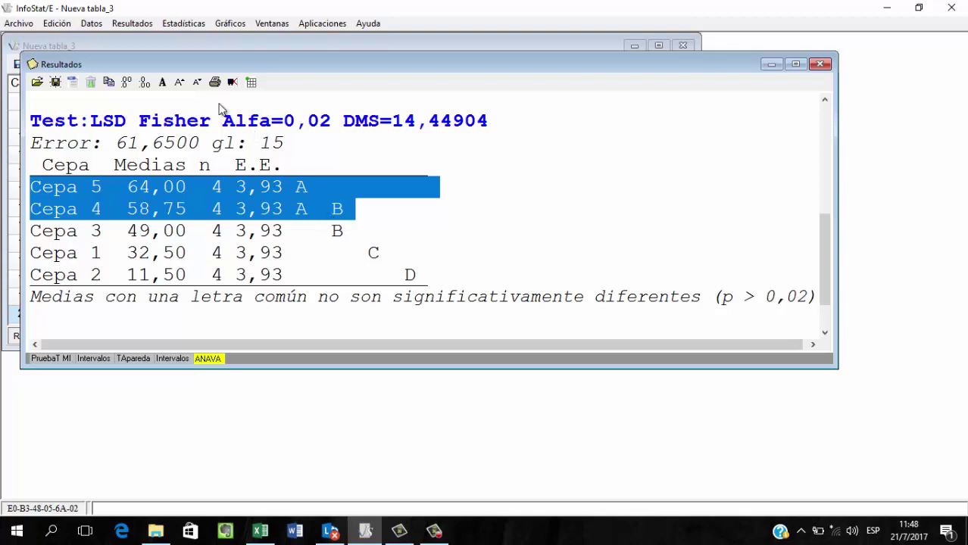
Run a modified Shapiro-Wilks normality test on RDUO_Tamaño de lesión, replacing Tamaño de lesión as the tested variable
{"action": "left_click", "coordinate": [182, 23]}
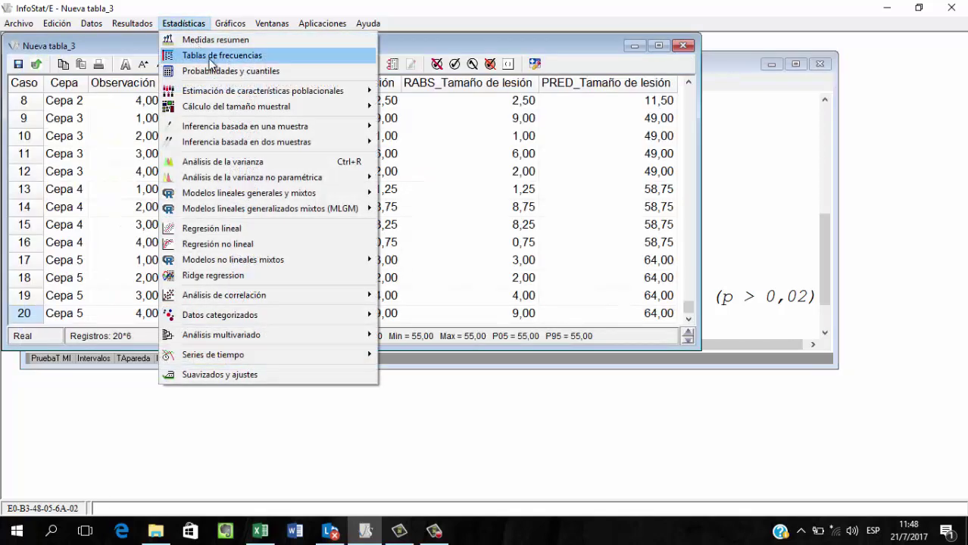
{"action": "mouse_move", "coordinate": [256, 129]}
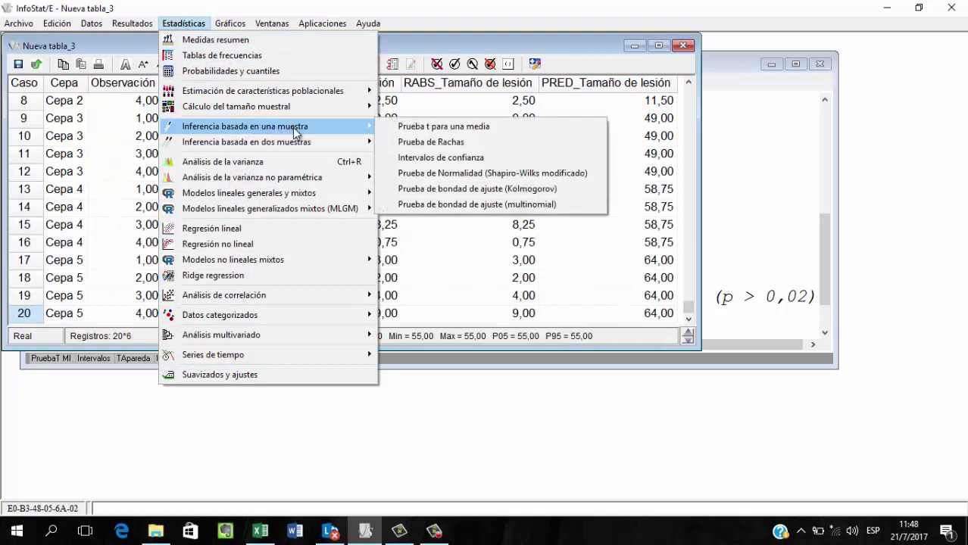
{"action": "left_click", "coordinate": [509, 176]}
{"action": "left_click", "coordinate": [553, 138]}
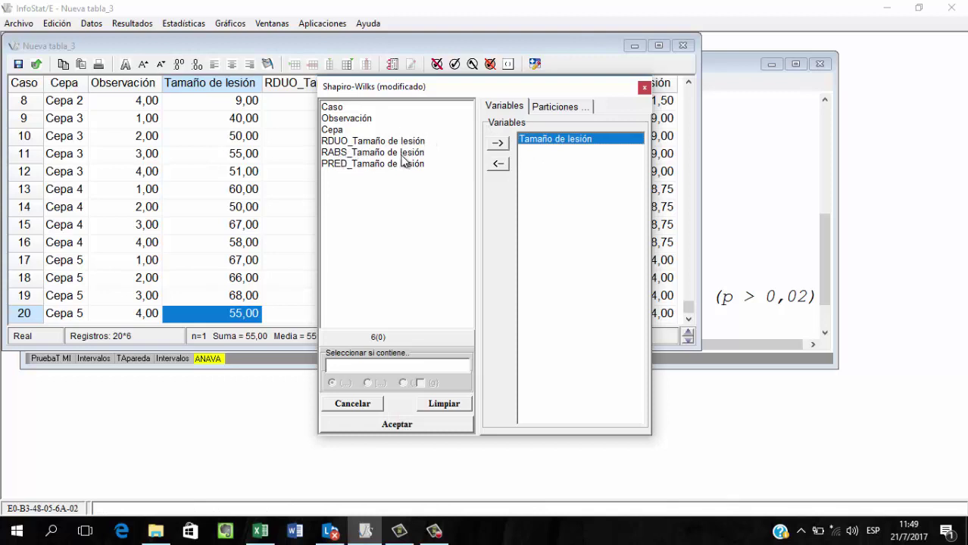
{"action": "left_click", "coordinate": [499, 164]}
{"action": "left_click", "coordinate": [364, 142]}
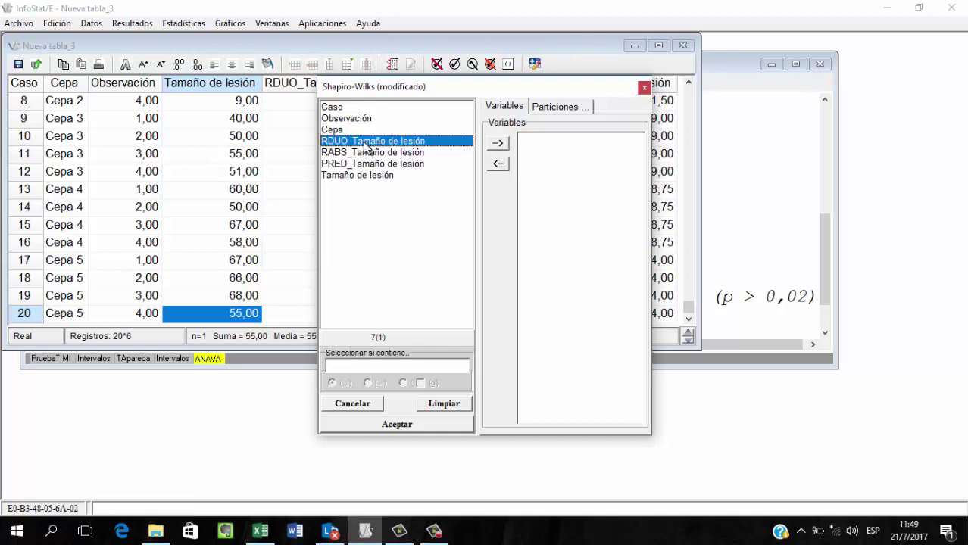
{"action": "left_click", "coordinate": [499, 144]}
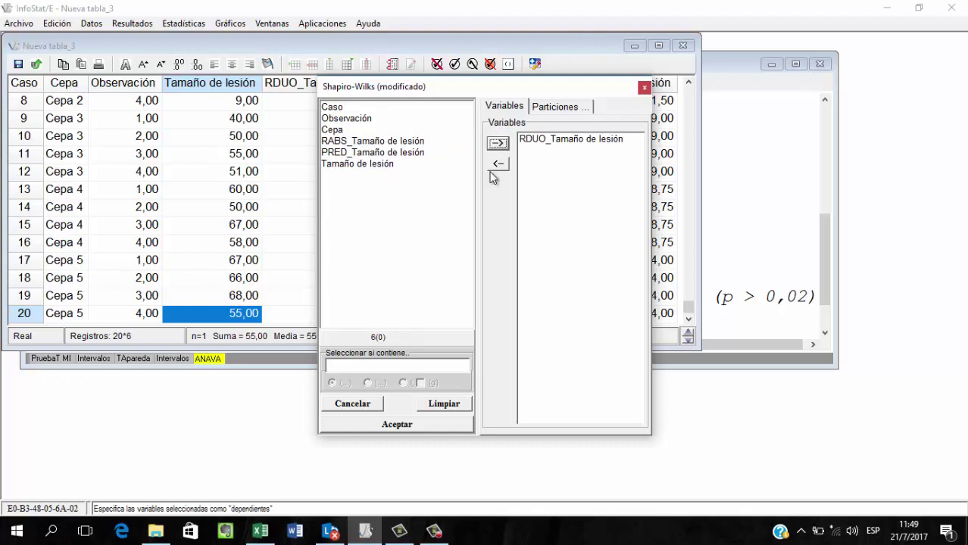
{"action": "left_click", "coordinate": [415, 426]}
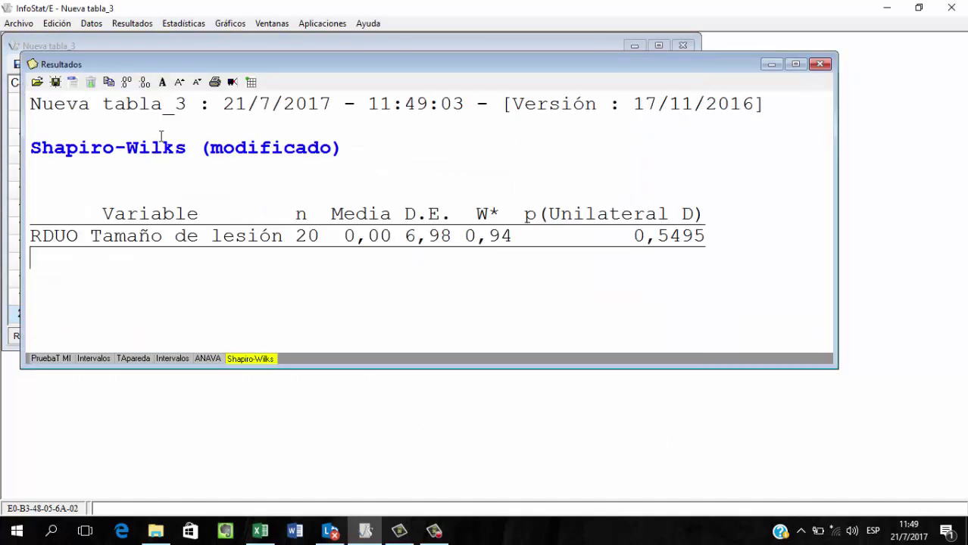
Enlarge the text of the Shapiro-Wilks results and highlight the p(Unilateral D) value of the residuals to examine it
{"action": "left_click", "coordinate": [180, 82]}
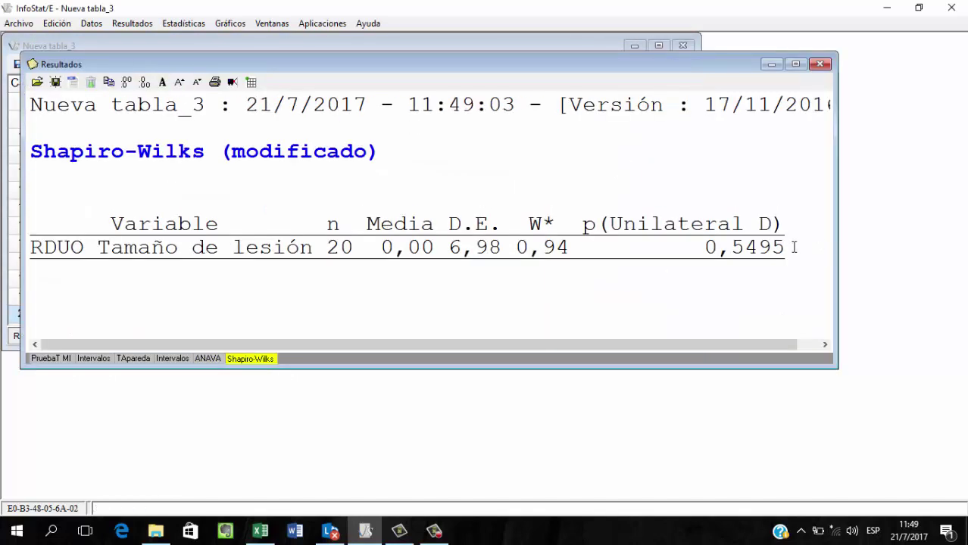
{"action": "left_click_drag", "start_coordinate": [788, 247], "coordinate": [697, 253]}
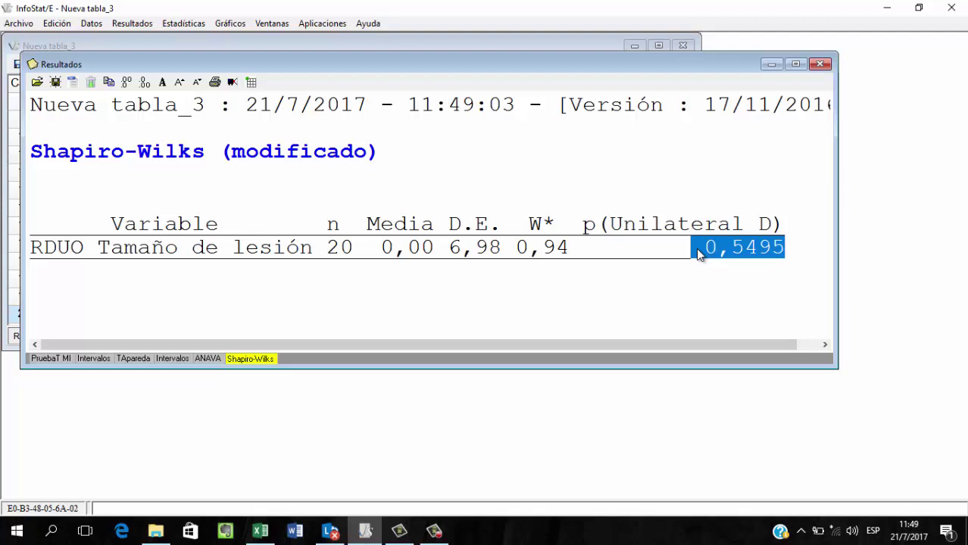
{"action": "left_click", "coordinate": [696, 248]}
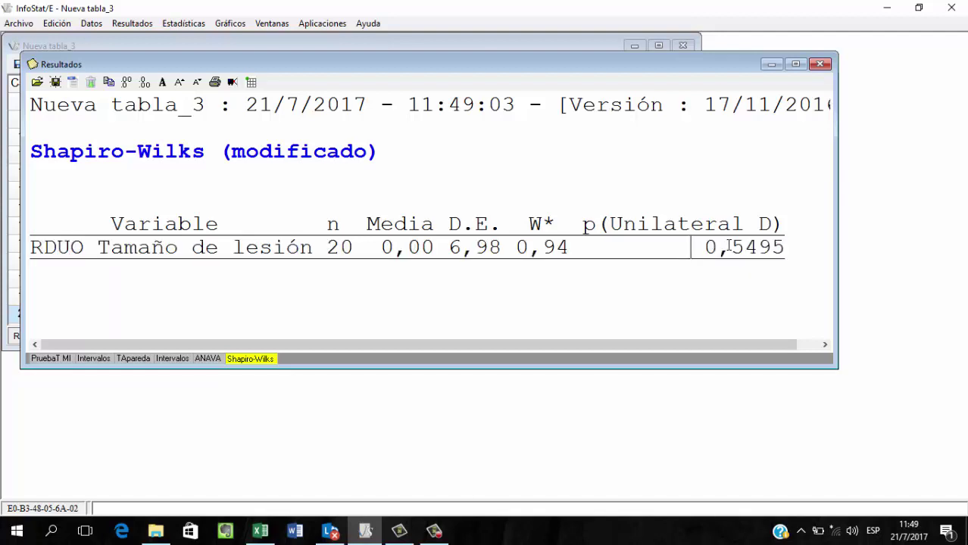
{"action": "left_click_drag", "start_coordinate": [791, 247], "coordinate": [706, 256]}
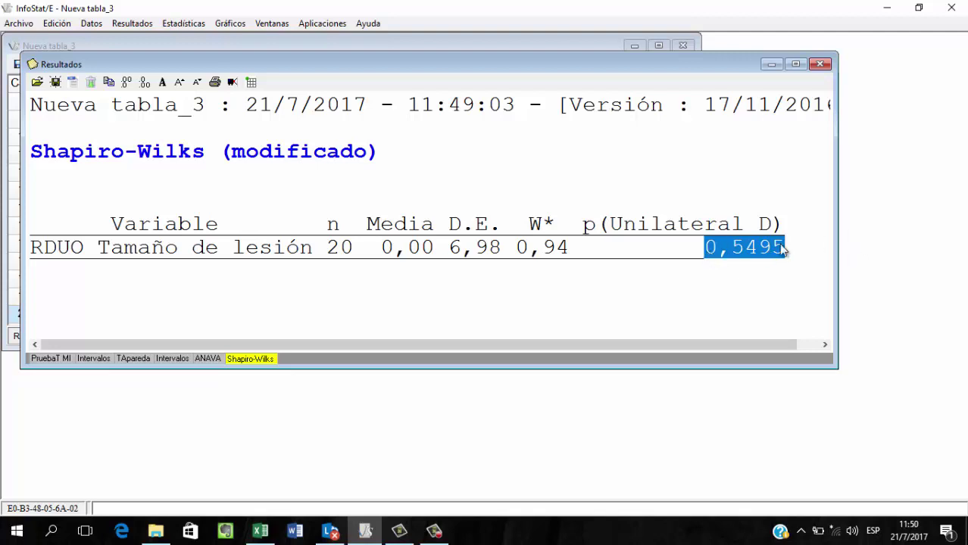
{"action": "left_click_drag", "start_coordinate": [788, 247], "coordinate": [700, 249]}
{"action": "left_click", "coordinate": [788, 252]}
{"action": "left_click_drag", "start_coordinate": [781, 253], "coordinate": [683, 252]}
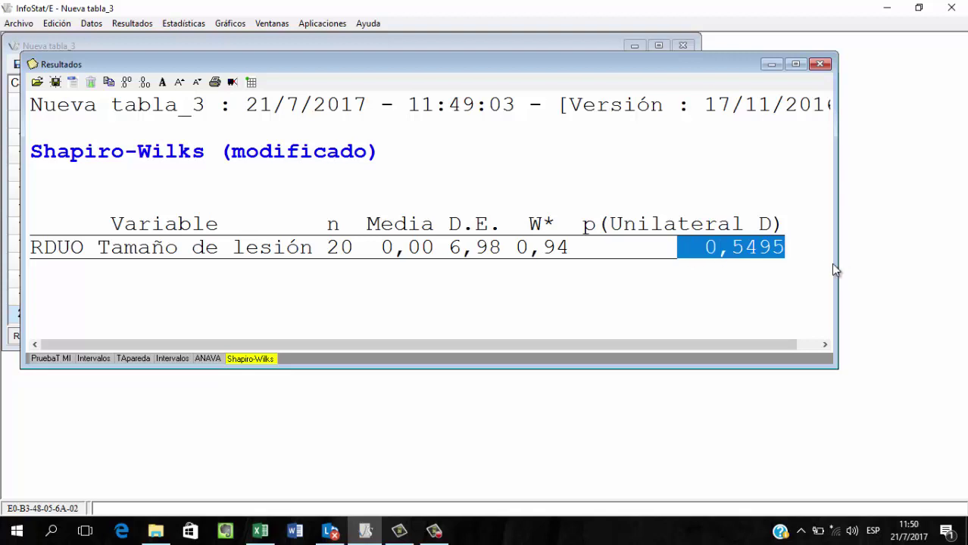
Set up an analysis of variance with RABS_Tamaño de lesión as the dependent variable in place of RDUO_Tamaño de lesión
{"action": "left_click", "coordinate": [188, 23]}
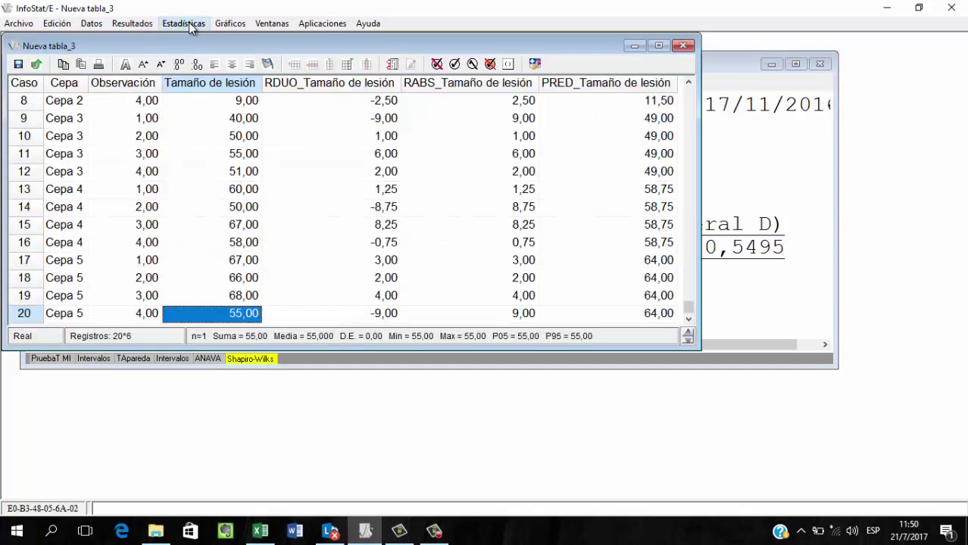
{"action": "left_click", "coordinate": [188, 23]}
{"action": "left_click", "coordinate": [265, 164]}
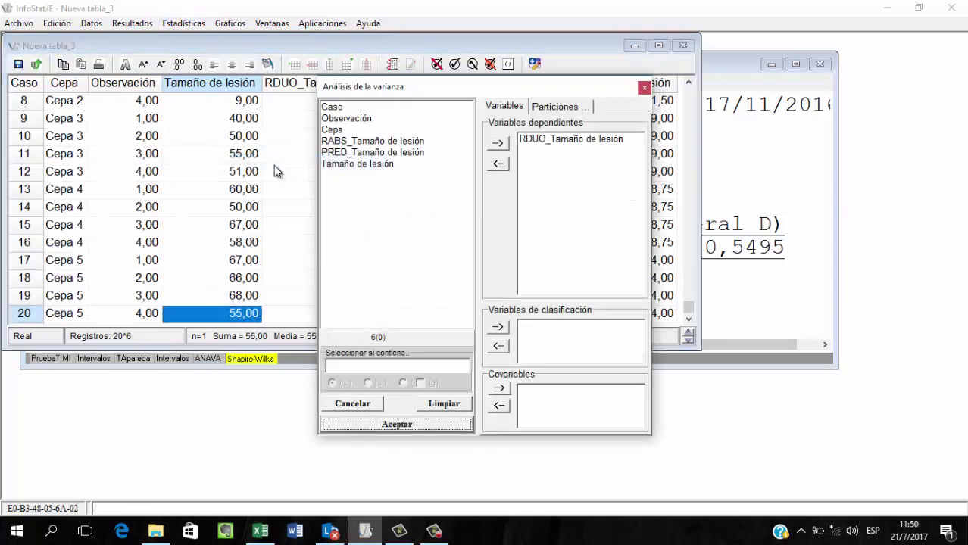
{"action": "left_click", "coordinate": [549, 144]}
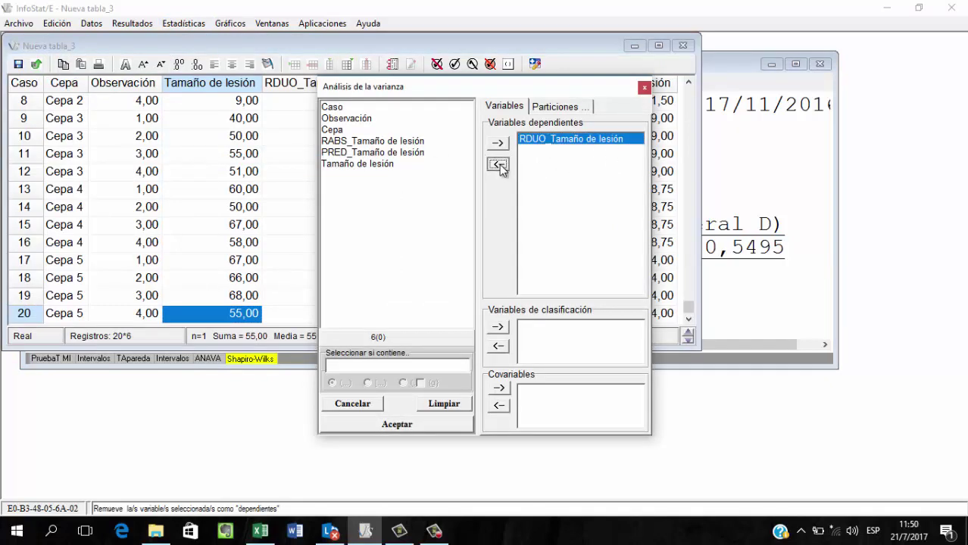
{"action": "left_click", "coordinate": [497, 164]}
{"action": "left_click", "coordinate": [386, 141]}
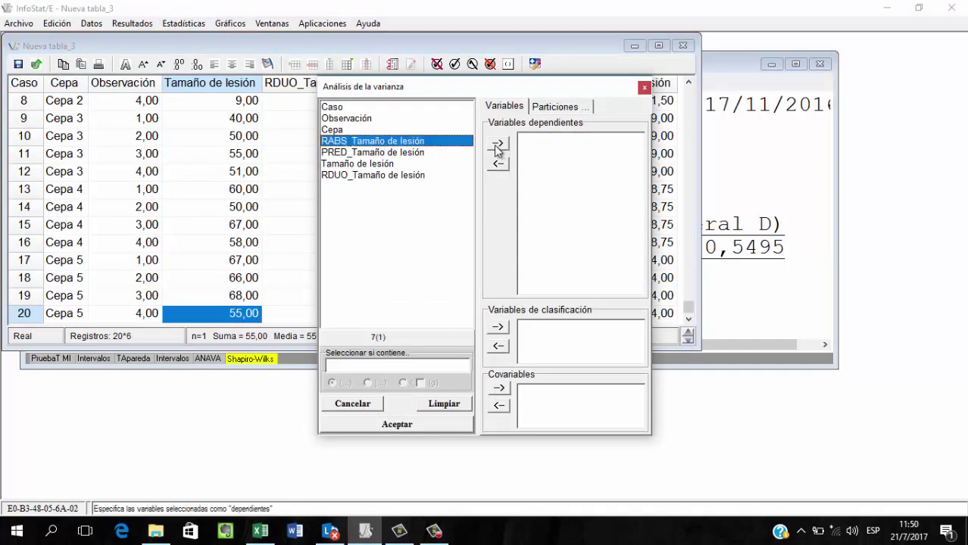
{"action": "left_click", "coordinate": [498, 144]}
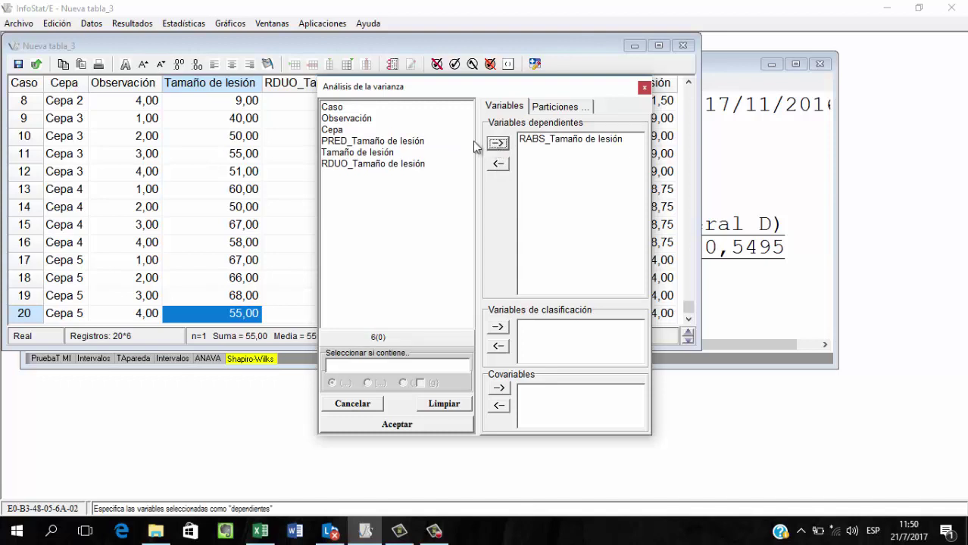
Run the analysis of variance with Cepa as the classification variable and highlight the p-valor for Cepa
{"action": "left_click", "coordinate": [339, 130]}
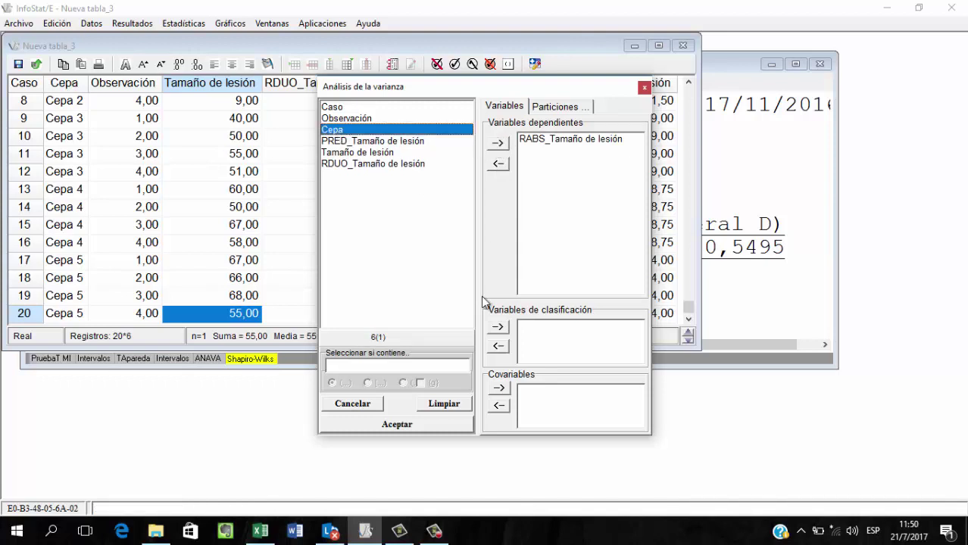
{"action": "left_click", "coordinate": [497, 326]}
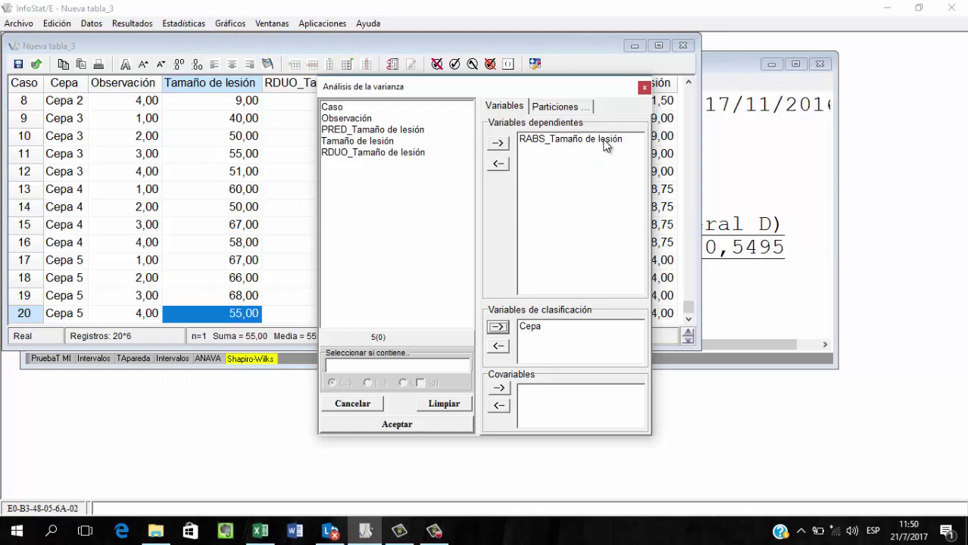
{"action": "left_click", "coordinate": [402, 426]}
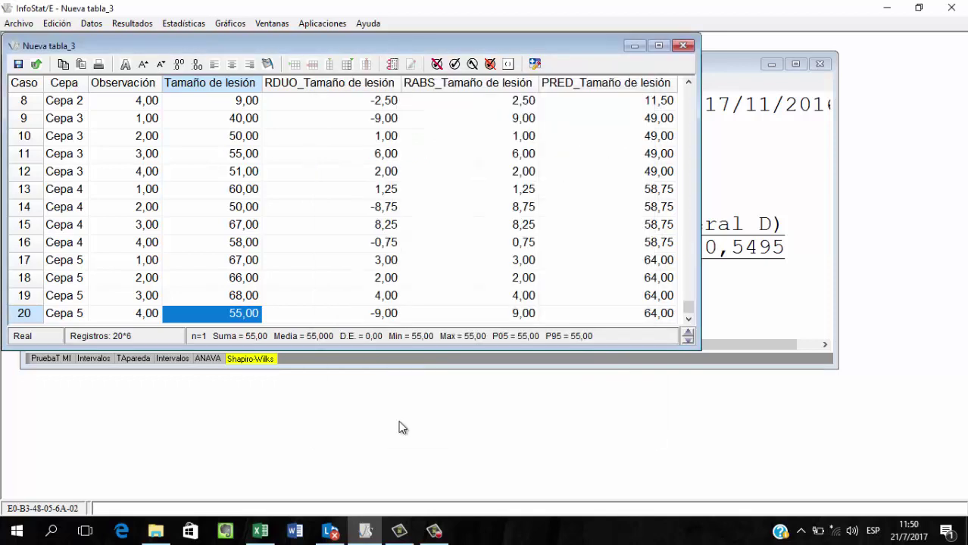
{"action": "left_click", "coordinate": [349, 379]}
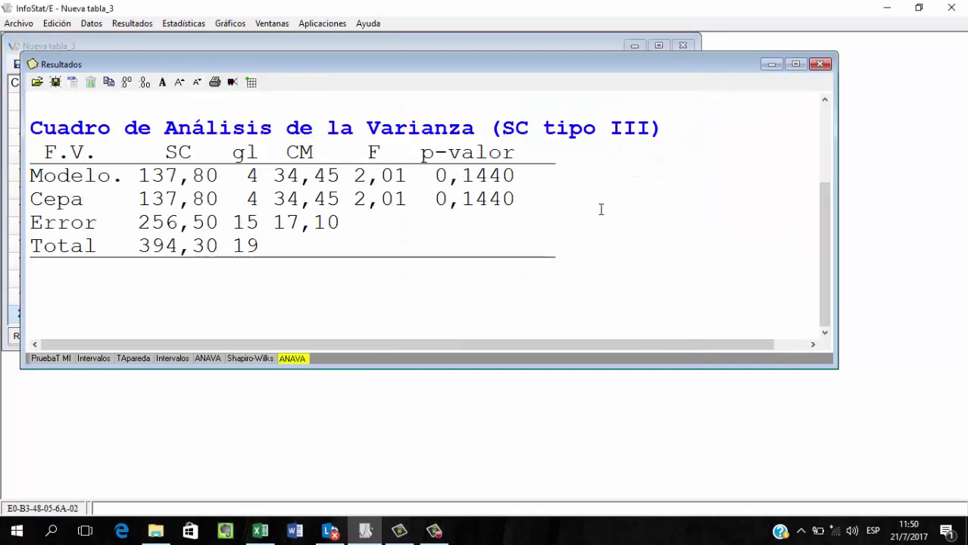
{"action": "left_click_drag", "start_coordinate": [530, 199], "coordinate": [423, 201]}
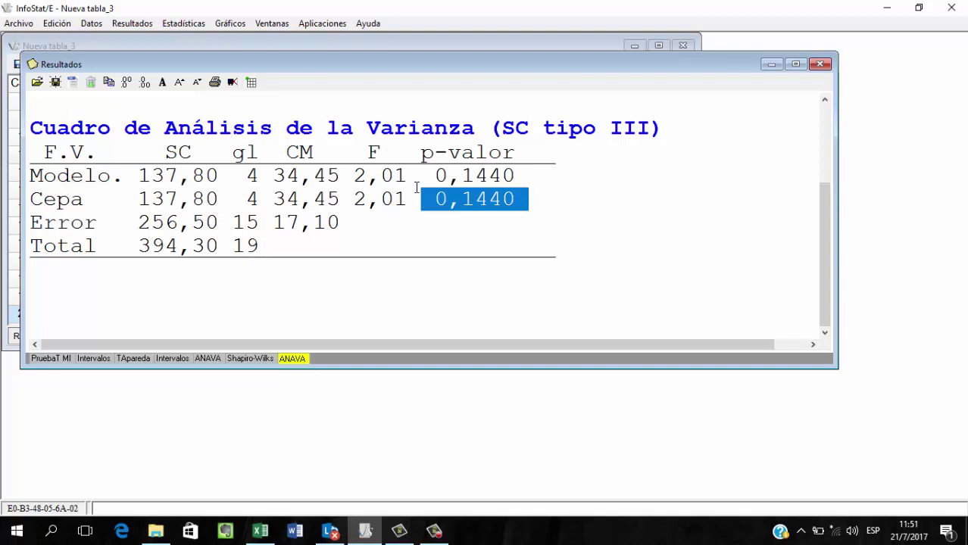
Create a scatter plot with RDUO_Tamaño de lesión on the Y axis and PRED_Tamaño de lesión on the X axis
{"action": "left_click", "coordinate": [230, 24]}
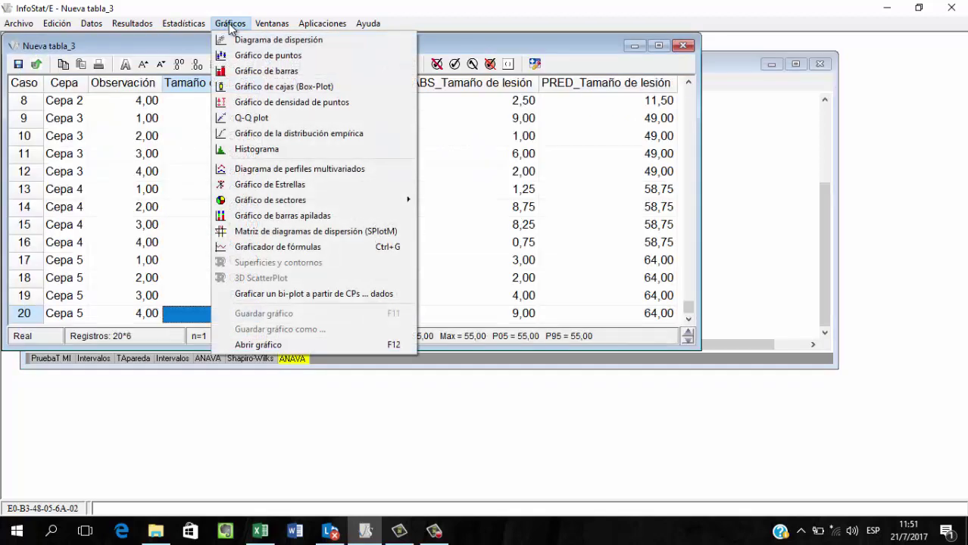
{"action": "left_click", "coordinate": [265, 40]}
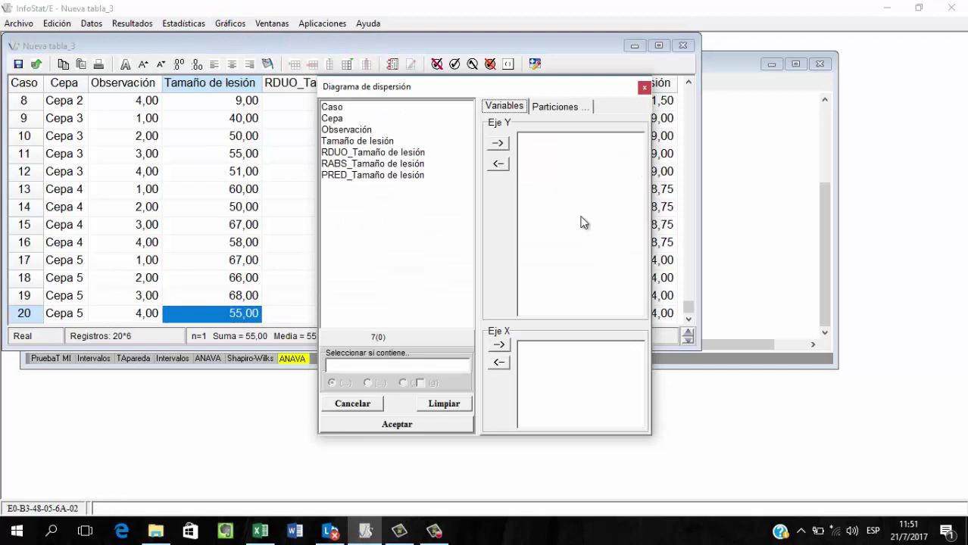
{"action": "left_click", "coordinate": [377, 152]}
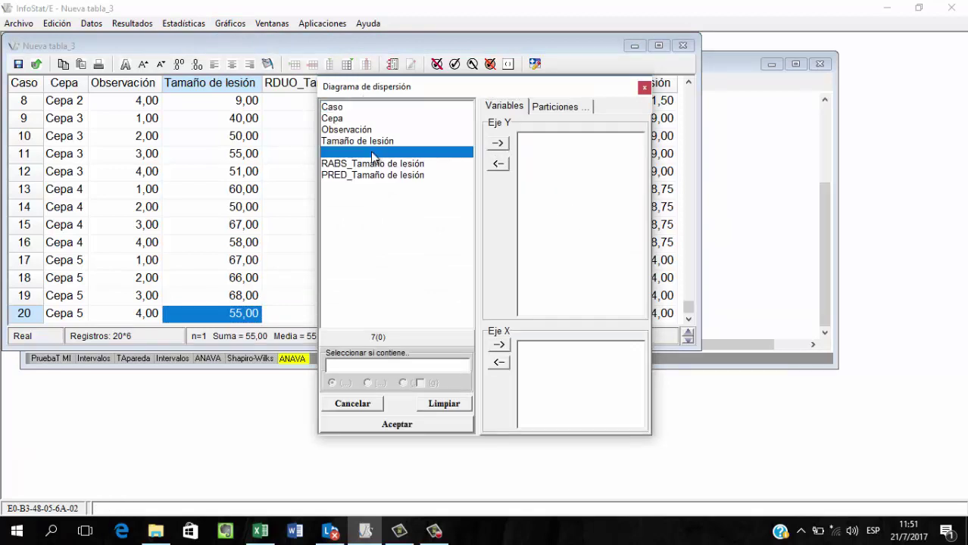
{"action": "left_click", "coordinate": [499, 145]}
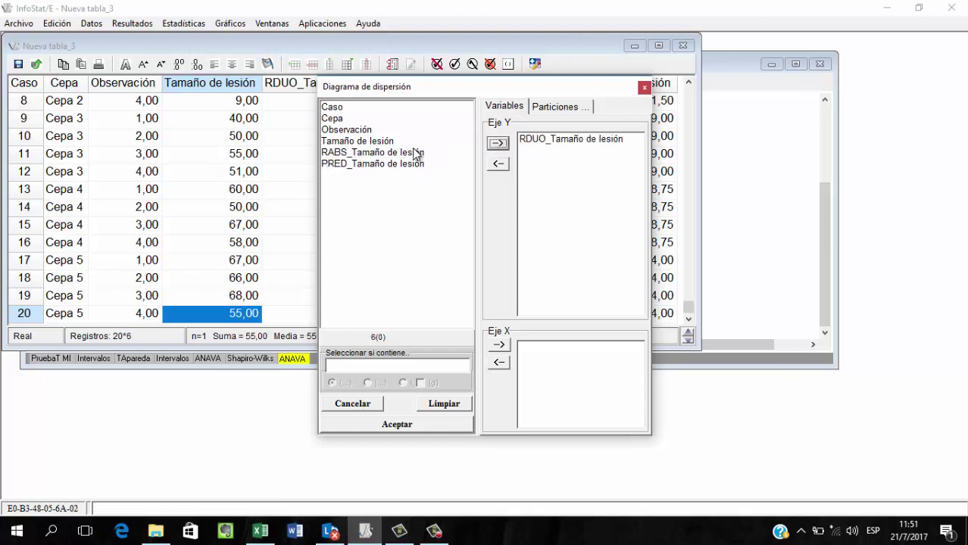
{"action": "left_click", "coordinate": [354, 165]}
{"action": "left_click", "coordinate": [498, 345]}
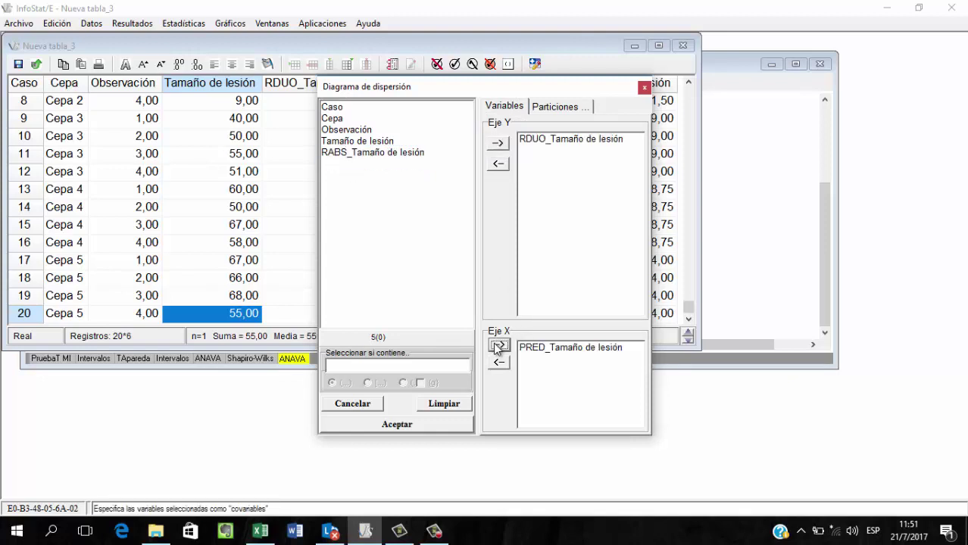
{"action": "left_click", "coordinate": [396, 424]}
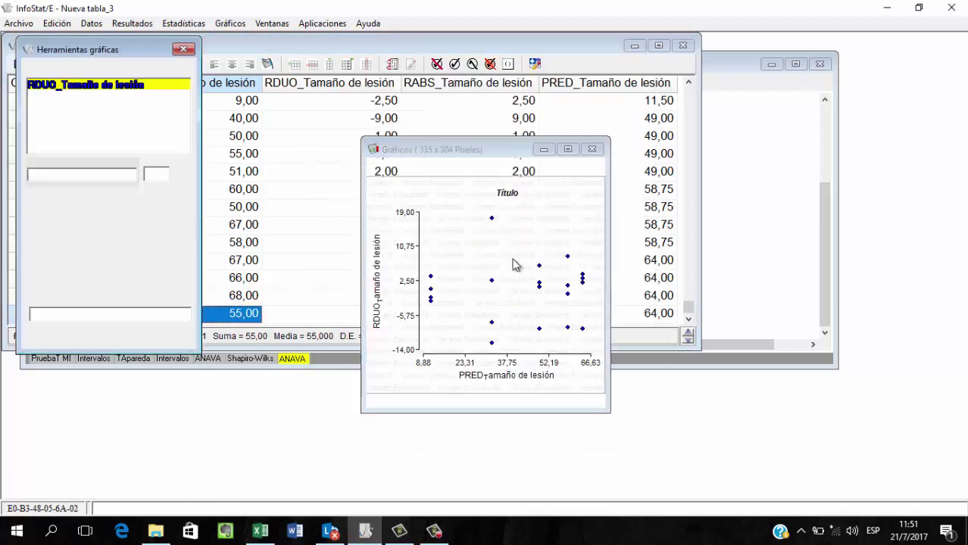
Set the scatter plot's point size to 15 and enlarge its text and window, with the graph at 504 x 408 pixels
{"action": "left_click", "coordinate": [176, 171]}
{"action": "left_click", "coordinate": [176, 170]}
{"action": "left_click", "coordinate": [176, 171]}
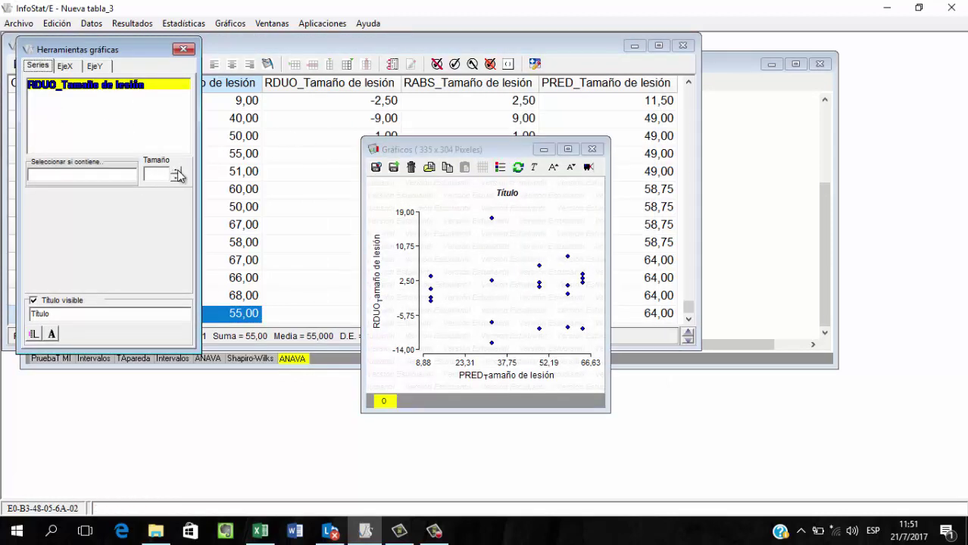
{"action": "left_click", "coordinate": [175, 171]}
{"action": "left_click", "coordinate": [176, 170]}
{"action": "left_click", "coordinate": [175, 170]}
{"action": "left_click", "coordinate": [176, 171]}
{"action": "left_click", "coordinate": [176, 170]}
{"action": "left_click", "coordinate": [175, 170]}
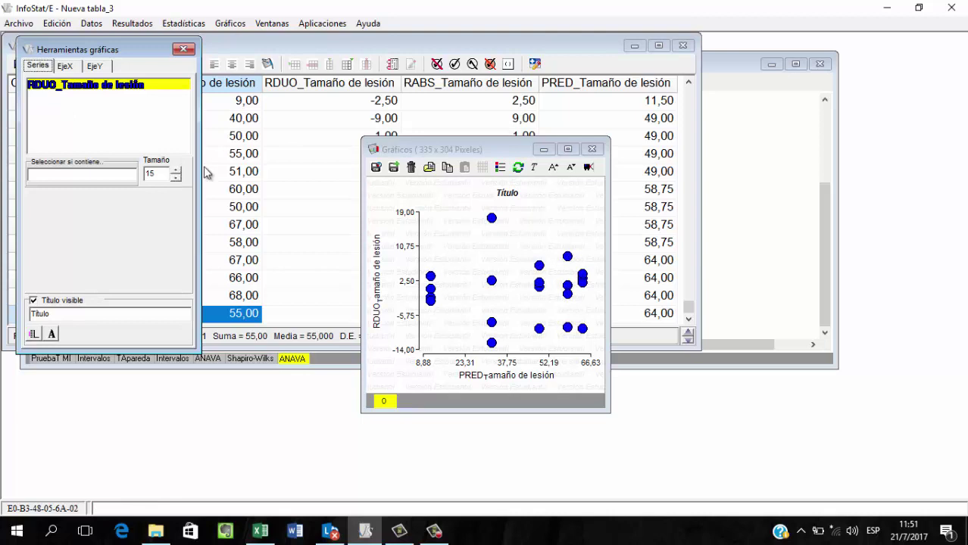
{"action": "left_click", "coordinate": [555, 168]}
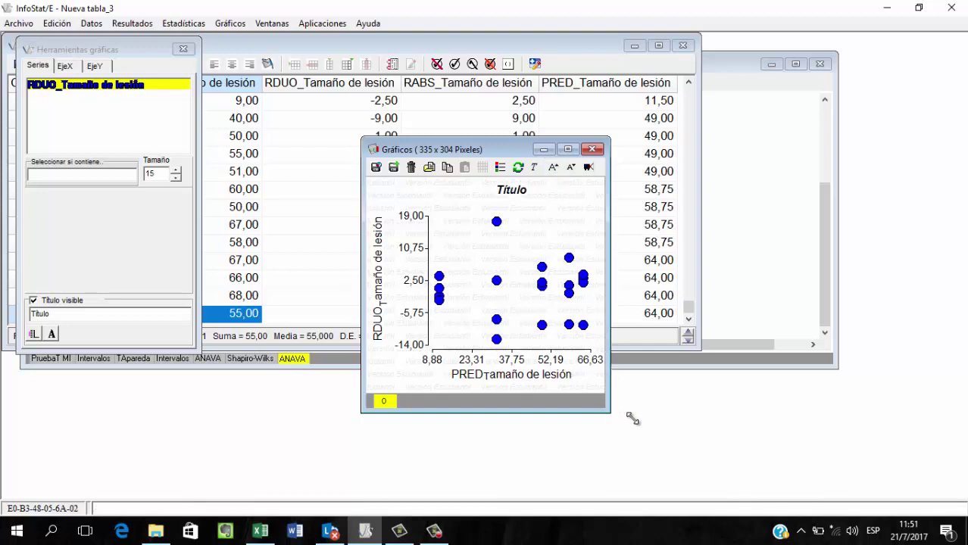
{"action": "left_click_drag", "start_coordinate": [632, 419], "coordinate": [729, 490]}
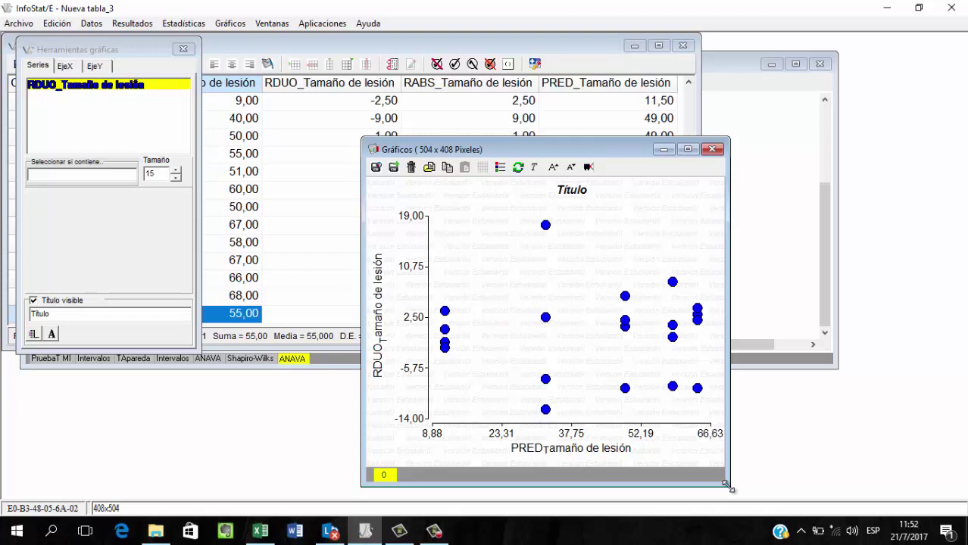
Review the first analysis of variance results for Tamaño de lesión and switch to the Excel workbook
{"action": "left_click", "coordinate": [779, 322]}
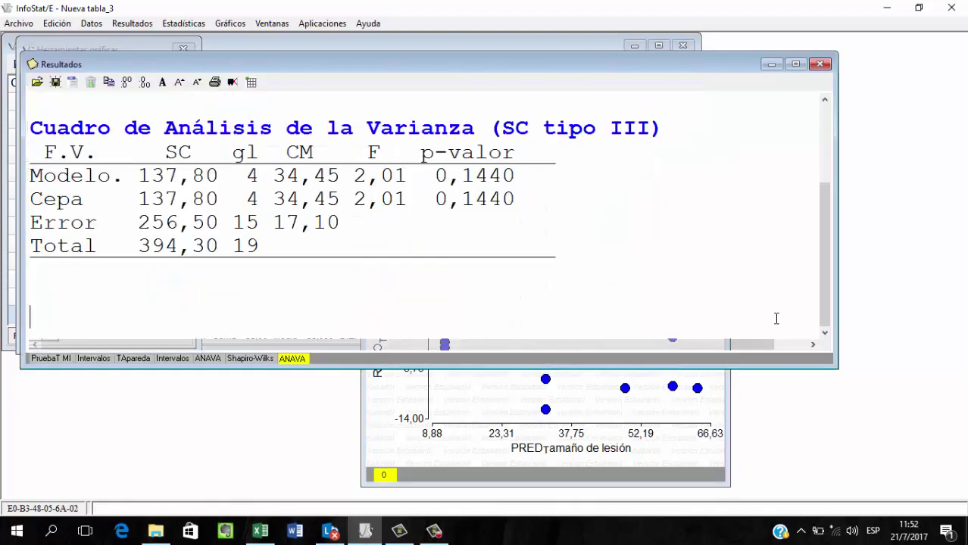
{"action": "left_click", "coordinate": [209, 359]}
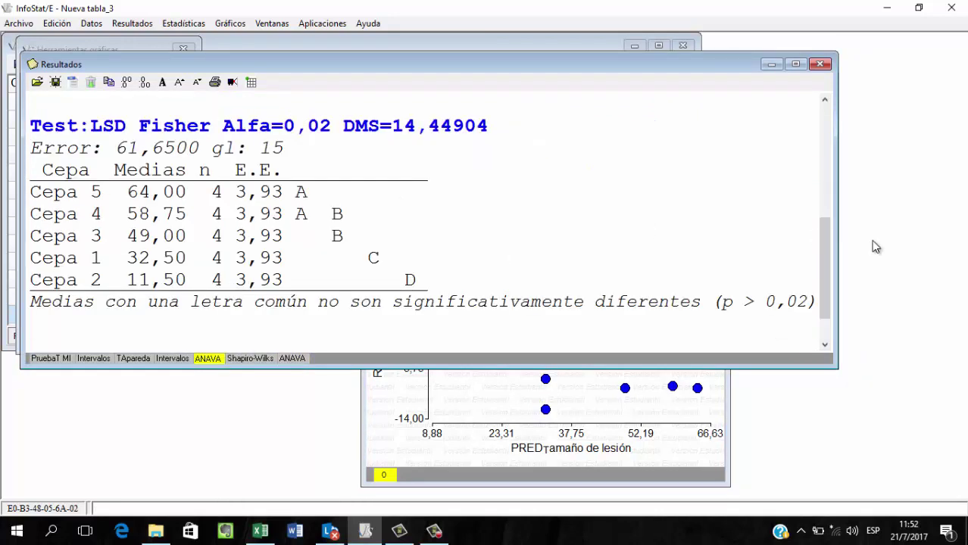
{"action": "left_click_drag", "start_coordinate": [827, 272], "coordinate": [831, 192]}
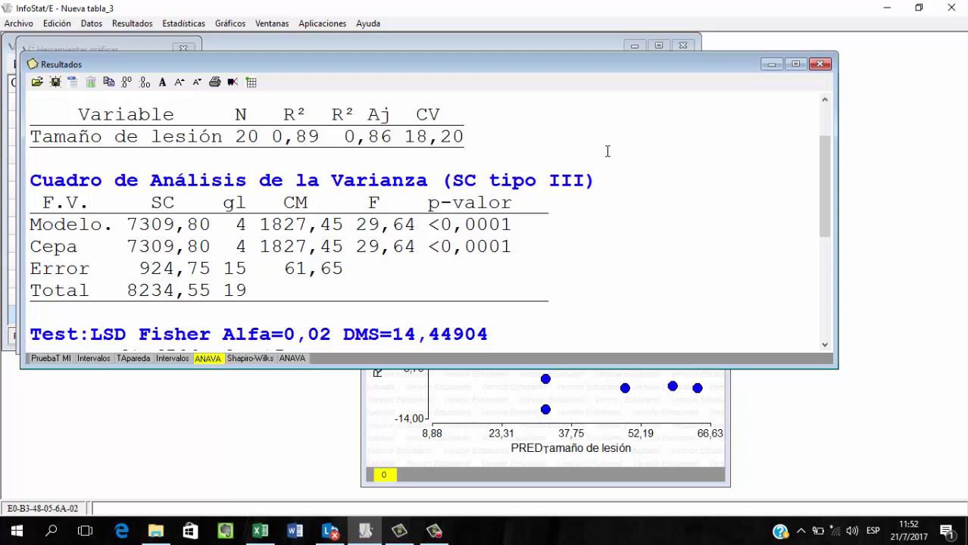
{"action": "key", "text": "alt+Tab"}
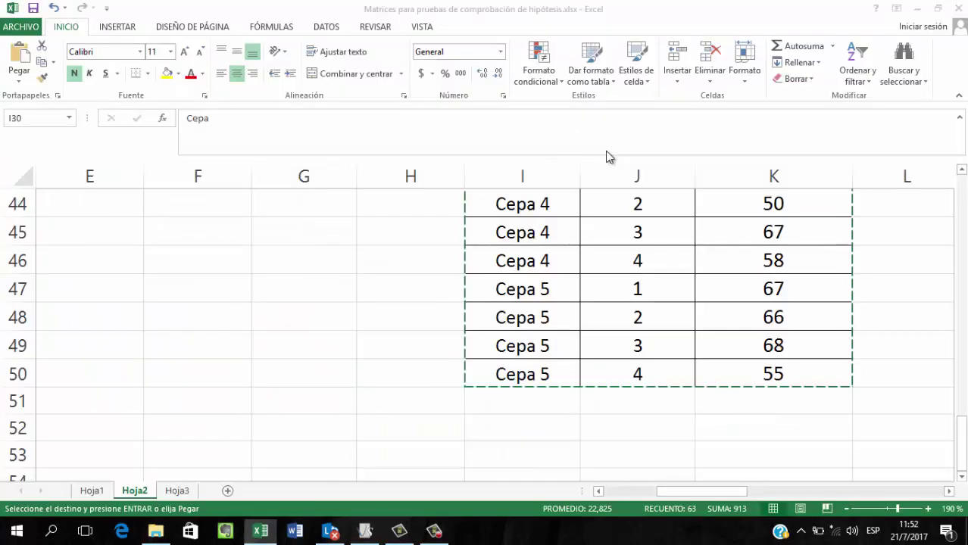
Go to the Tamaño de agricultores heading of the Matriz para tablas de contingencia on Hoja2
{"action": "key", "text": "Right"}
{"action": "key", "text": "Right"}
{"action": "key", "text": "Right"}
{"action": "key", "text": "Right"}
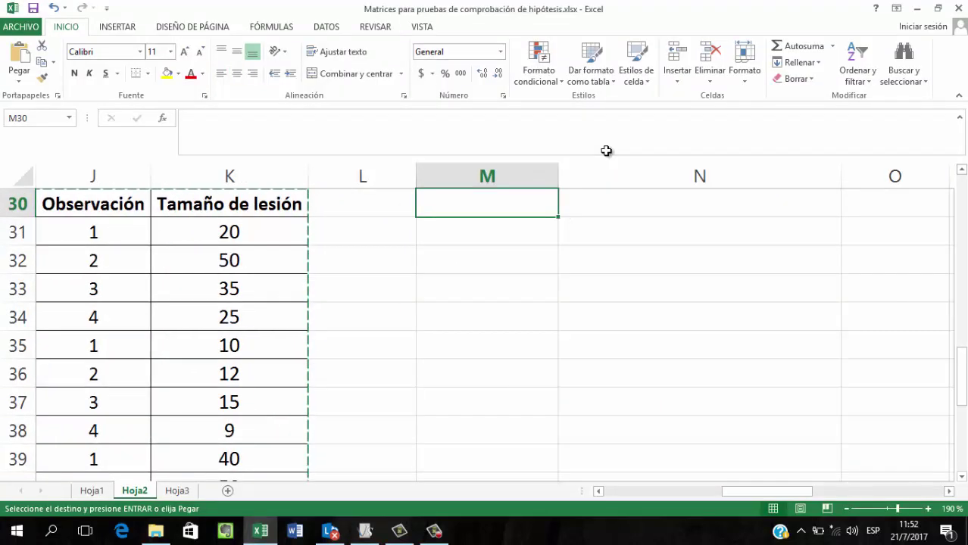
{"action": "key", "text": "Up"}
{"action": "key", "text": "Up"}
{"action": "key", "text": "Up"}
{"action": "key", "text": "Up"}
{"action": "key", "text": "Up"}
{"action": "key", "text": "Up"}
{"action": "key", "text": "Up"}
{"action": "key", "text": "Up"}
{"action": "key", "text": "Up"}
{"action": "key", "text": "Up"}
{"action": "key", "text": "Up"}
{"action": "key", "text": "Up"}
{"action": "key", "text": "Up"}
{"action": "key", "text": "Up"}
{"action": "key", "text": "Up"}
{"action": "key", "text": "Up"}
{"action": "key", "text": "Up"}
{"action": "key", "text": "Up"}
{"action": "key", "text": "Up"}
{"action": "key", "text": "Up"}
{"action": "key", "text": "Up"}
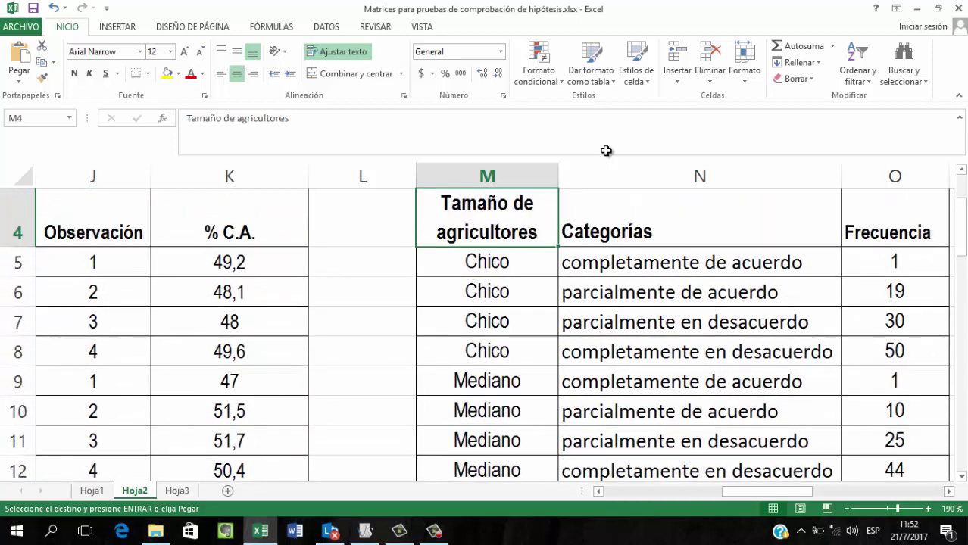
{"action": "key", "text": "Down"}
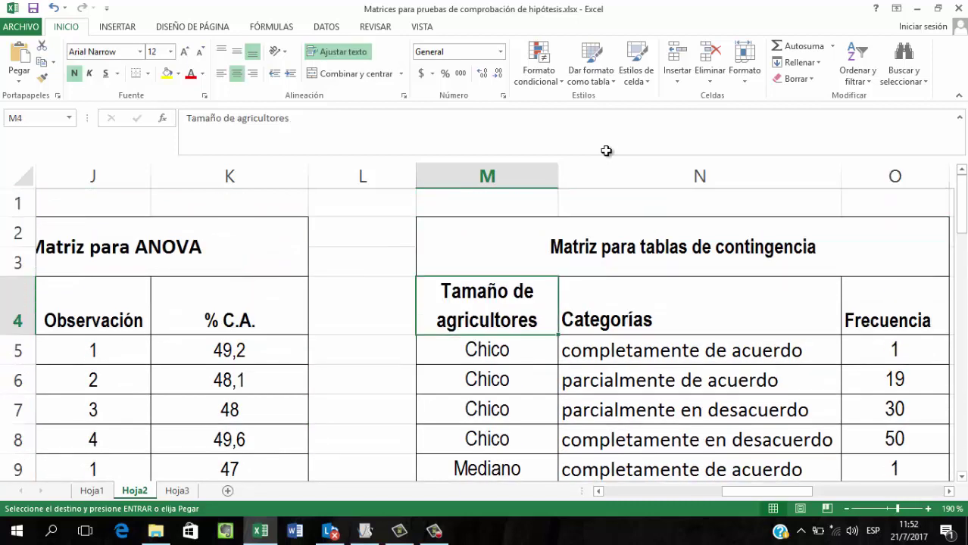
Highlight the contingency matrix from its headings down through the first Grande row to show its layout
{"action": "key", "text": "shift+Right"}
{"action": "key", "text": "shift+Right"}
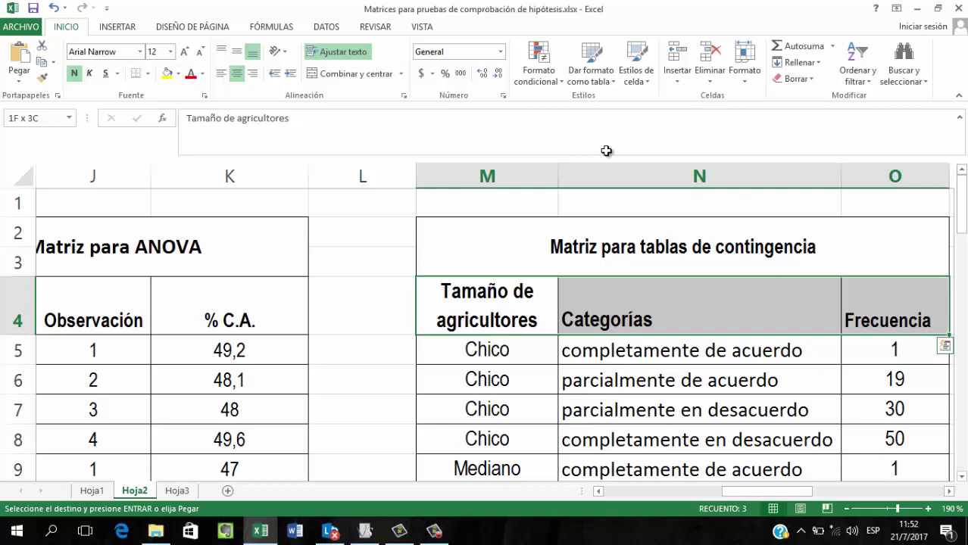
{"action": "key", "text": "shift+Down"}
{"action": "key", "text": "shift+Down"}
{"action": "key", "text": "shift+Down"}
{"action": "key", "text": "shift+Down"}
{"action": "key", "text": "shift+Down"}
{"action": "key", "text": "shift+Down"}
{"action": "key", "text": "shift+Down"}
{"action": "key", "text": "shift+Down"}
{"action": "key", "text": "shift+Down"}
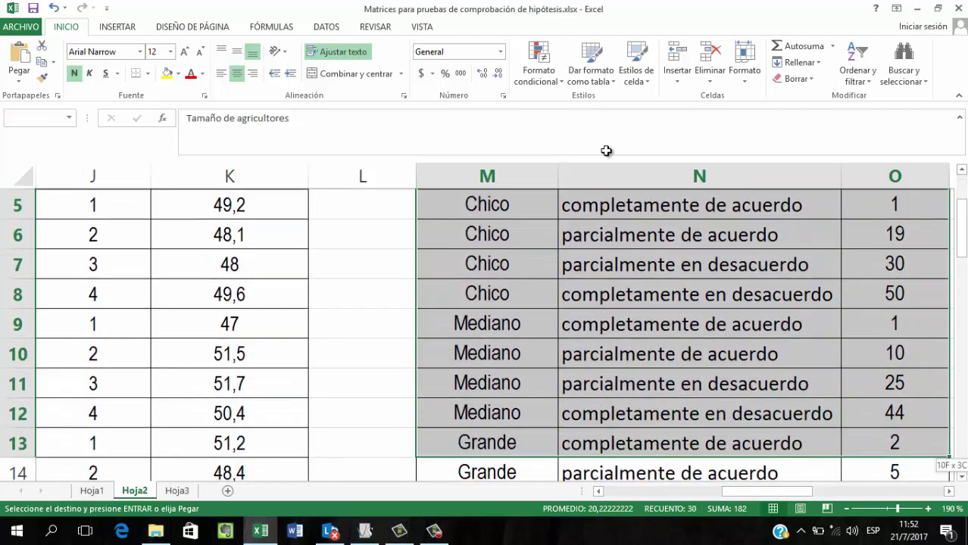
{"action": "key", "text": "Up"}
{"action": "key", "text": "Down"}
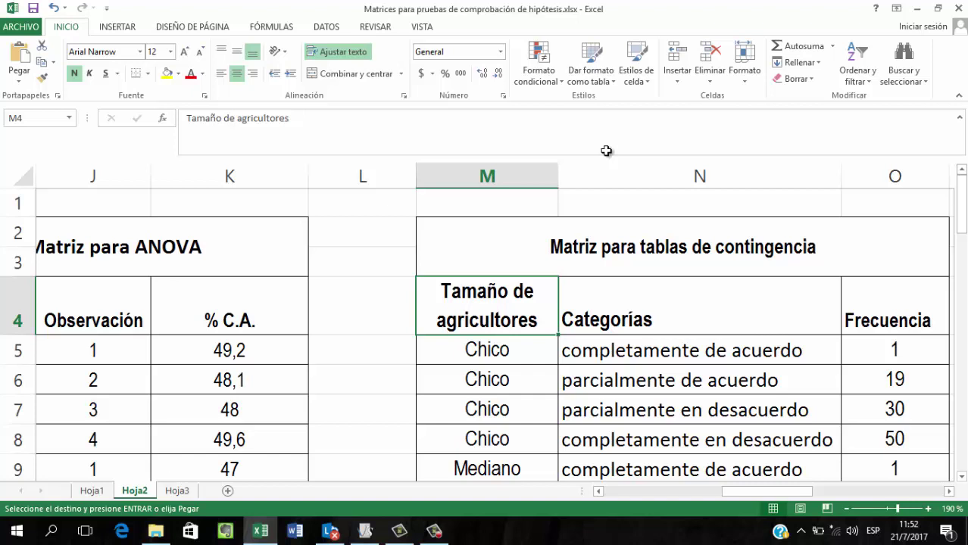
Examine the Tamaño de agricultores, Categorías and Frecuencia columns of the contingency matrix
{"action": "key", "text": "Down"}
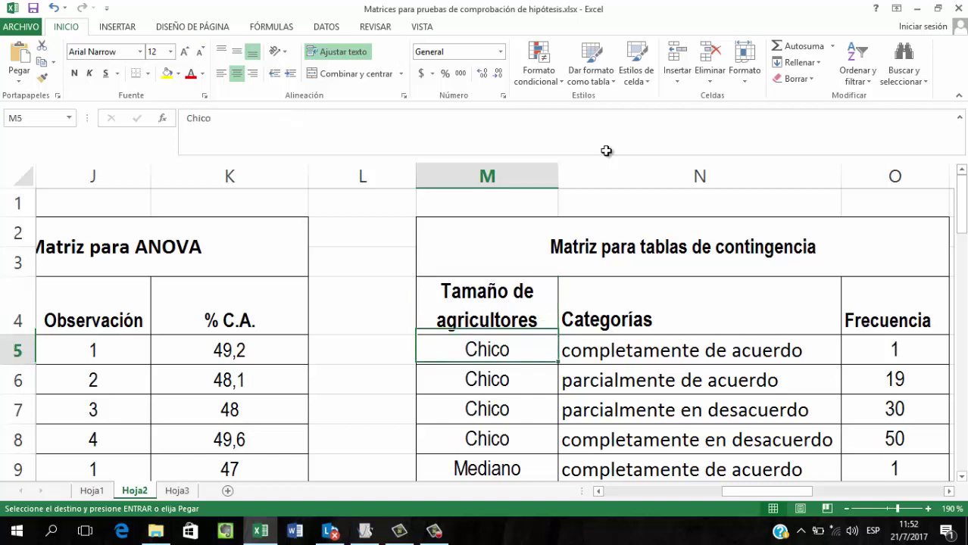
{"action": "key", "text": "Up"}
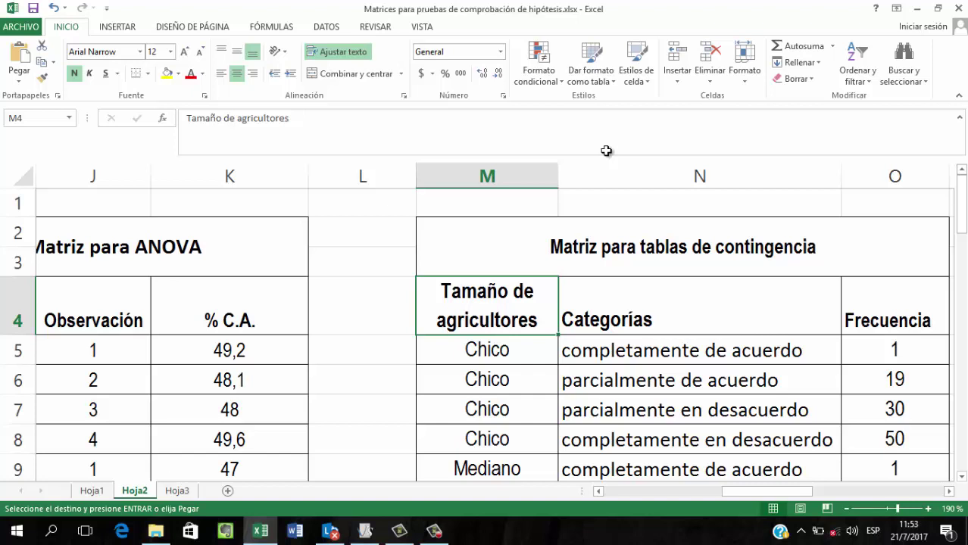
{"action": "key", "text": "Right"}
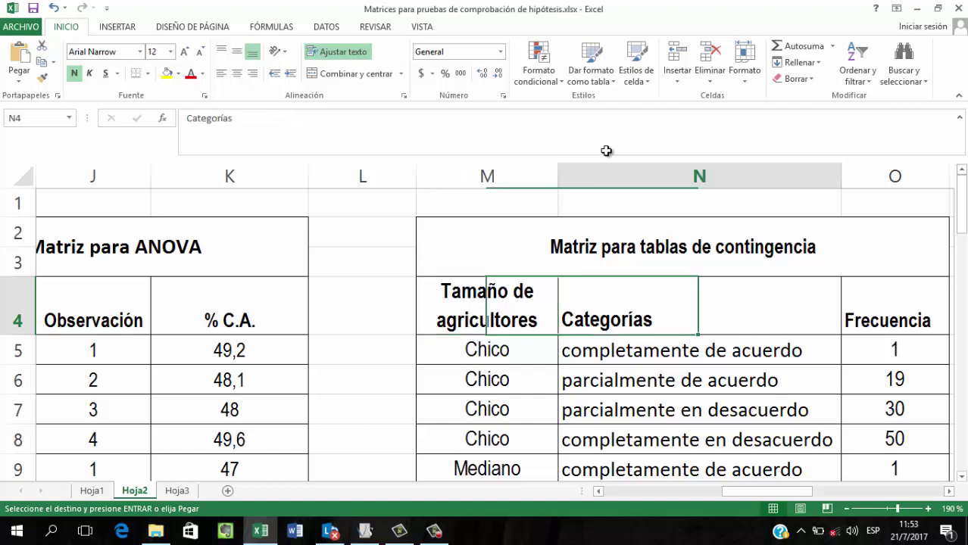
{"action": "key", "text": "Down"}
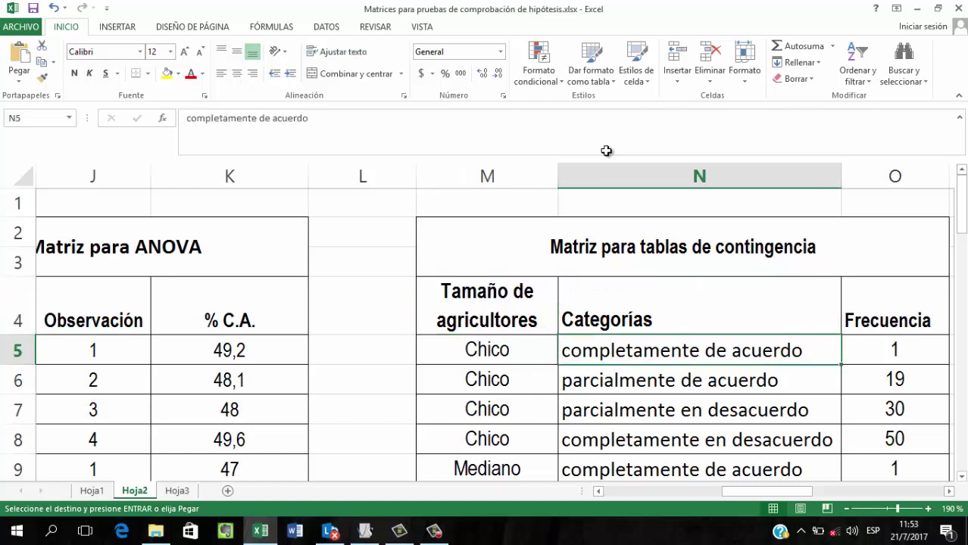
{"action": "key", "text": "Left"}
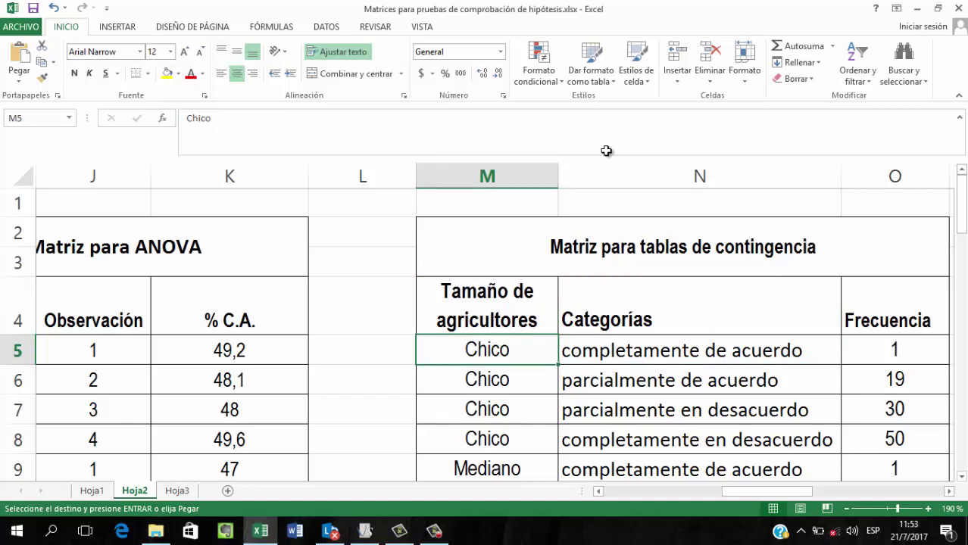
{"action": "key", "text": "Right"}
{"action": "key", "text": "Up"}
{"action": "key", "text": "Down"}
{"action": "key", "text": "Down"}
{"action": "key", "text": "Down"}
{"action": "key", "text": "Down"}
{"action": "key", "text": "Down"}
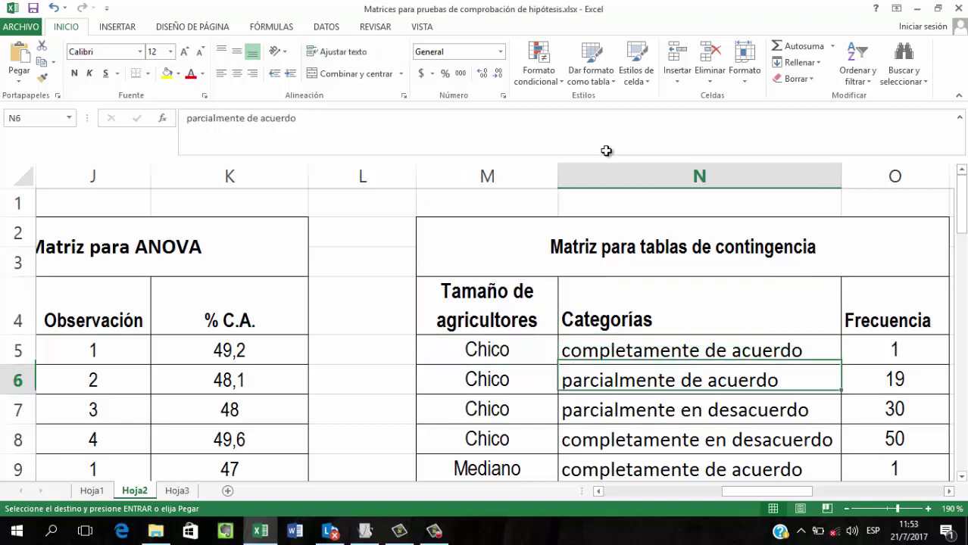
{"action": "key", "text": "Left"}
{"action": "key", "text": "Up"}
{"action": "key", "text": "Up"}
{"action": "key", "text": "Up"}
{"action": "key", "text": "Up"}
{"action": "key", "text": "Up"}
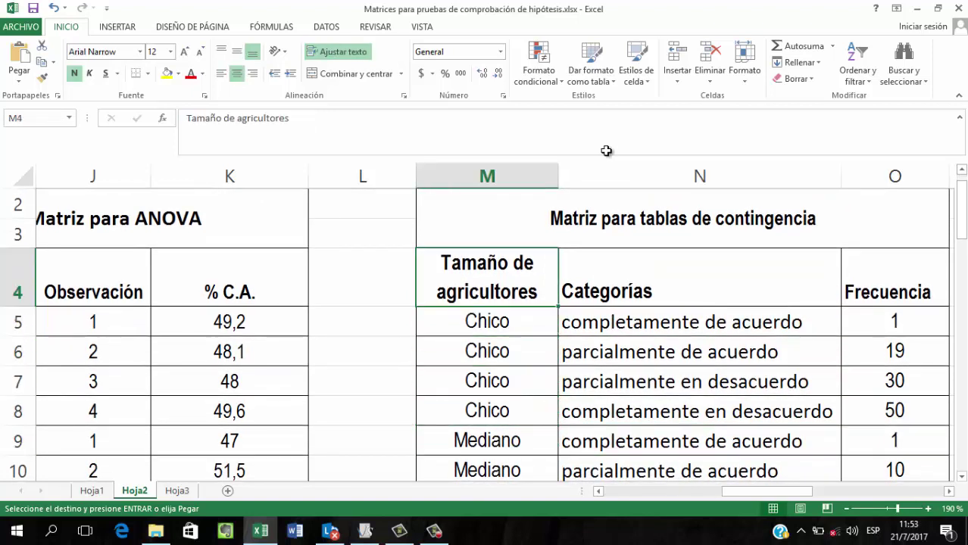
{"action": "key", "text": "Right"}
{"action": "key", "text": "Right"}
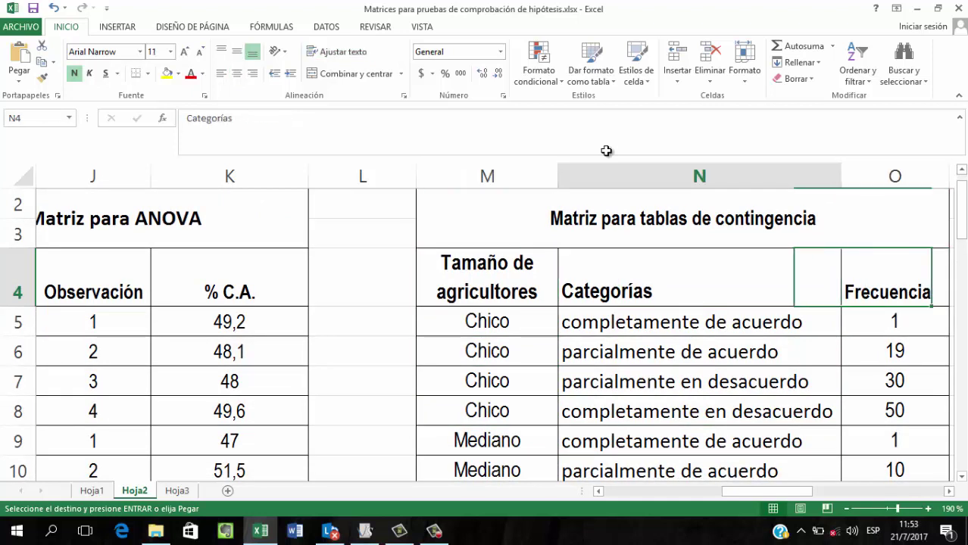
{"action": "key", "text": "Left"}
{"action": "key", "text": "Left"}
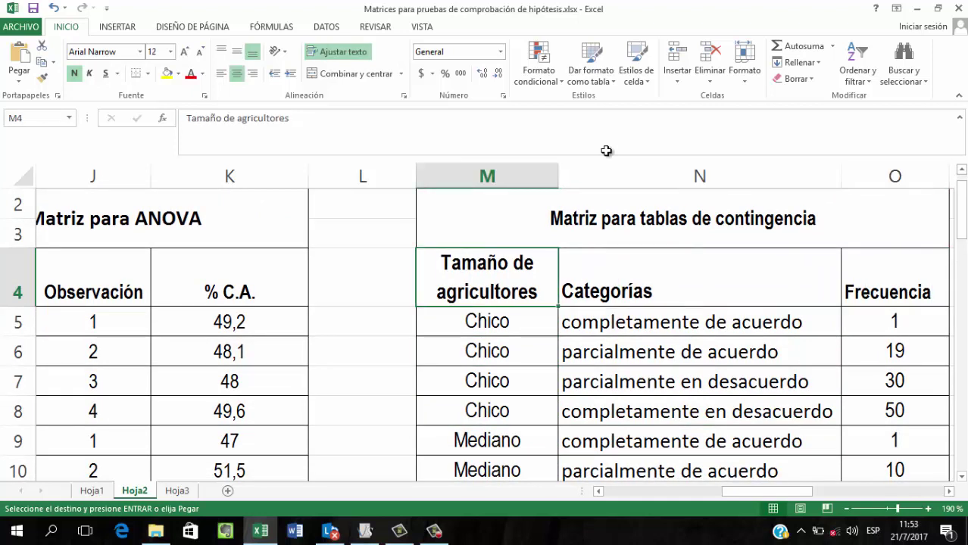
{"action": "key", "text": "Down"}
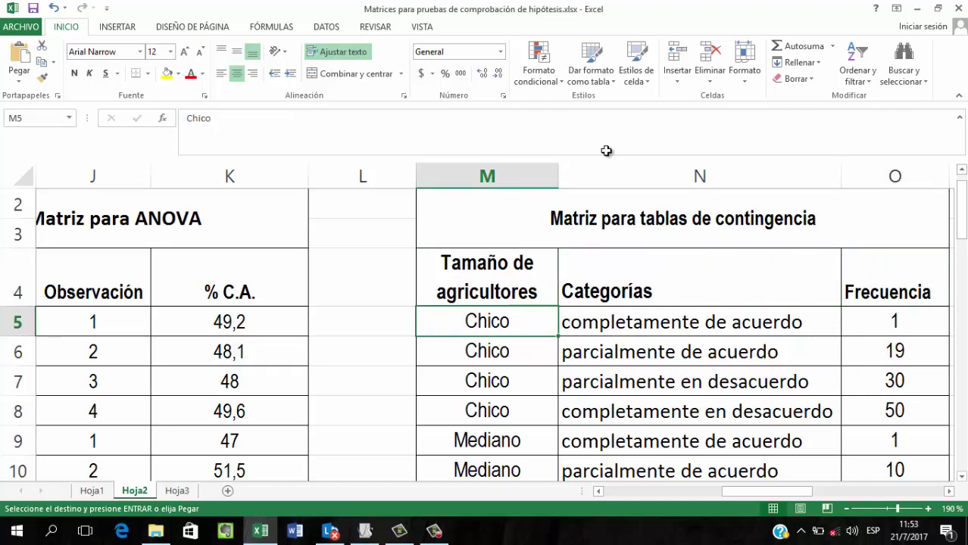
Go through the response categories listed for the Chico farmers, from completamente de acuerdo to completamente en desacuerdo
{"action": "key", "text": "Down"}
{"action": "key", "text": "Down"}
{"action": "key", "text": "Down"}
{"action": "key", "text": "Right"}
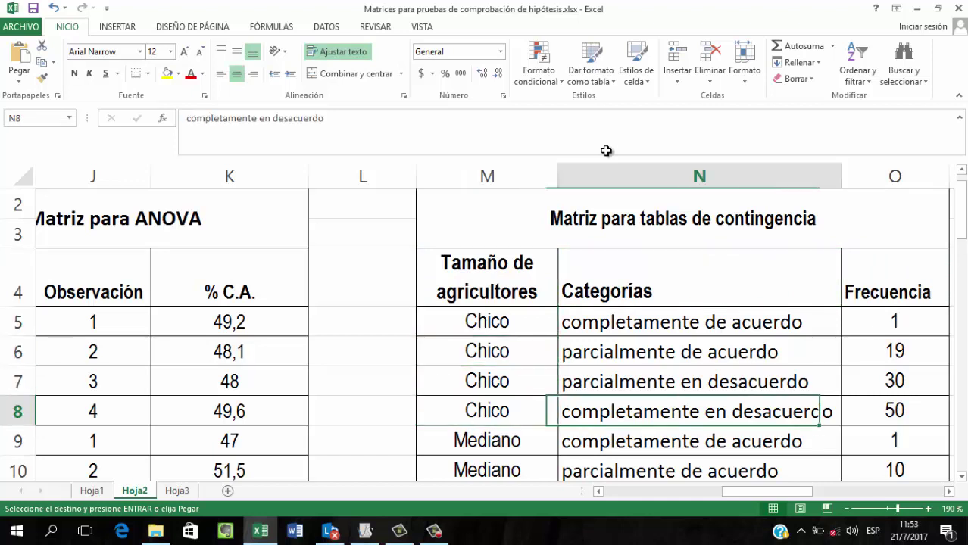
{"action": "key", "text": "Up"}
{"action": "key", "text": "Up"}
{"action": "key", "text": "Up"}
{"action": "key", "text": "Down"}
{"action": "key", "text": "Down"}
{"action": "key", "text": "Down"}
{"action": "key", "text": "Down"}
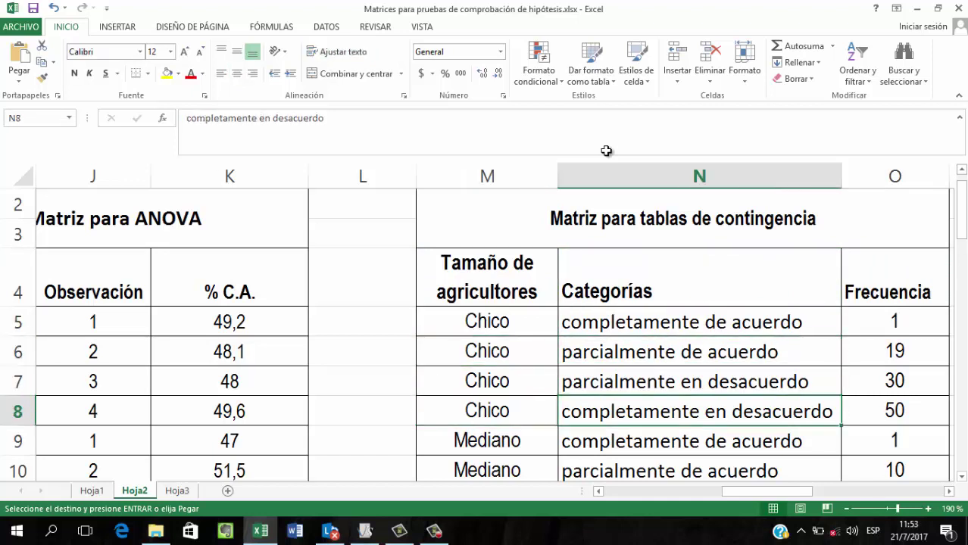
{"action": "key", "text": "Up"}
{"action": "key", "text": "Up"}
{"action": "key", "text": "Up"}
{"action": "key", "text": "Up"}
{"action": "key", "text": "Down"}
{"action": "key", "text": "Down"}
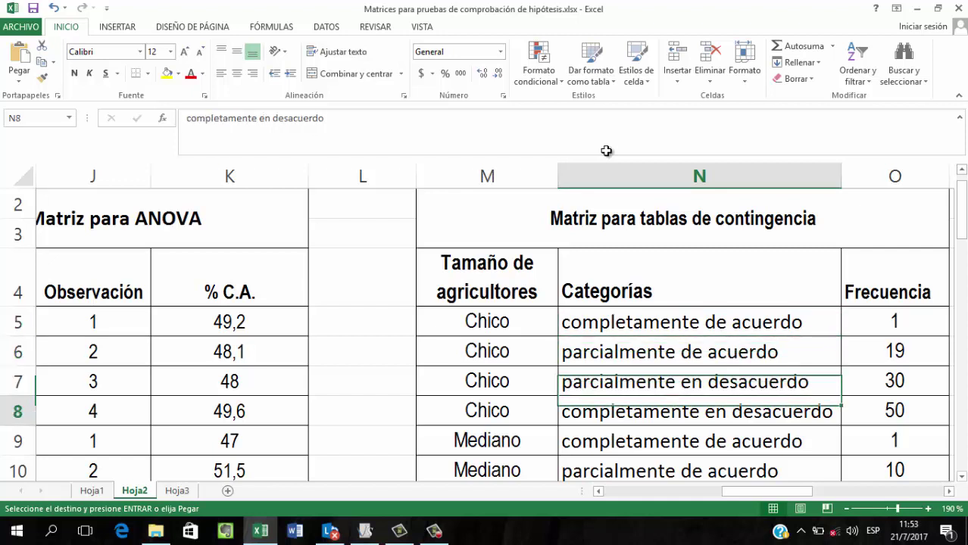
{"action": "key", "text": "Down"}
{"action": "key", "text": "Up"}
{"action": "key", "text": "Up"}
{"action": "key", "text": "Up"}
{"action": "key", "text": "Up"}
{"action": "key", "text": "Down"}
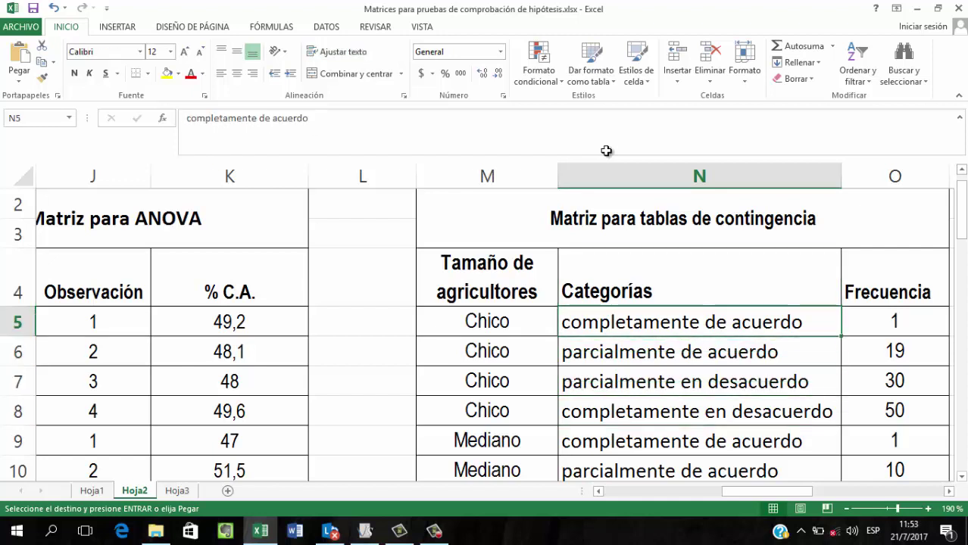
{"action": "key", "text": "Down"}
{"action": "key", "text": "Down"}
{"action": "key", "text": "Down"}
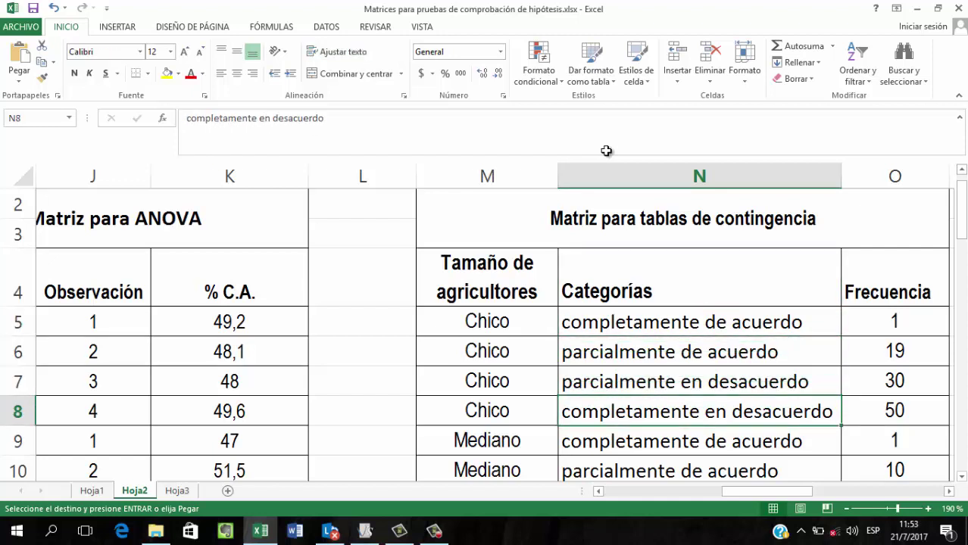
{"action": "key", "text": "Down"}
{"action": "key", "text": "Down"}
Go through the response categories listed for the Mediano and Grande farmers
{"action": "key", "text": "Left"}
{"action": "key", "text": "Up"}
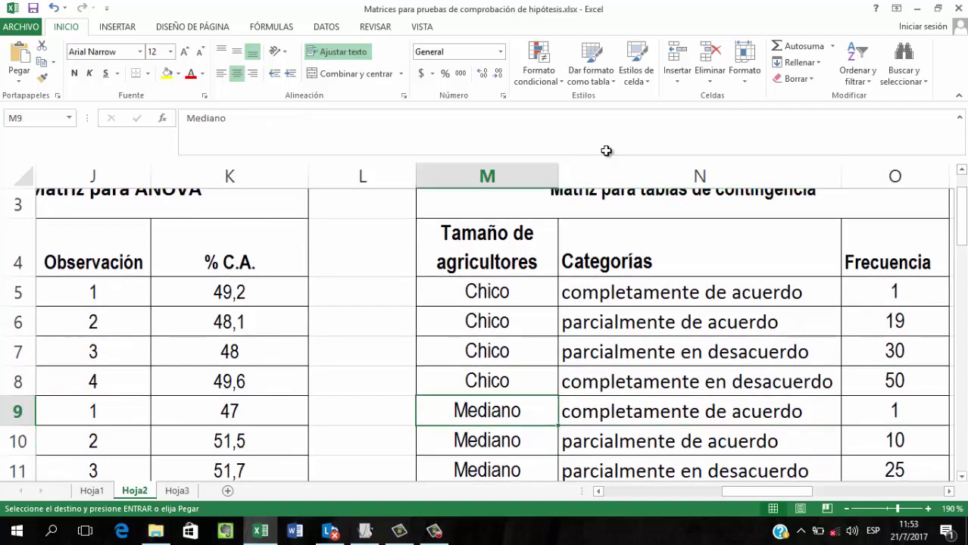
{"action": "key", "text": "Right"}
{"action": "key", "text": "Down"}
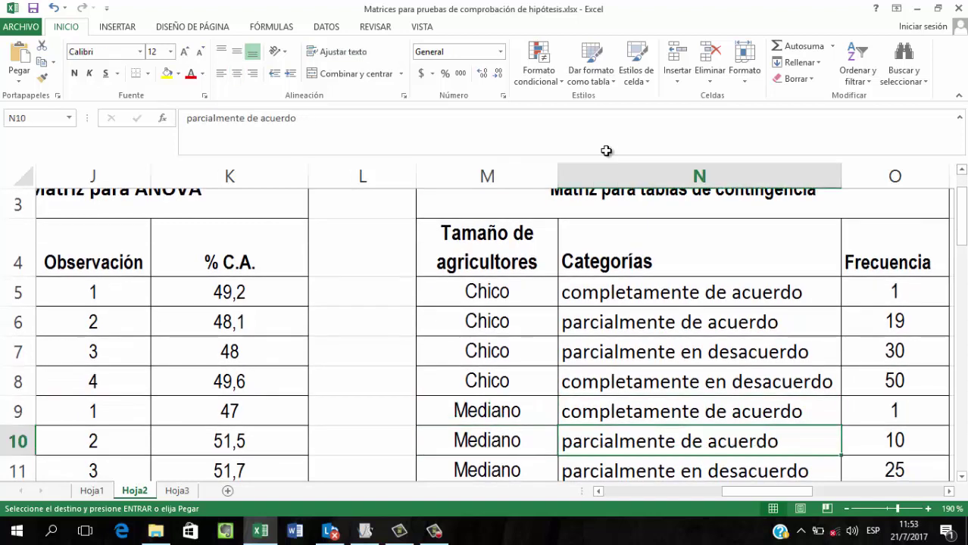
{"action": "key", "text": "Down"}
{"action": "key", "text": "Down"}
{"action": "key", "text": "Left"}
{"action": "key", "text": "Down"}
{"action": "key", "text": "Up"}
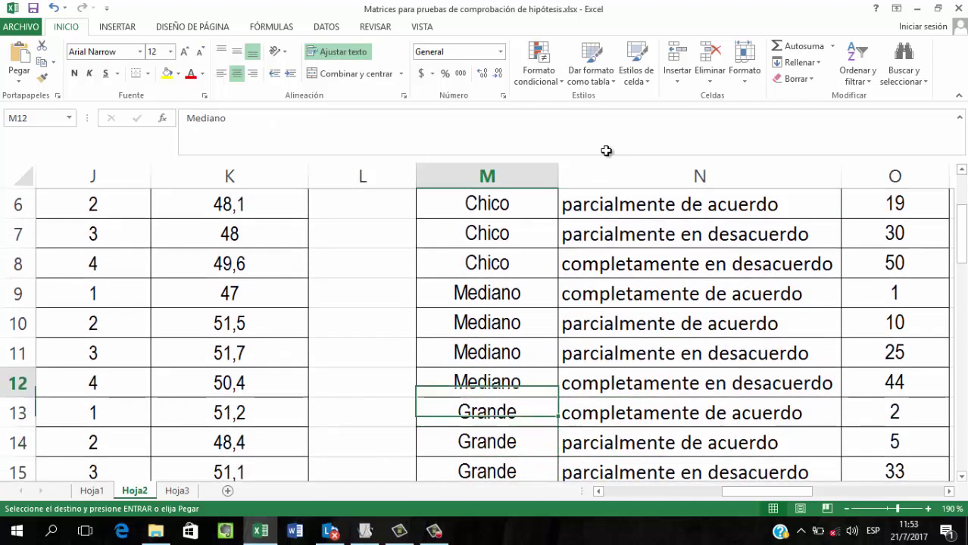
{"action": "key", "text": "Down"}
{"action": "key", "text": "Right"}
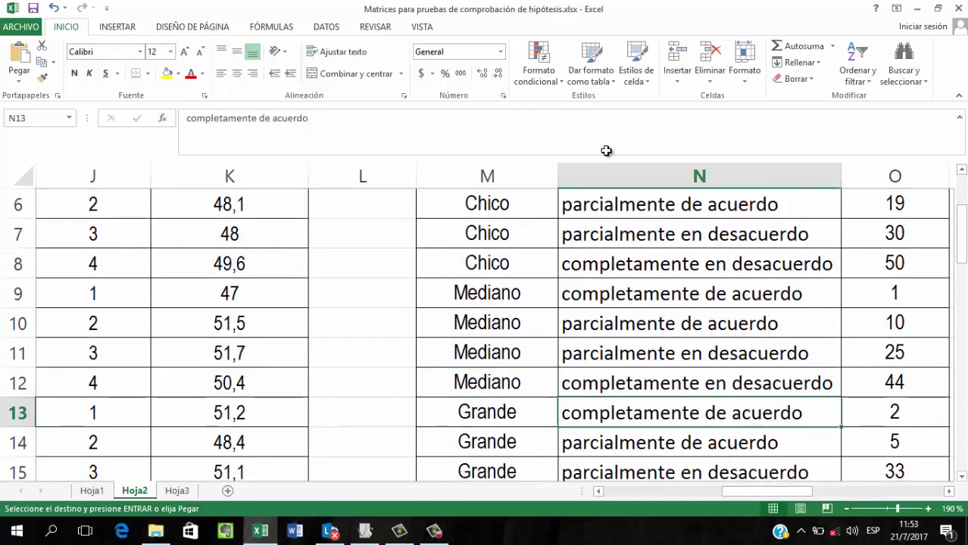
{"action": "key", "text": "Down"}
{"action": "key", "text": "Down"}
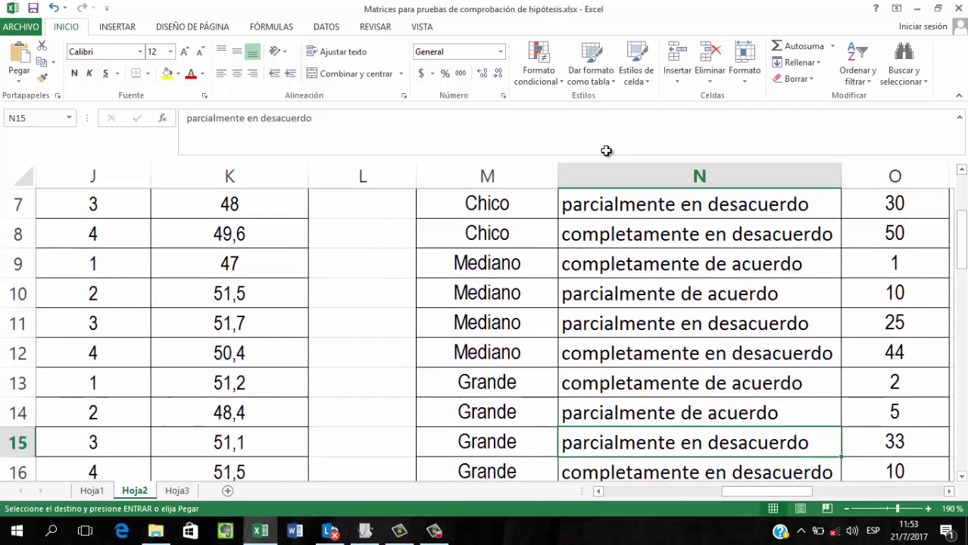
Review the Frecuencia values of the contingency matrix for each Chico response category
{"action": "key", "text": "Right"}
{"action": "key", "text": "Up"}
{"action": "key", "text": "Up"}
{"action": "key", "text": "Up"}
{"action": "key", "text": "Up"}
{"action": "key", "text": "Up"}
{"action": "key", "text": "Up"}
{"action": "key", "text": "Up"}
{"action": "key", "text": "Up"}
{"action": "key", "text": "Up"}
{"action": "key", "text": "Up"}
{"action": "key", "text": "Up"}
{"action": "key", "text": "Up"}
{"action": "key", "text": "Up"}
{"action": "key", "text": "Up"}
{"action": "key", "text": "Down"}
{"action": "key", "text": "Down"}
{"action": "key", "text": "Down"}
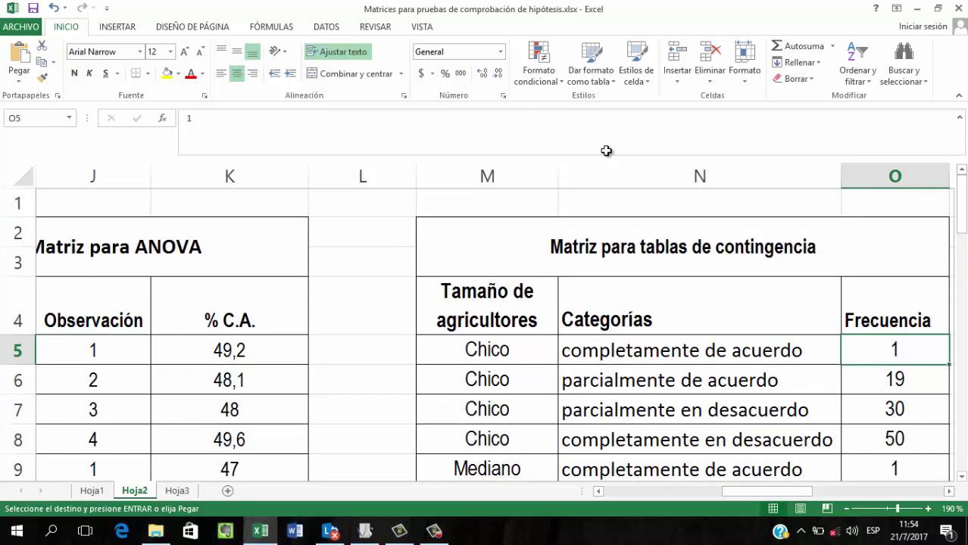
{"action": "key", "text": "Down"}
{"action": "key", "text": "Down"}
{"action": "key", "text": "Down"}
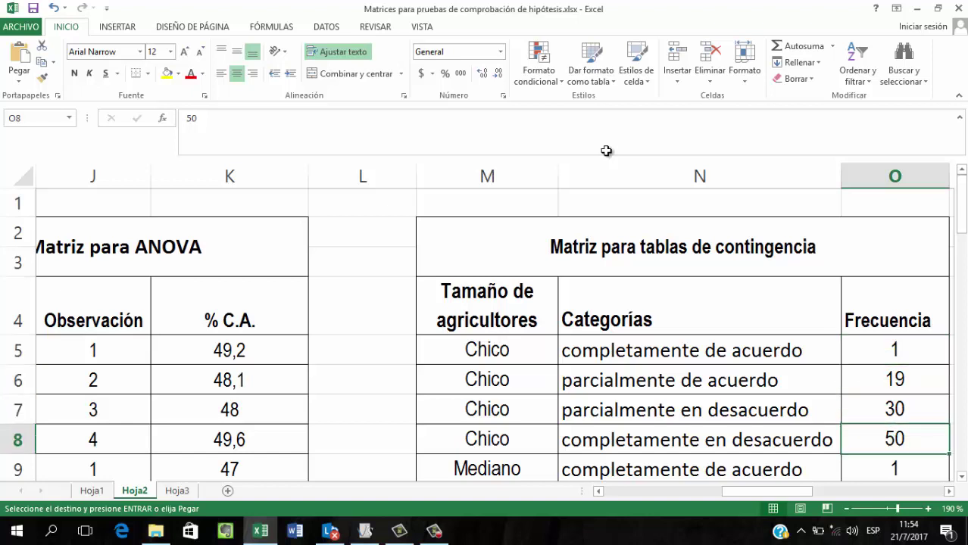
Copy the contingency matrix with its three column headings, from Tamaño de agricultores through the last Grande row
{"action": "key", "text": "Left"}
{"action": "key", "text": "Left"}
{"action": "key", "text": "Up"}
{"action": "key", "text": "Up"}
{"action": "key", "text": "Up"}
{"action": "key", "text": "Up"}
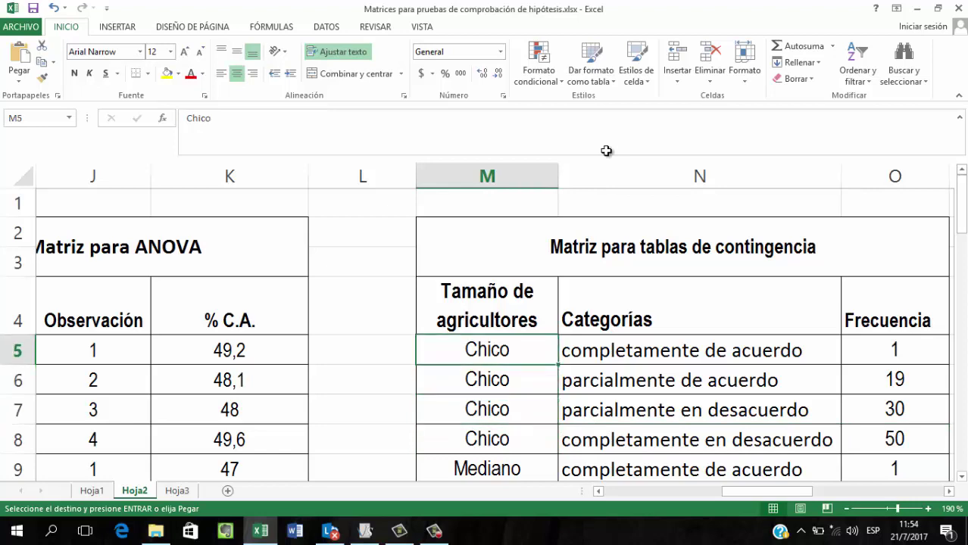
{"action": "key", "text": "shift+Right"}
{"action": "key", "text": "shift+Right"}
{"action": "key", "text": "shift+Down"}
{"action": "key", "text": "shift+Down"}
{"action": "key", "text": "shift+Down"}
{"action": "key", "text": "shift+Down"}
{"action": "key", "text": "shift+Down"}
{"action": "key", "text": "shift+Down"}
{"action": "key", "text": "shift+Down"}
{"action": "key", "text": "shift+Down"}
{"action": "key", "text": "shift+Down"}
{"action": "key", "text": "shift+Down"}
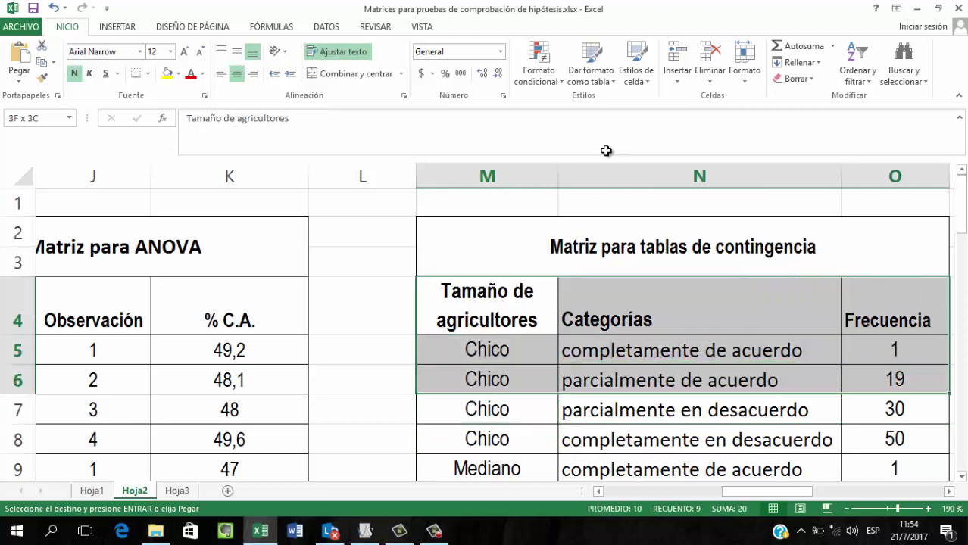
{"action": "key", "text": "shift+Down"}
{"action": "key", "text": "shift+Down"}
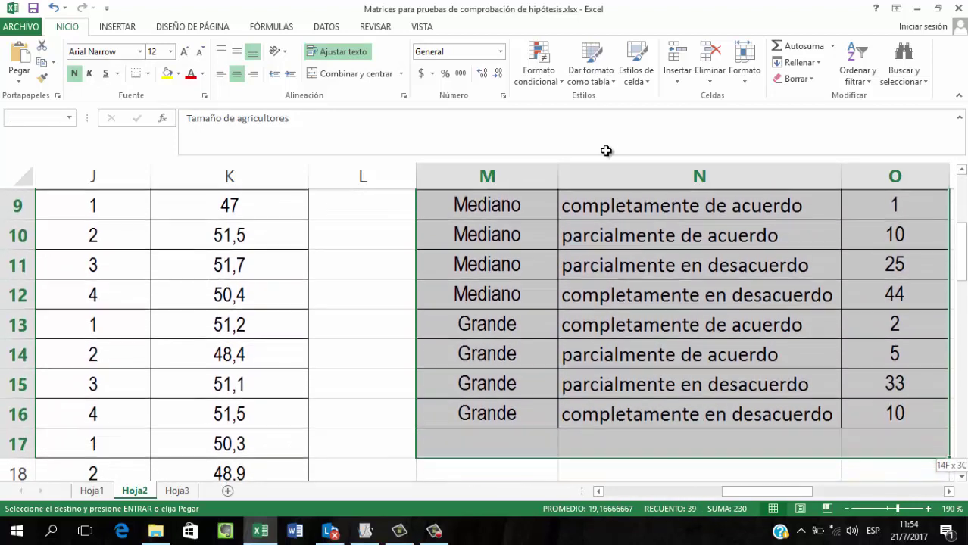
{"action": "key", "text": "ctrl+c"}
Switch to InfoStat, create a new table and paste the copied contingency data with its column names
{"action": "key", "text": "alt+Tab"}
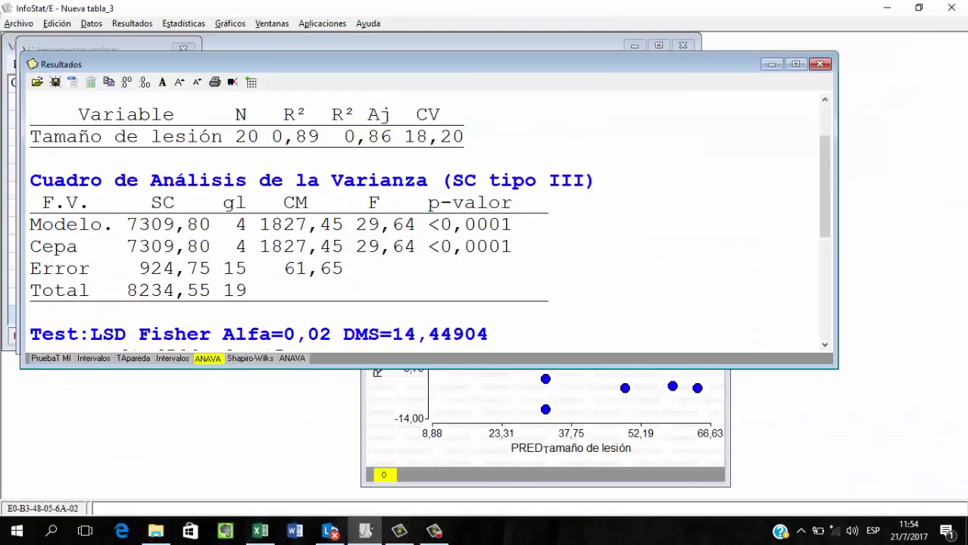
{"action": "left_click", "coordinate": [18, 23]}
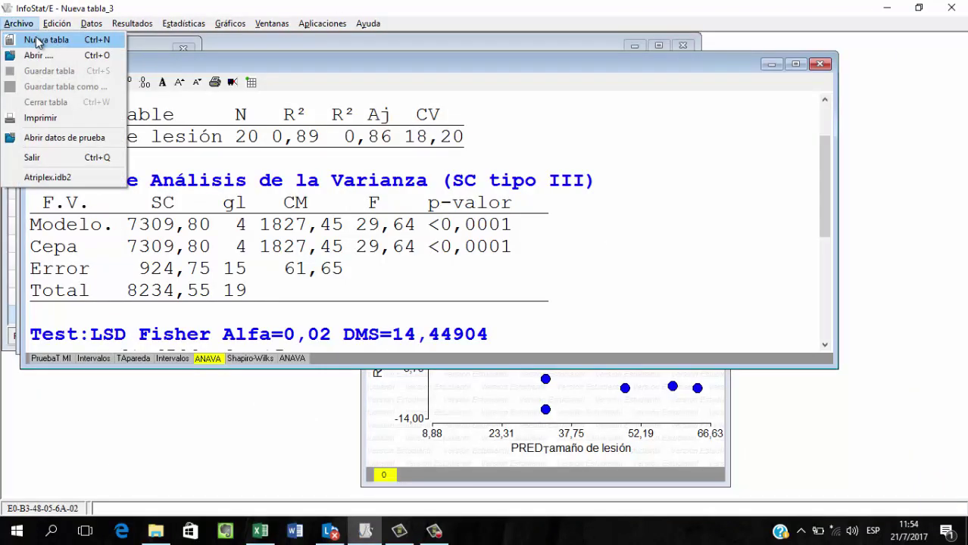
{"action": "left_click", "coordinate": [216, 110]}
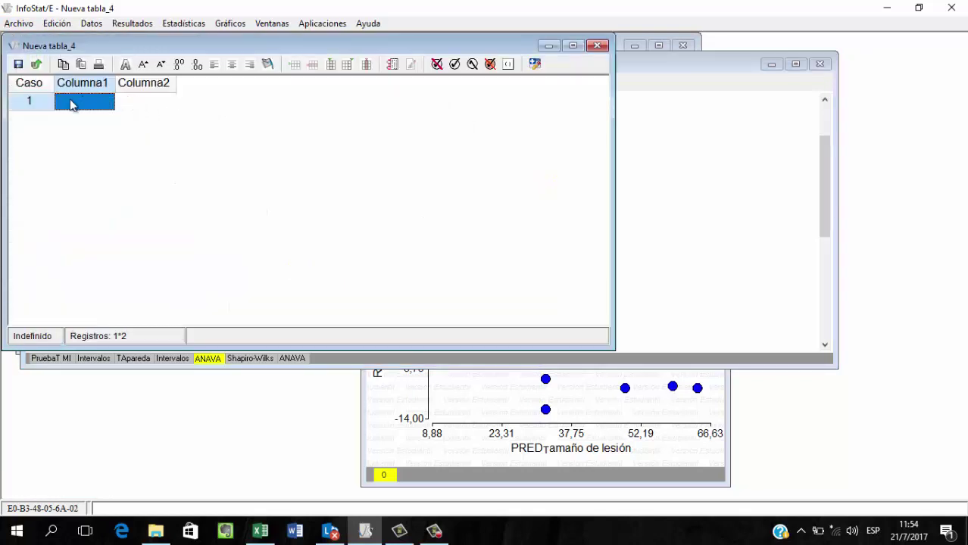
{"action": "right_click", "coordinate": [70, 104]}
{"action": "left_click", "coordinate": [151, 72]}
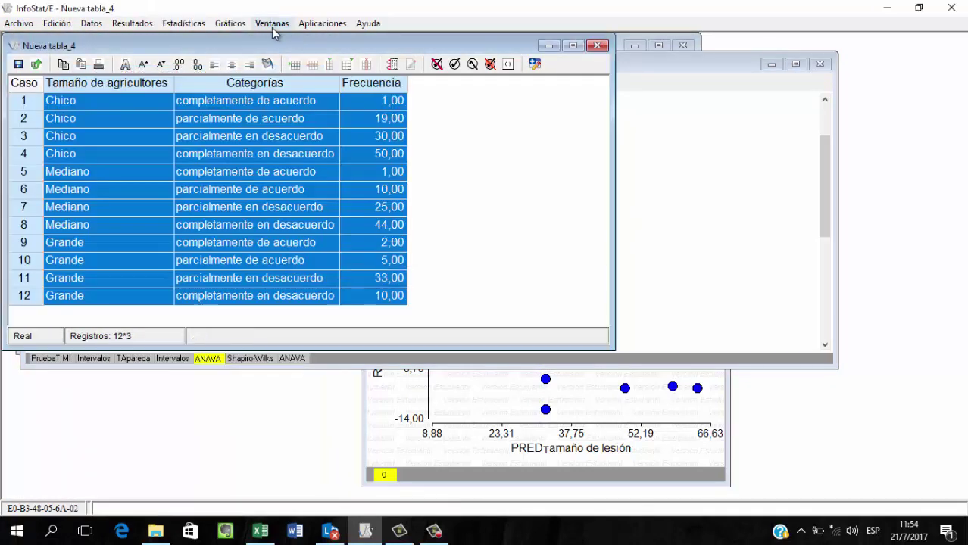
Set up a contingency table analysis with Tamaño de agricultores and Categorías as classification criteria and Frecuencia as the frequency variable
{"action": "left_click", "coordinate": [177, 26]}
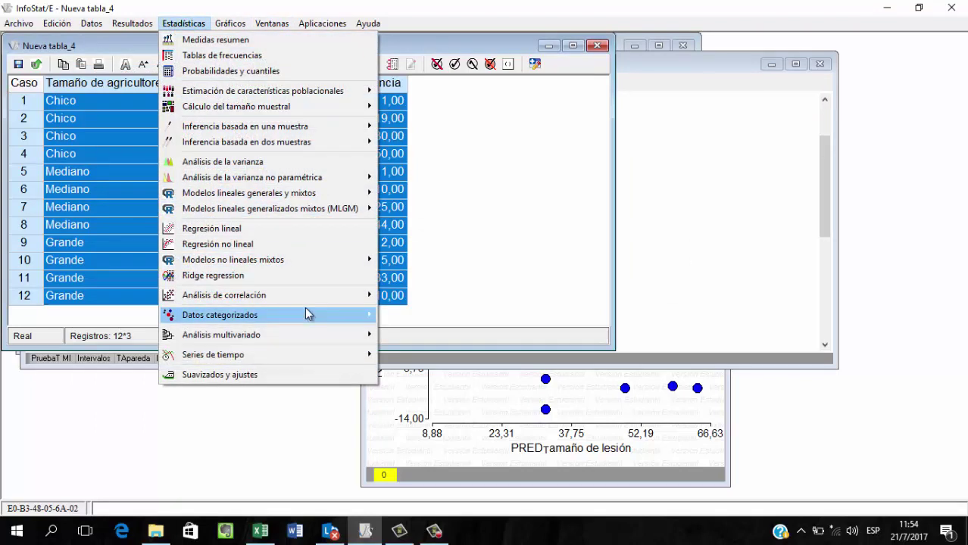
{"action": "mouse_move", "coordinate": [310, 318]}
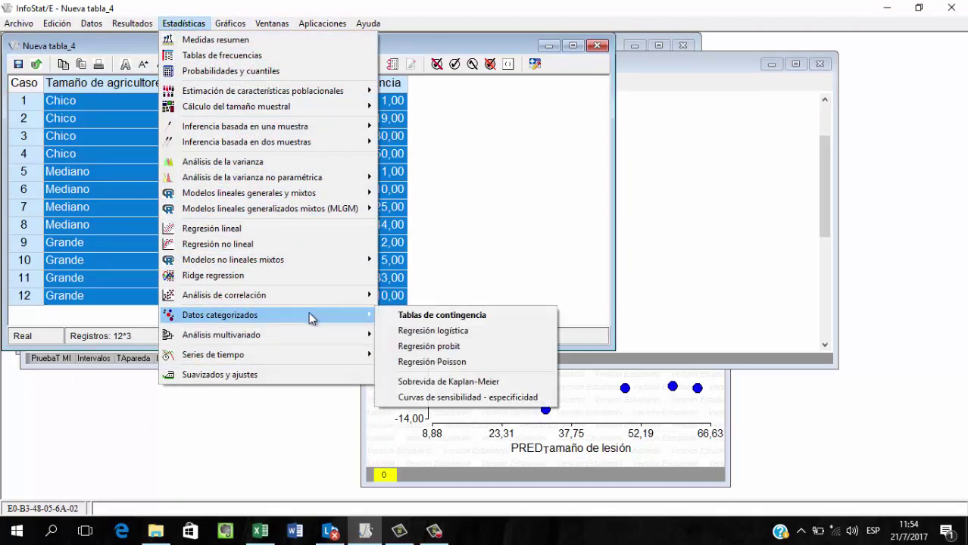
{"action": "left_click", "coordinate": [456, 320]}
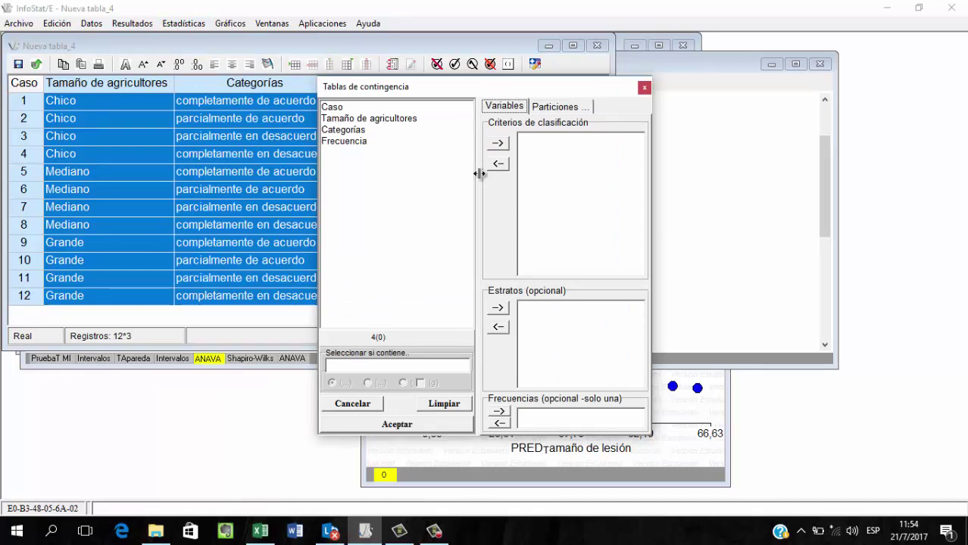
{"action": "left_click", "coordinate": [372, 121]}
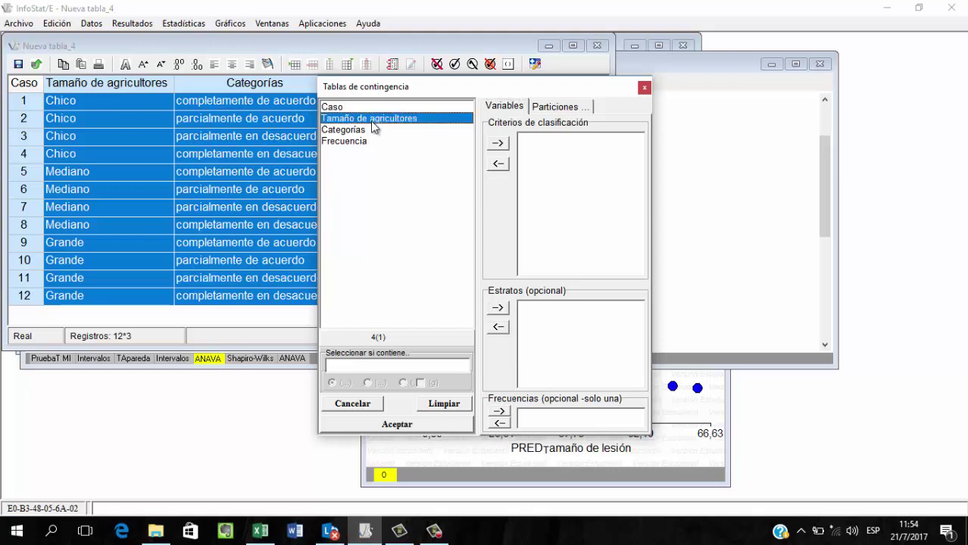
{"action": "left_click", "coordinate": [372, 128], "text": "ctrl"}
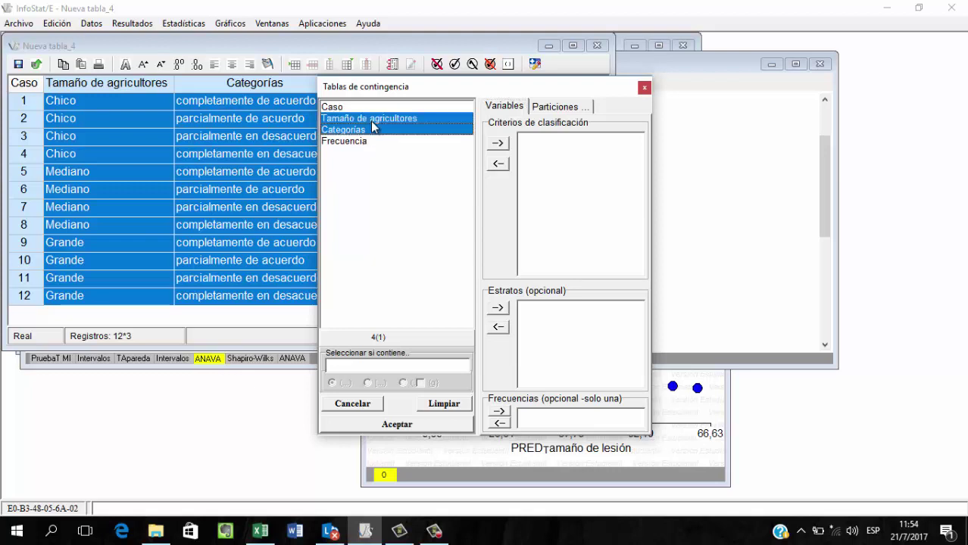
{"action": "left_click", "coordinate": [502, 144]}
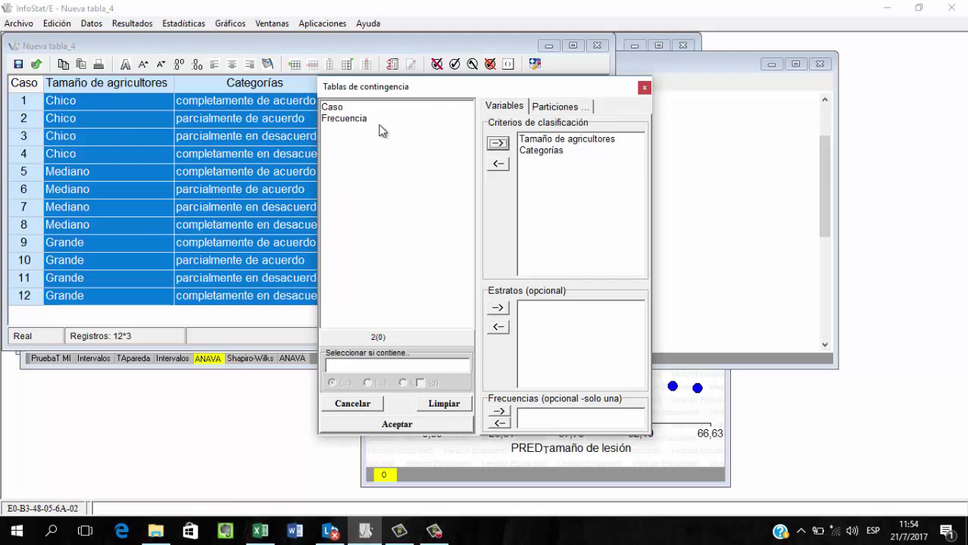
{"action": "left_click", "coordinate": [353, 119]}
{"action": "left_click", "coordinate": [502, 411]}
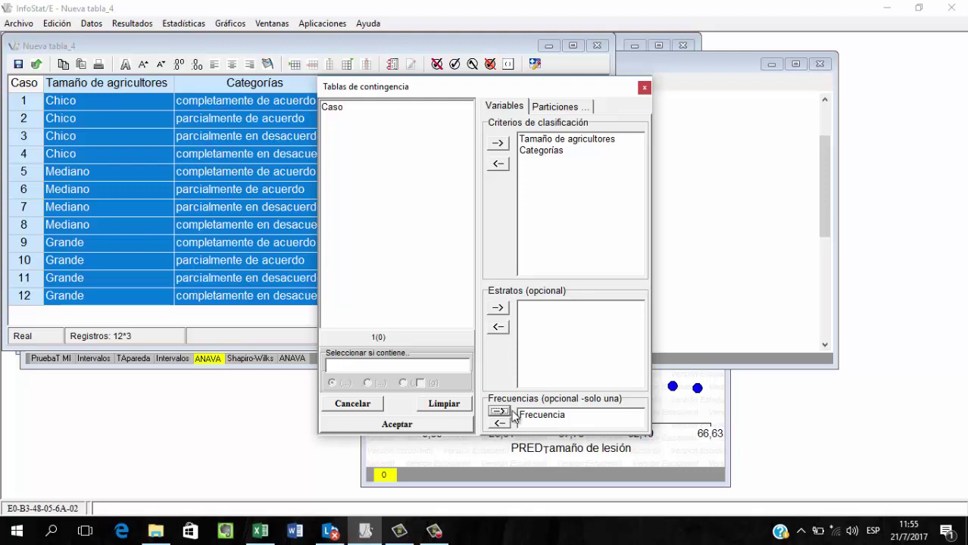
{"action": "left_click", "coordinate": [410, 424]}
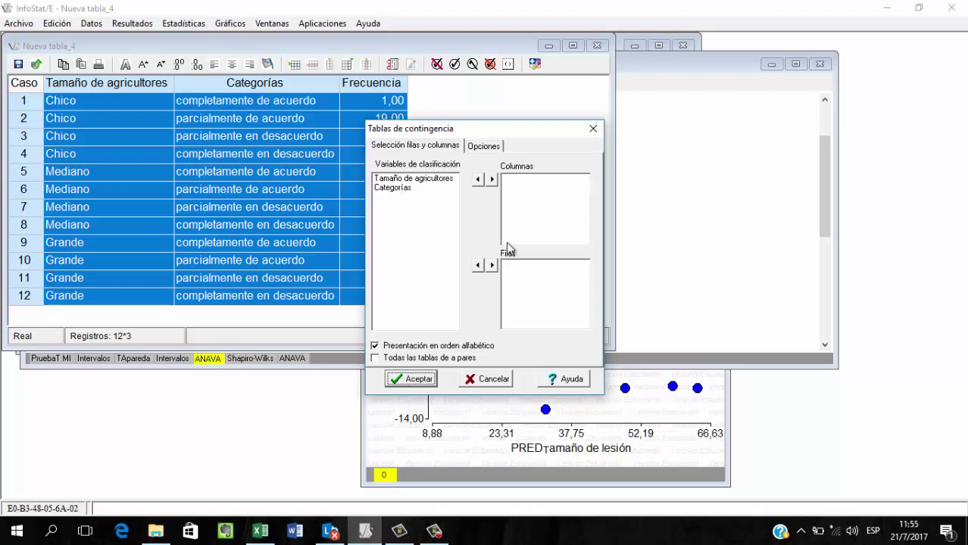
Assign Categorías to the columns and Tamaño de agricultores to the rows of the contingency table
{"action": "left_click", "coordinate": [404, 189]}
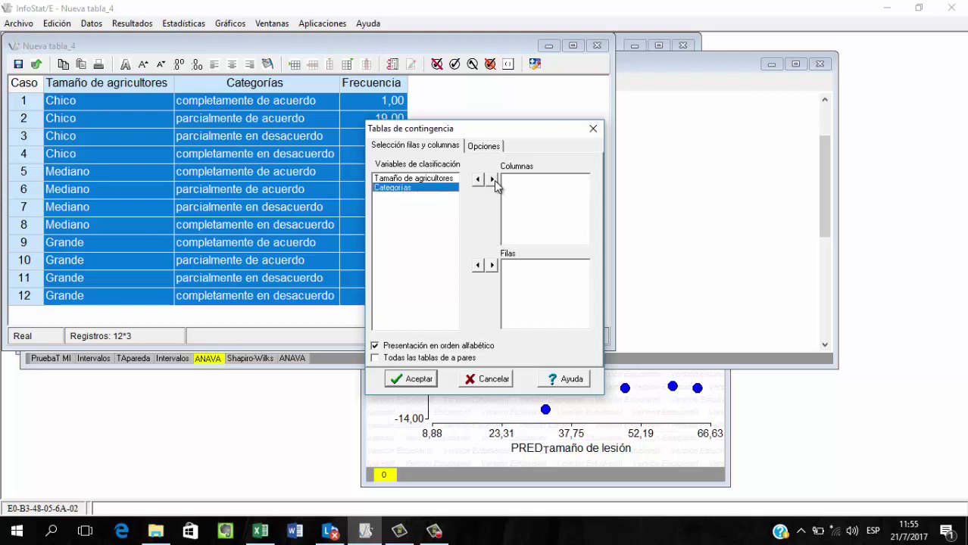
{"action": "left_click", "coordinate": [492, 180]}
{"action": "left_click", "coordinate": [435, 182]}
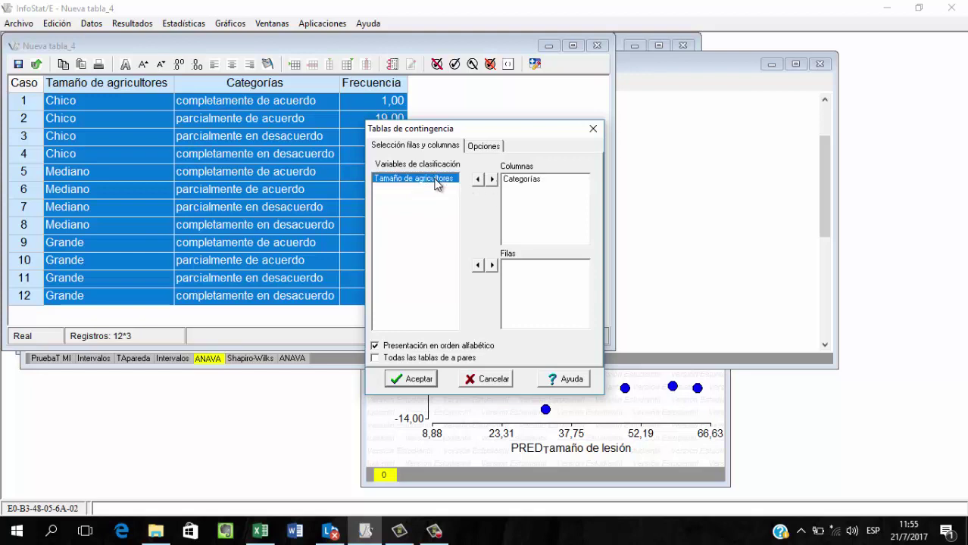
{"action": "left_click", "coordinate": [493, 266]}
{"action": "left_click", "coordinate": [492, 266]}
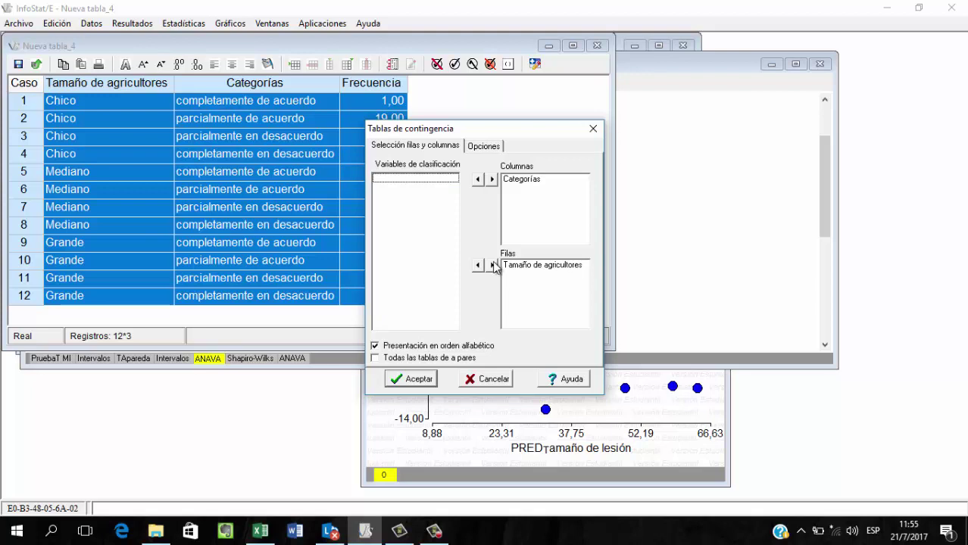
Include the expected frequencies under independence in the output and run the contingency table analysis
{"action": "left_click", "coordinate": [483, 146]}
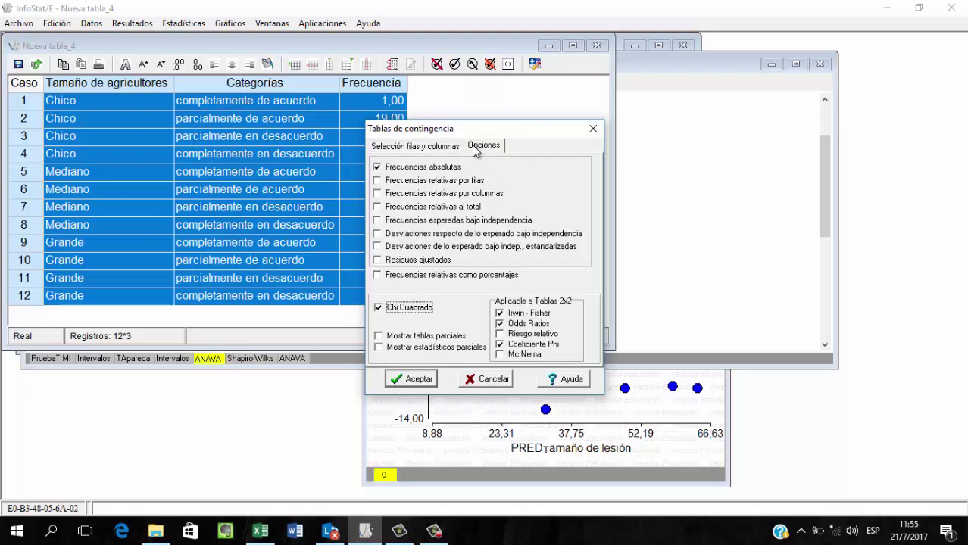
{"action": "left_click", "coordinate": [379, 220]}
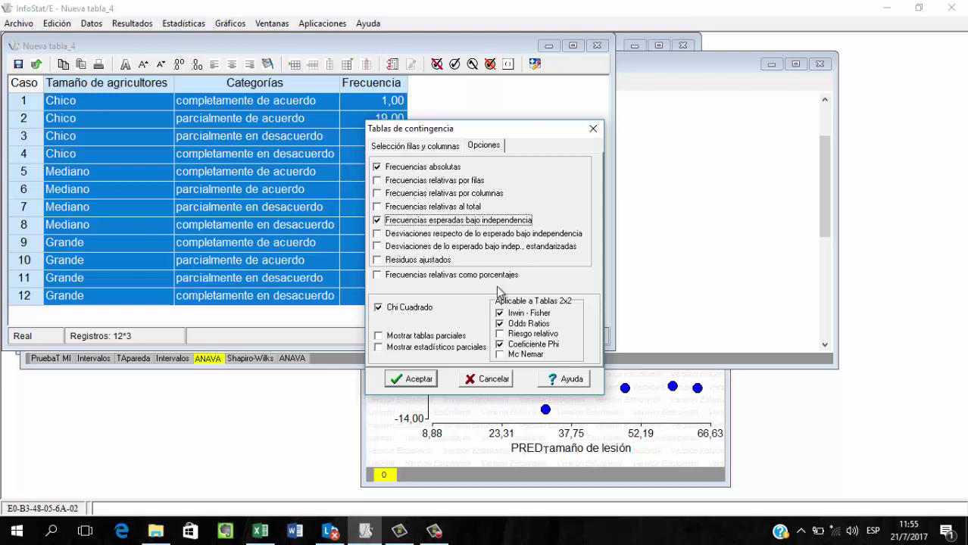
{"action": "left_click", "coordinate": [415, 376]}
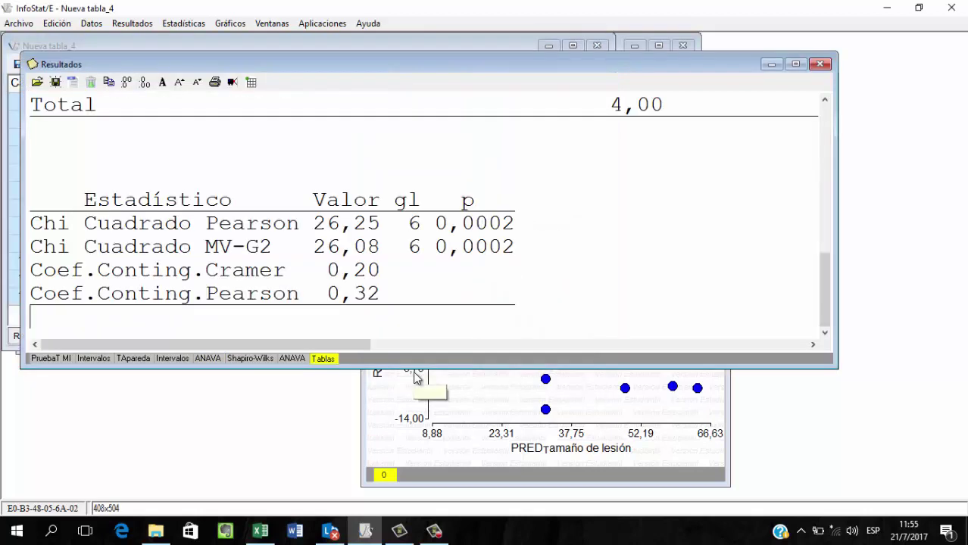
Examine the absolute and expected frequency tables and the Pearson chi-square value with its p-value
{"action": "left_click_drag", "start_coordinate": [824, 280], "coordinate": [823, 175]}
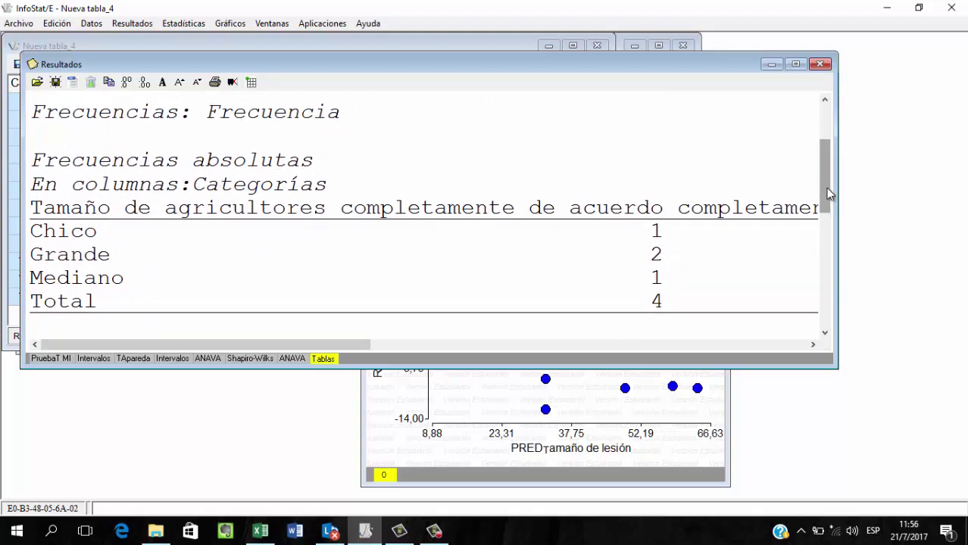
{"action": "mouse_move", "coordinate": [828, 193]}
{"action": "left_mouse_down"}
{"action": "mouse_move", "coordinate": [833, 250]}
{"action": "mouse_move", "coordinate": [829, 204]}
{"action": "left_mouse_up"}
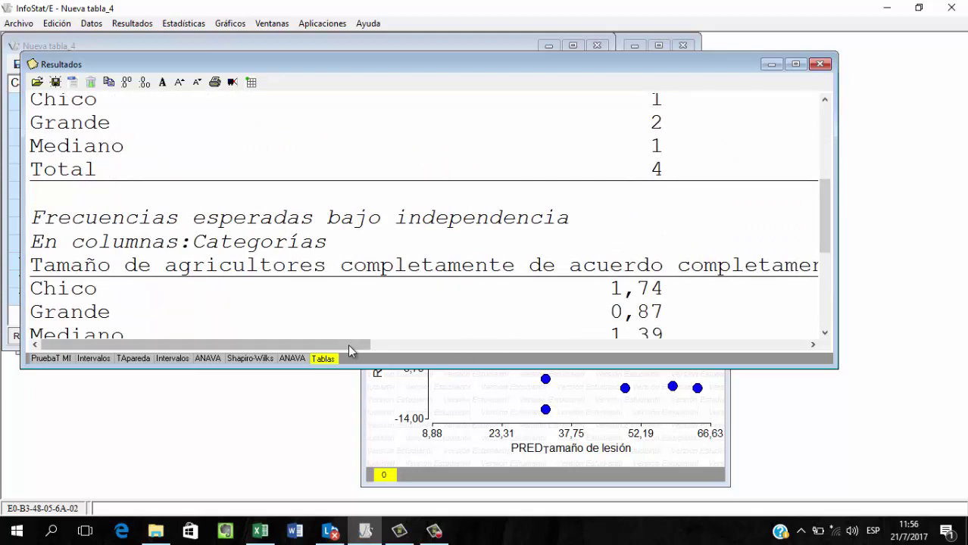
{"action": "left_click_drag", "start_coordinate": [348, 344], "coordinate": [756, 368]}
{"action": "left_click_drag", "start_coordinate": [828, 226], "coordinate": [828, 315]}
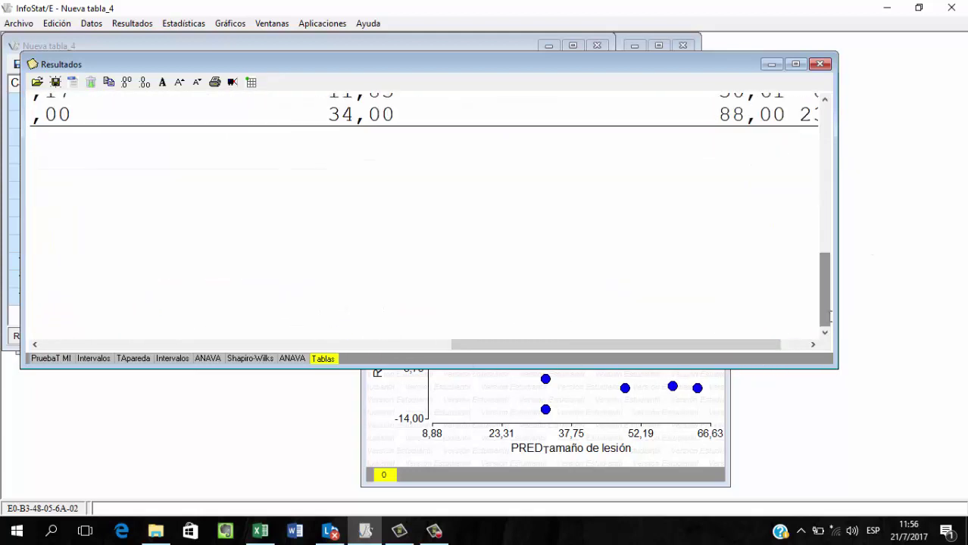
{"action": "left_click_drag", "start_coordinate": [649, 345], "coordinate": [259, 345]}
{"action": "left_click_drag", "start_coordinate": [345, 224], "coordinate": [272, 226]}
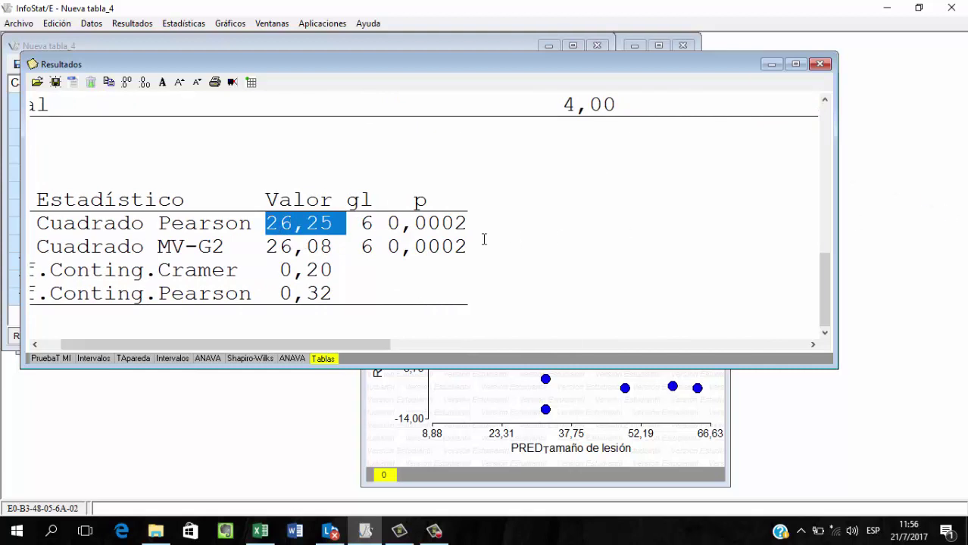
{"action": "left_click_drag", "start_coordinate": [472, 223], "coordinate": [375, 222]}
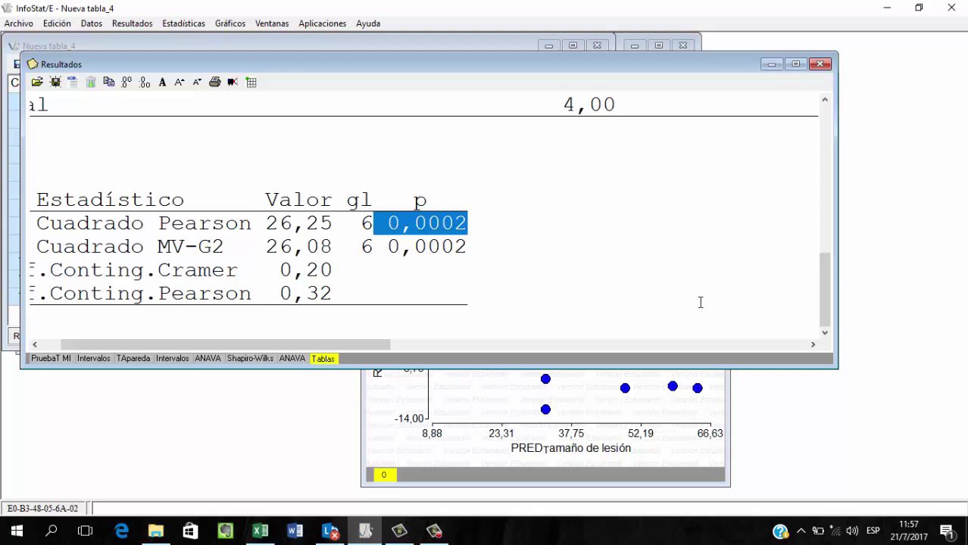
Switch to Excel and copy the Área basal and Volumen maderable columns with their headings, from row 4 through row 16
{"action": "key", "text": "alt+Tab"}
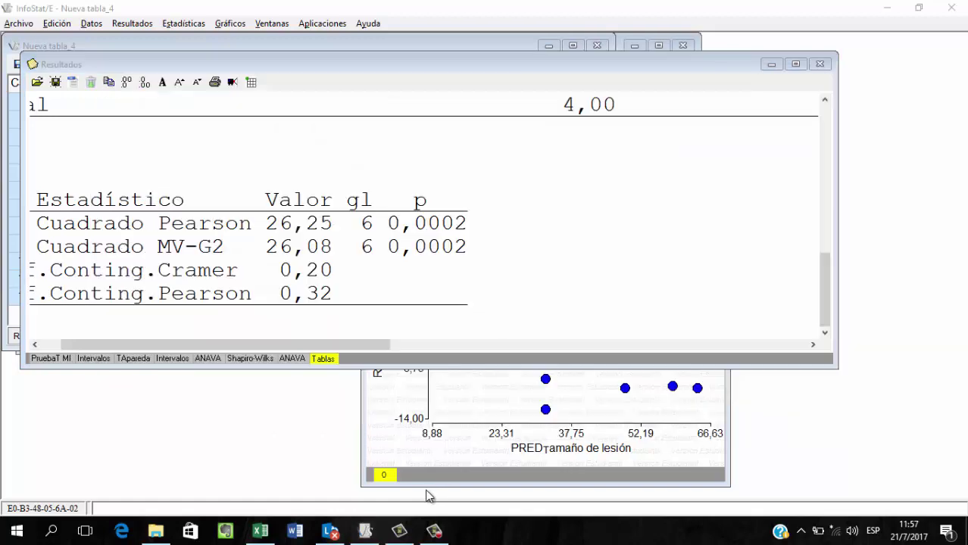
{"action": "key", "text": "Right"}
{"action": "key", "text": "Right"}
{"action": "key", "text": "Right"}
{"action": "key", "text": "Right"}
{"action": "key", "text": "Right"}
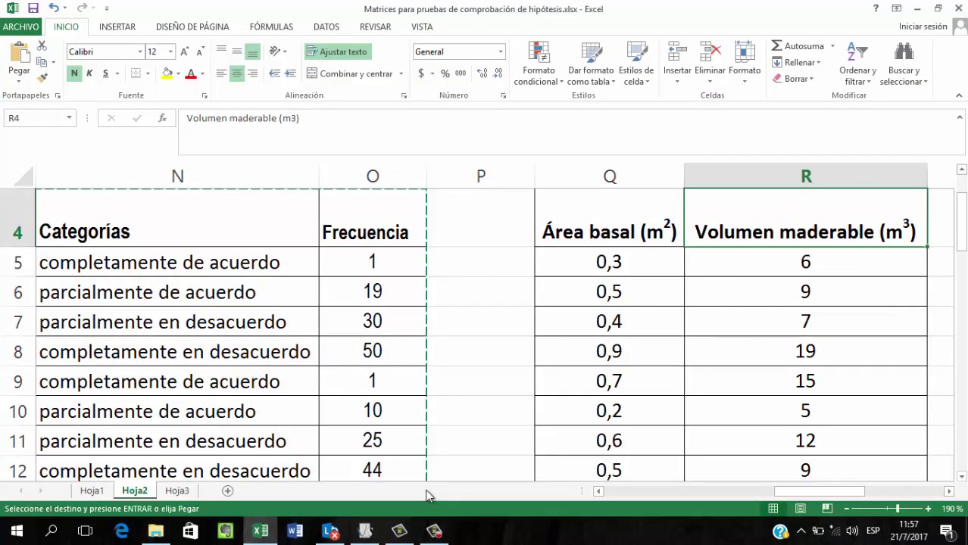
{"action": "key", "text": "Left"}
{"action": "key", "text": "shift+Right"}
{"action": "key", "text": "shift+Down"}
{"action": "key", "text": "shift+Down"}
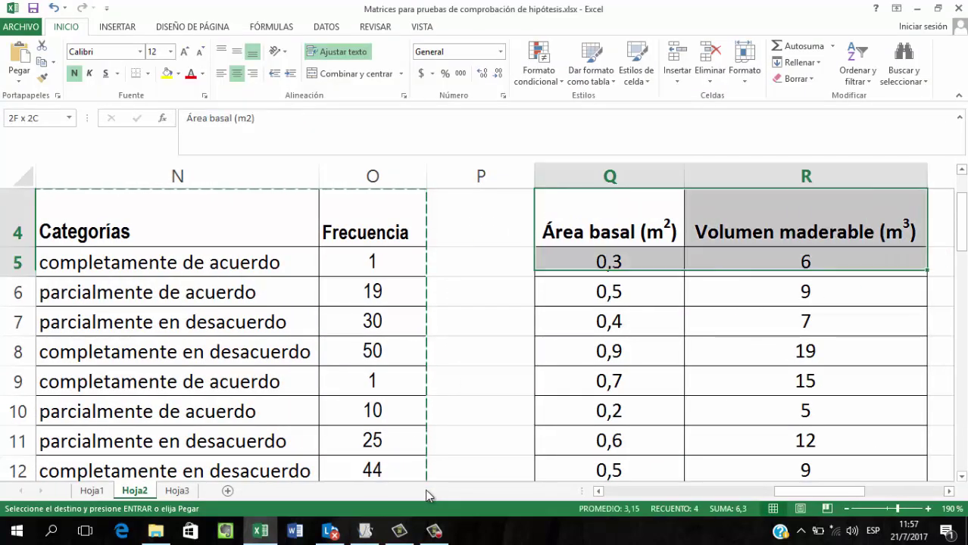
{"action": "key", "text": "shift+Down"}
{"action": "key", "text": "shift+Down"}
{"action": "key", "text": "shift+Down"}
{"action": "key", "text": "shift+Down"}
{"action": "key", "text": "shift+Down"}
{"action": "key", "text": "shift+Down"}
{"action": "key", "text": "shift+Down"}
{"action": "key", "text": "shift+Down"}
{"action": "key", "text": "shift+Down"}
{"action": "key", "text": "shift+Down"}
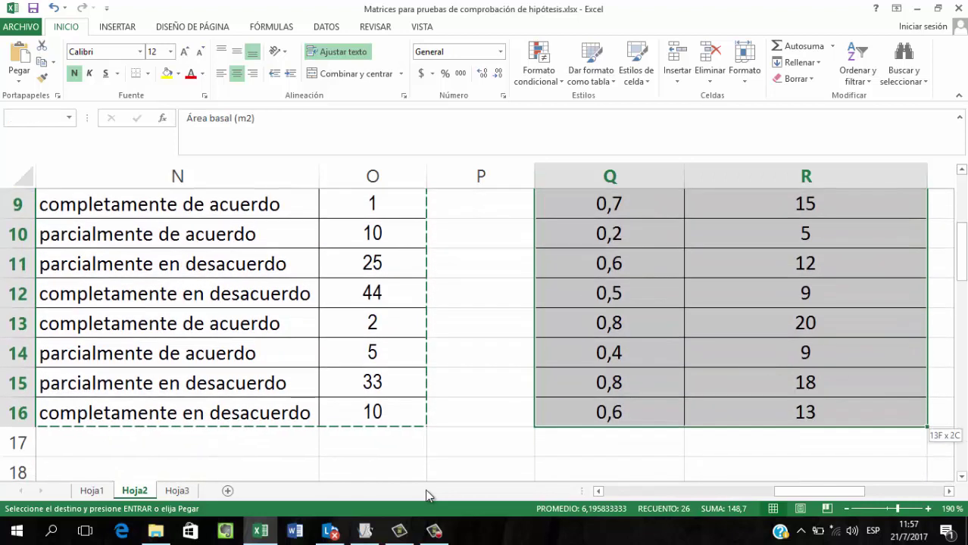
{"action": "key", "text": "ctrl+c"}
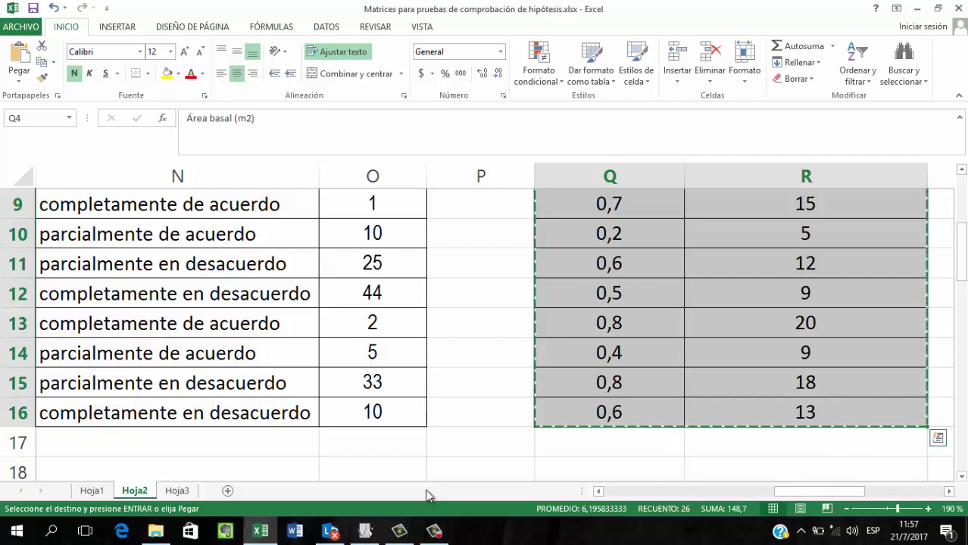
Review the title, column headings and upper data rows of the linear regression and correlation matrix
{"action": "key", "text": "shift+BackSpace"}
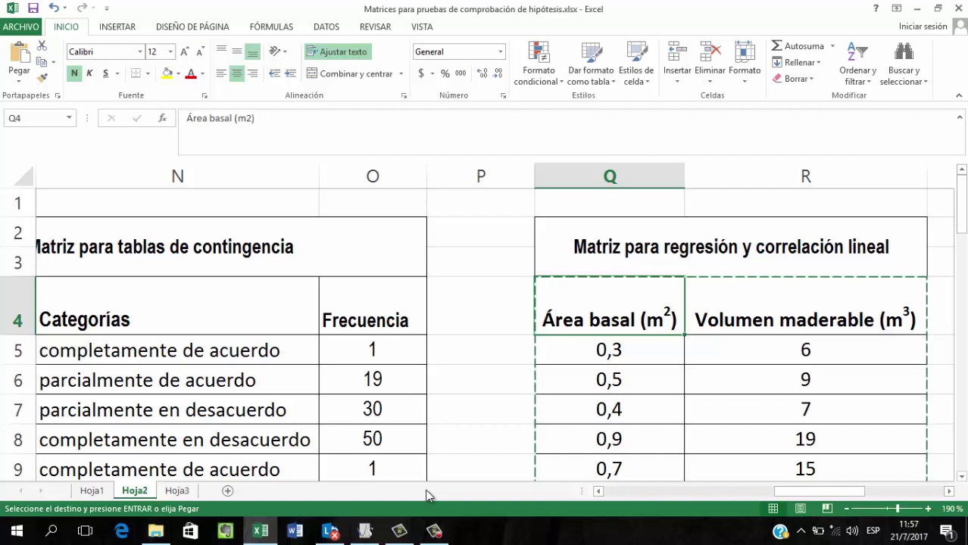
{"action": "key", "text": "Left"}
{"action": "key", "text": "Down"}
{"action": "key", "text": "Right"}
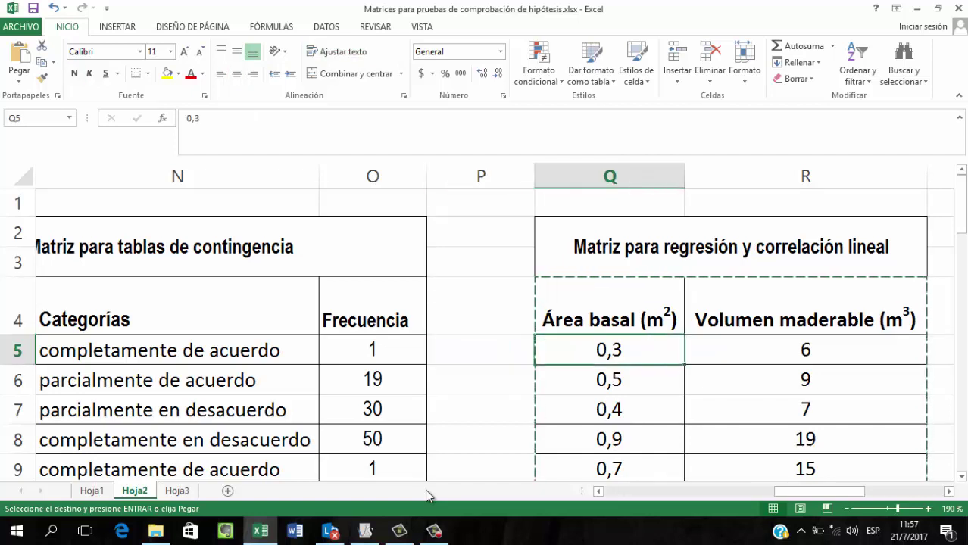
{"action": "key", "text": "Right"}
{"action": "key", "text": "Down"}
{"action": "key", "text": "Down"}
{"action": "key", "text": "Down"}
{"action": "key", "text": "Down"}
{"action": "key", "text": "Down"}
{"action": "key", "text": "Down"}
{"action": "key", "text": "Left"}
{"action": "key", "text": "Up"}
{"action": "key", "text": "Up"}
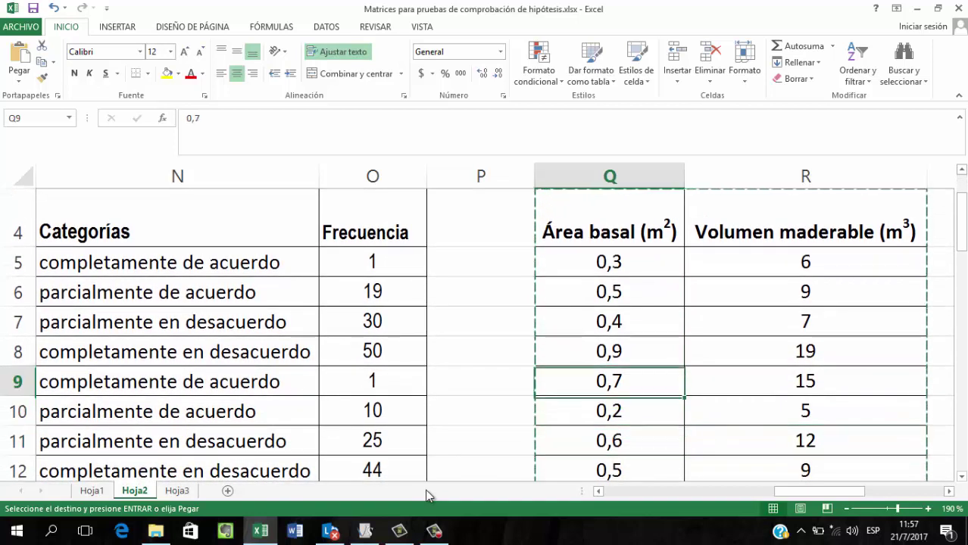
{"action": "key", "text": "Up"}
{"action": "key", "text": "Up"}
{"action": "key", "text": "Up"}
{"action": "key", "text": "Up"}
{"action": "key", "text": "Up"}
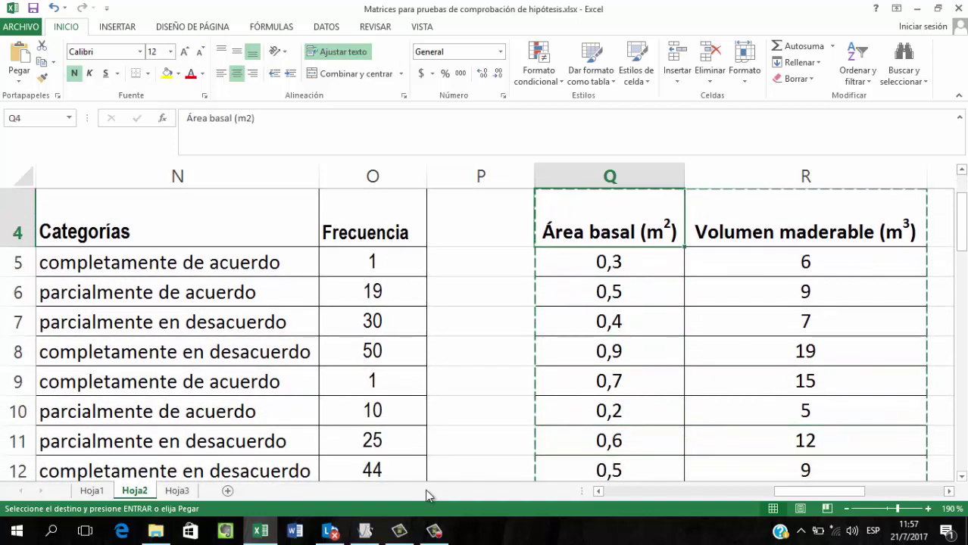
Go through the paired Área basal and Volumen maderable values in the first two data rows
{"action": "key", "text": "Right"}
{"action": "key", "text": "Down"}
{"action": "key", "text": "Left"}
{"action": "key", "text": "Left"}
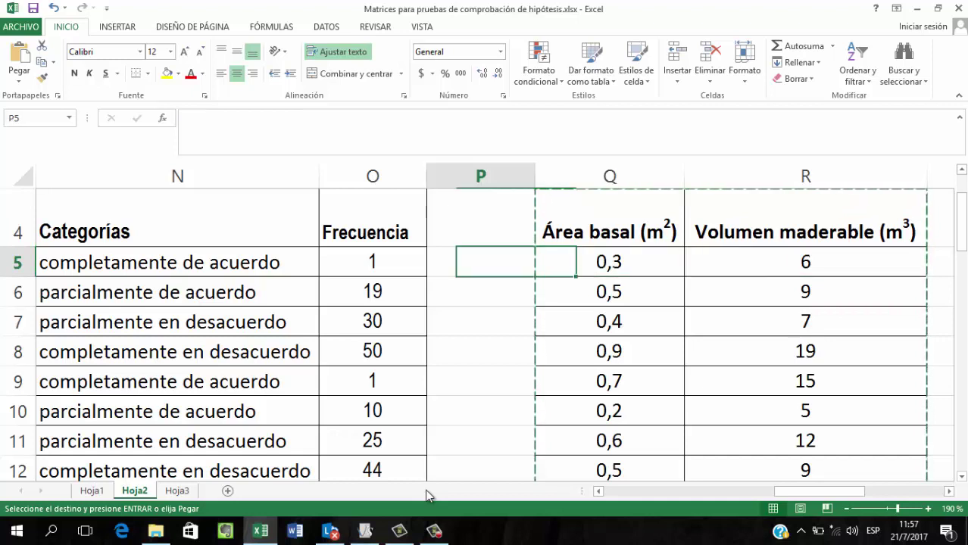
{"action": "key", "text": "Right"}
{"action": "key", "text": "Right"}
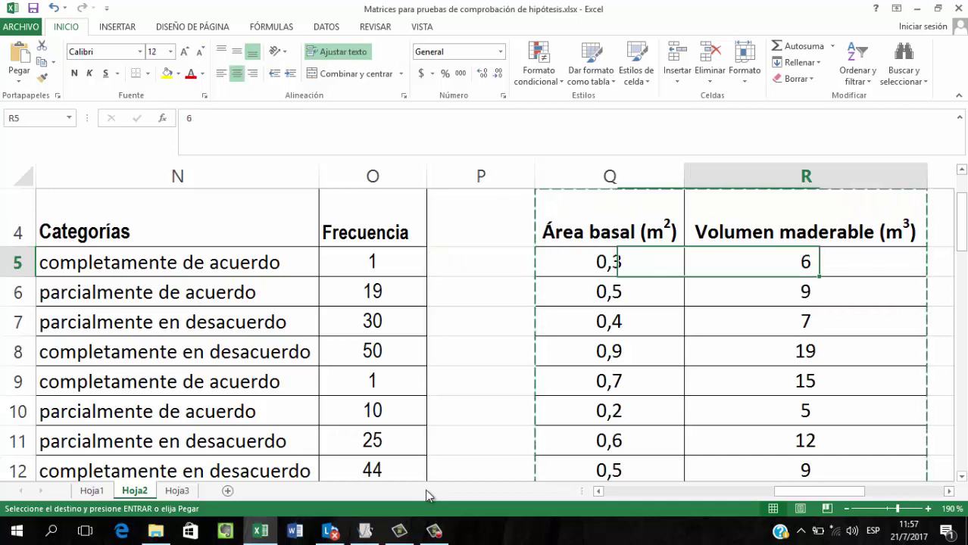
{"action": "key", "text": "Down"}
{"action": "key", "text": "Left"}
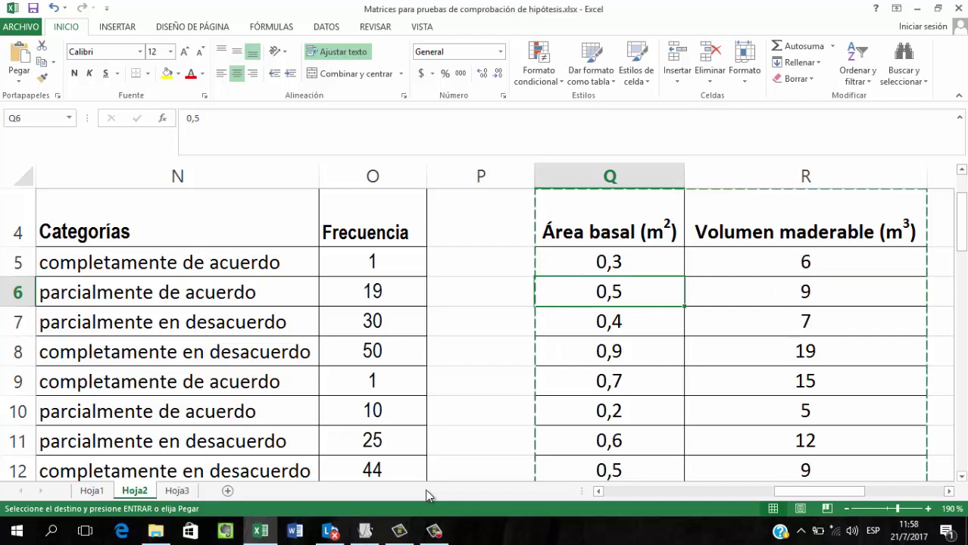
{"action": "key", "text": "Right"}
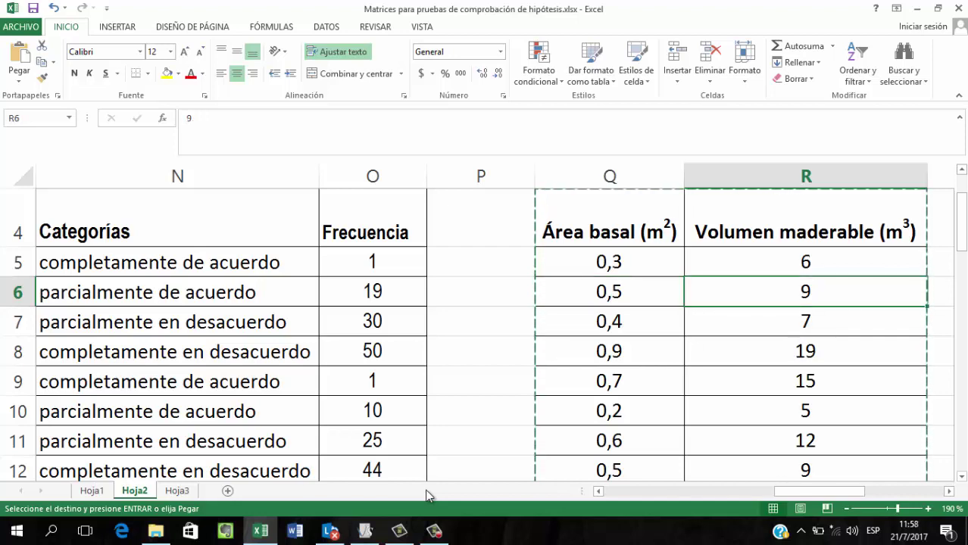
Switch to InfoStat and create a new empty data table
{"action": "key", "text": "alt+Tab"}
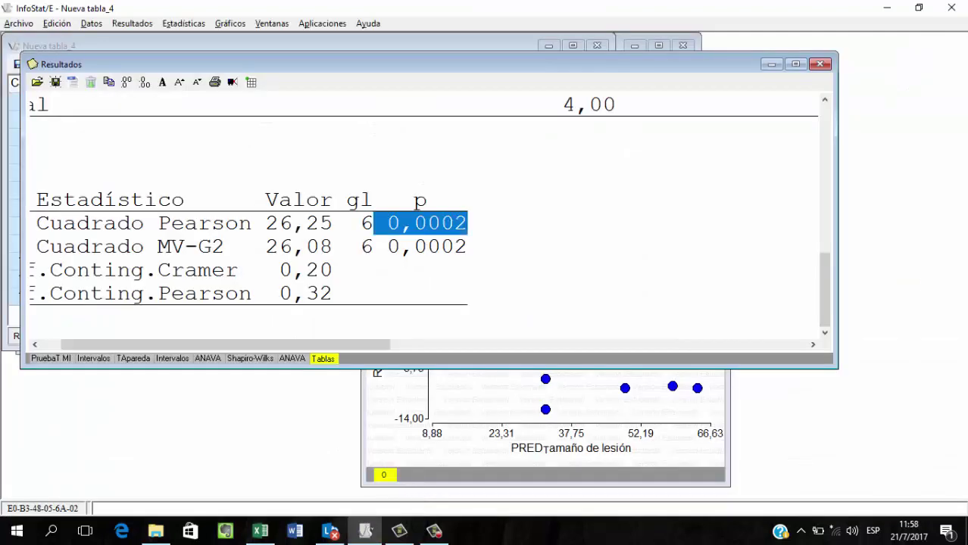
{"action": "left_click", "coordinate": [13, 26]}
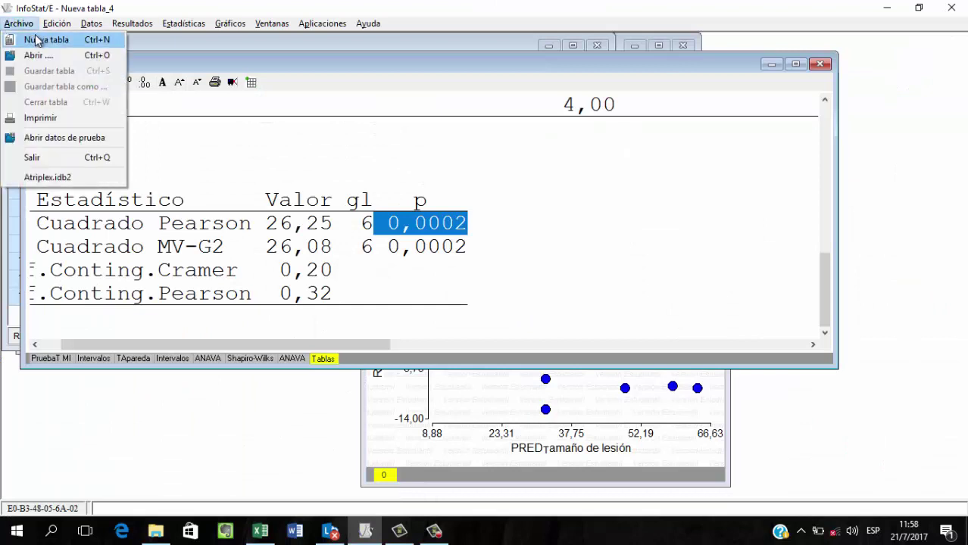
{"action": "left_click", "coordinate": [36, 39]}
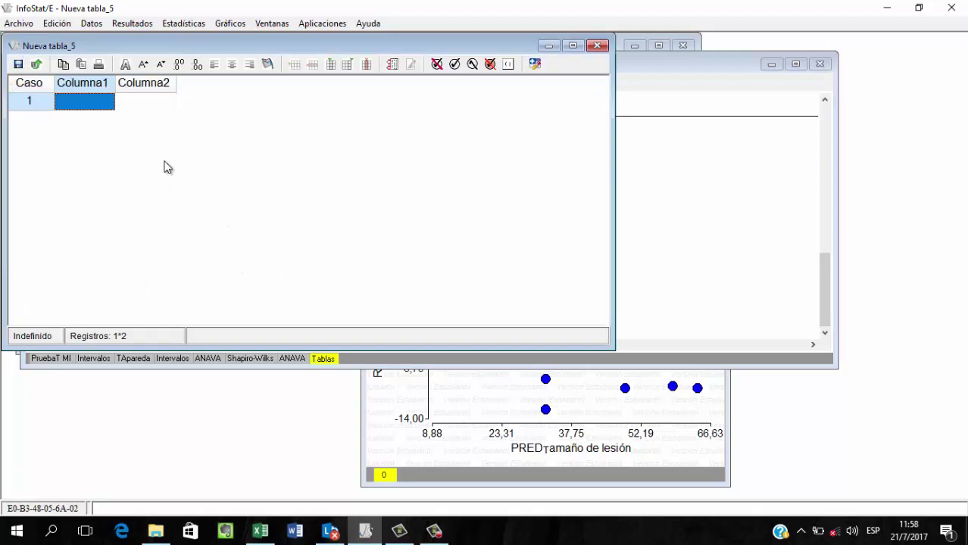
Paste the copied Área basal and Volumen maderable data into the new table, including the column names
{"action": "right_click", "coordinate": [76, 102]}
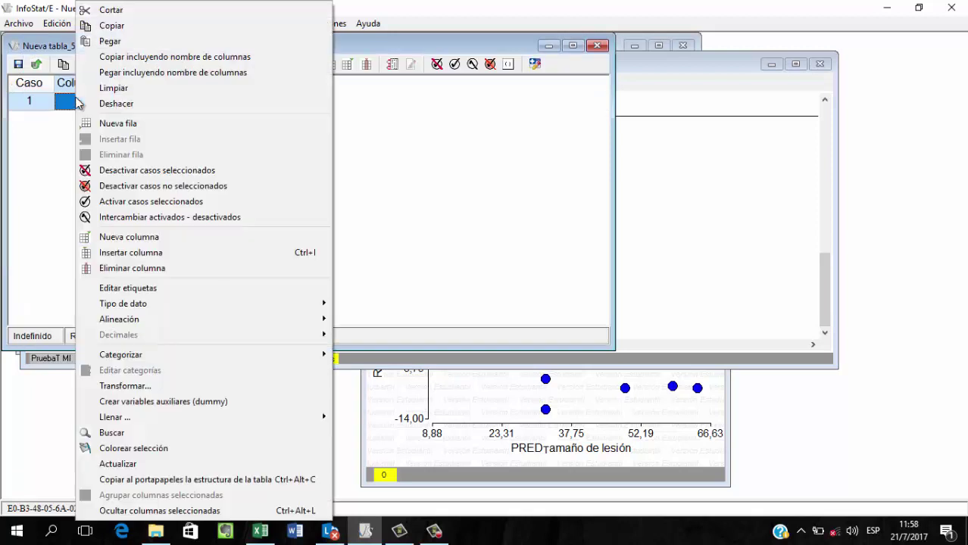
{"action": "left_click", "coordinate": [128, 72]}
Run a linear regression with Volumen maderable (m3) as dependent variable and Área basal (m2) as regressor, keeping the default options
{"action": "left_click", "coordinate": [184, 22]}
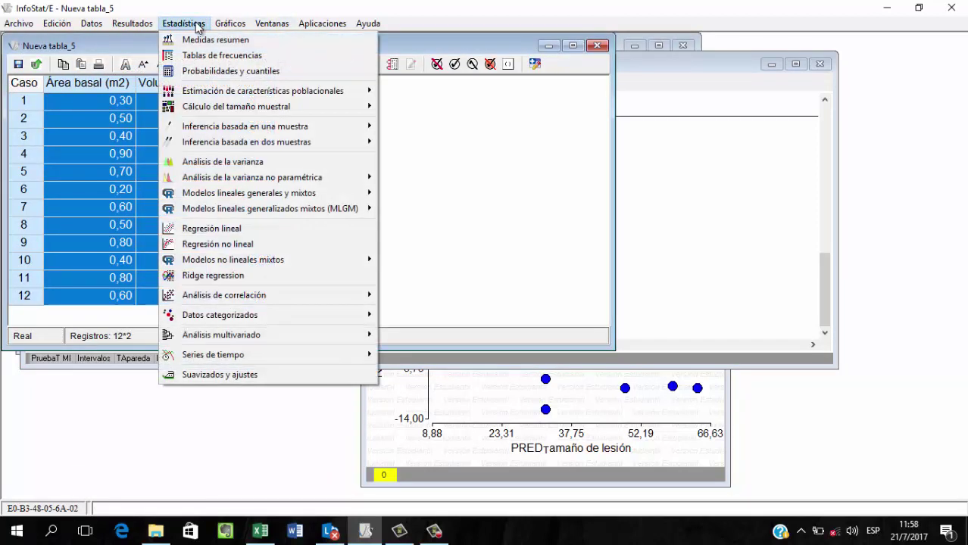
{"action": "left_click", "coordinate": [306, 228]}
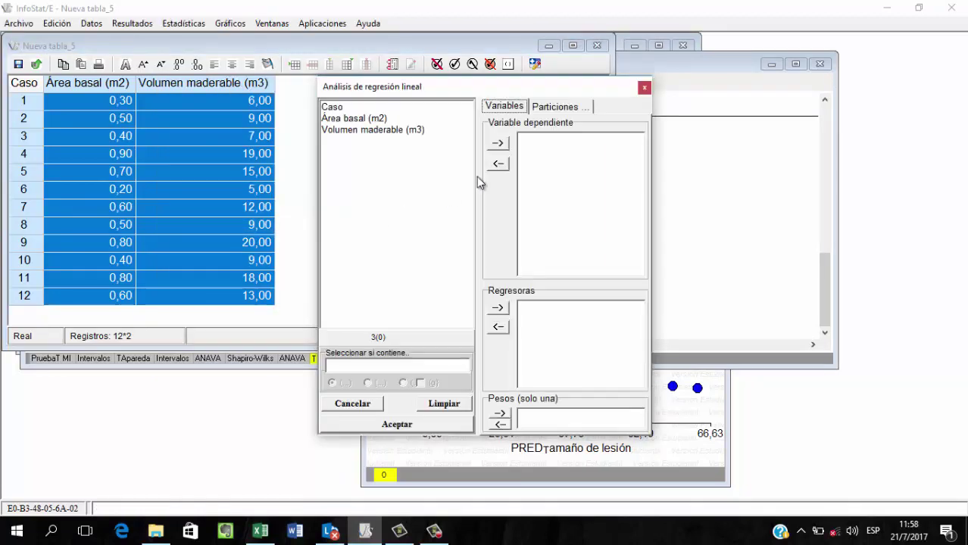
{"action": "left_click", "coordinate": [397, 129]}
{"action": "left_click", "coordinate": [497, 143]}
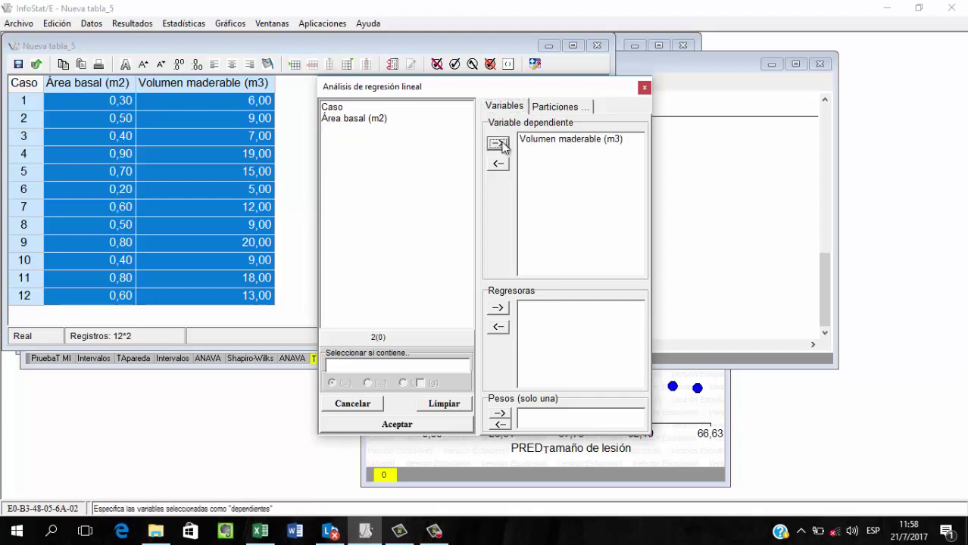
{"action": "left_click", "coordinate": [369, 121]}
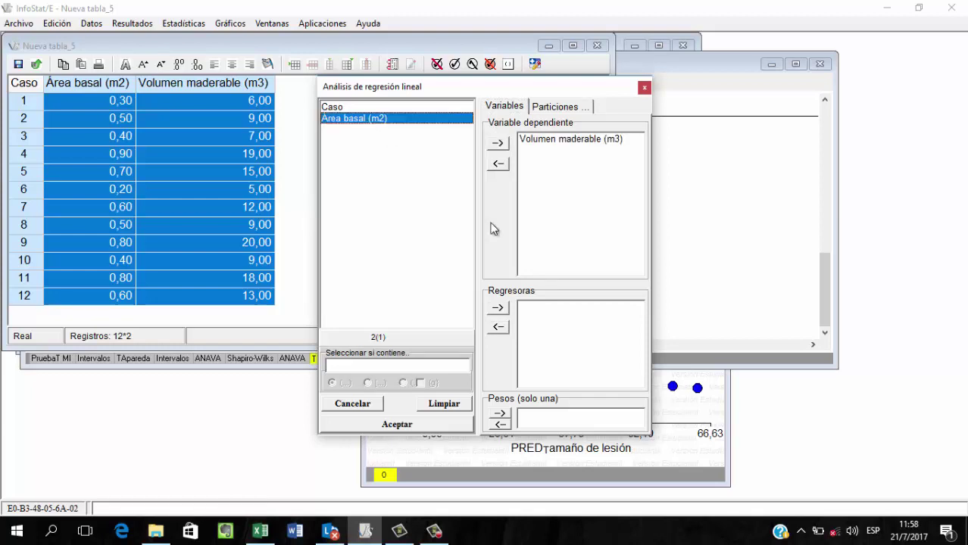
{"action": "left_click", "coordinate": [499, 310]}
{"action": "left_click", "coordinate": [404, 426]}
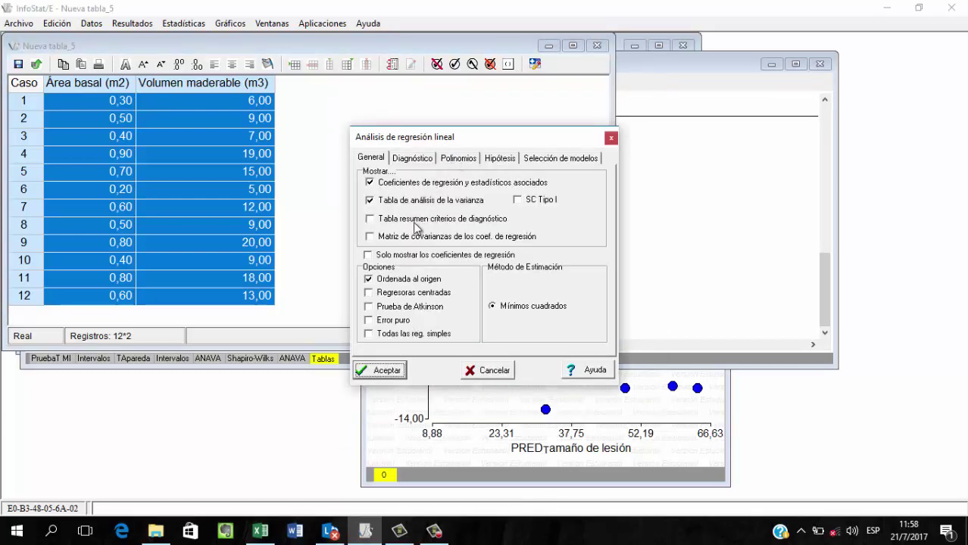
{"action": "left_click", "coordinate": [384, 370]}
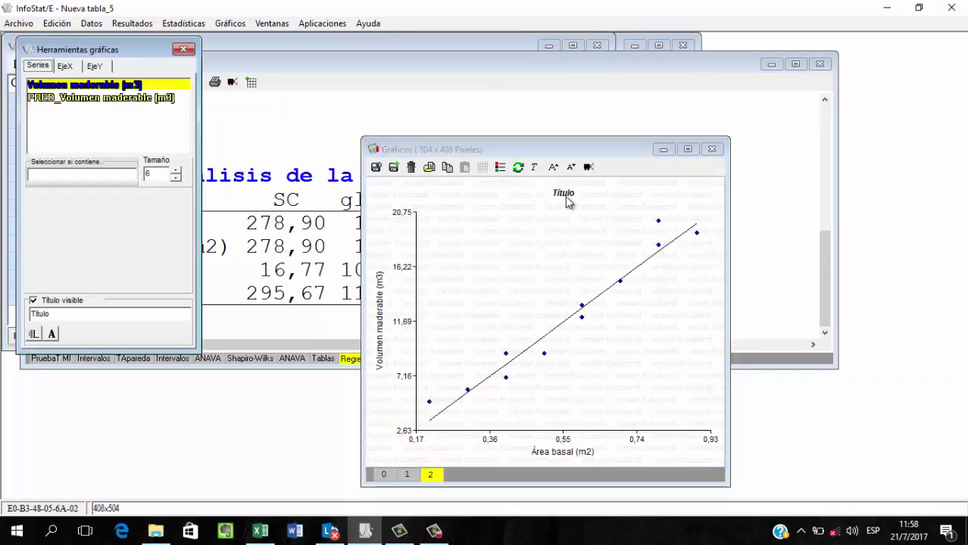
Remove the title from the regression scatter plot and enlarge the plot's axis text
{"action": "double_click", "coordinate": [566, 197]}
{"action": "left_click", "coordinate": [517, 261]}
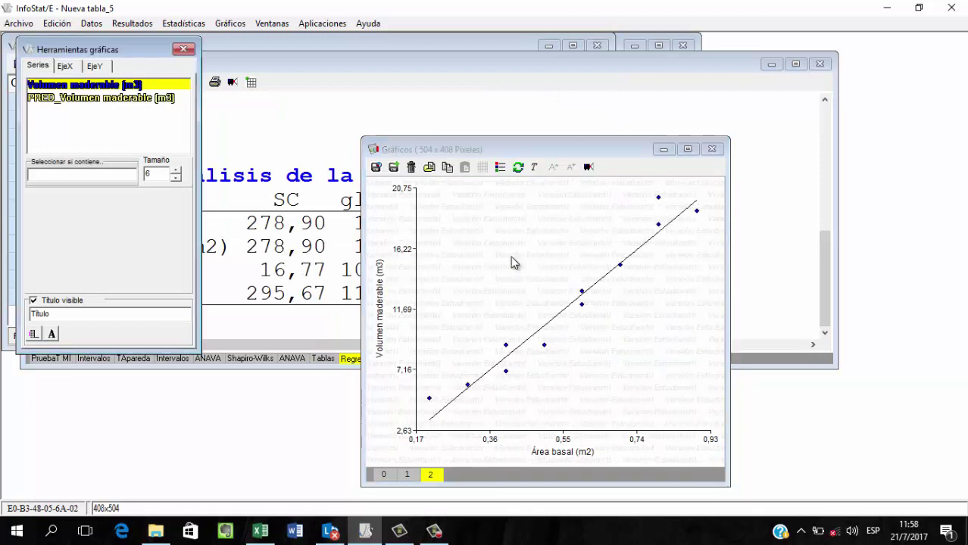
{"action": "left_click", "coordinate": [552, 167]}
{"action": "left_click", "coordinate": [552, 168]}
{"action": "left_click", "coordinate": [552, 167]}
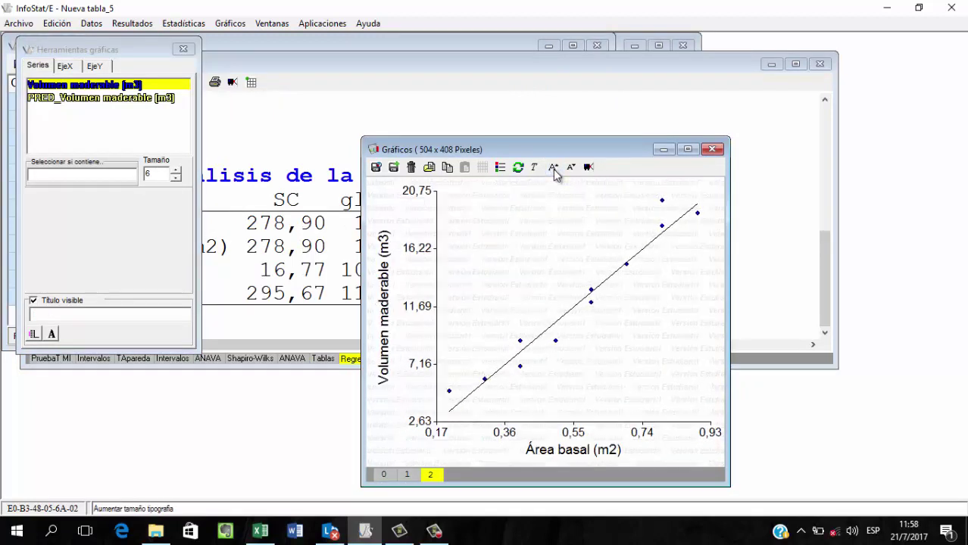
{"action": "left_click", "coordinate": [553, 168]}
{"action": "left_click", "coordinate": [553, 167]}
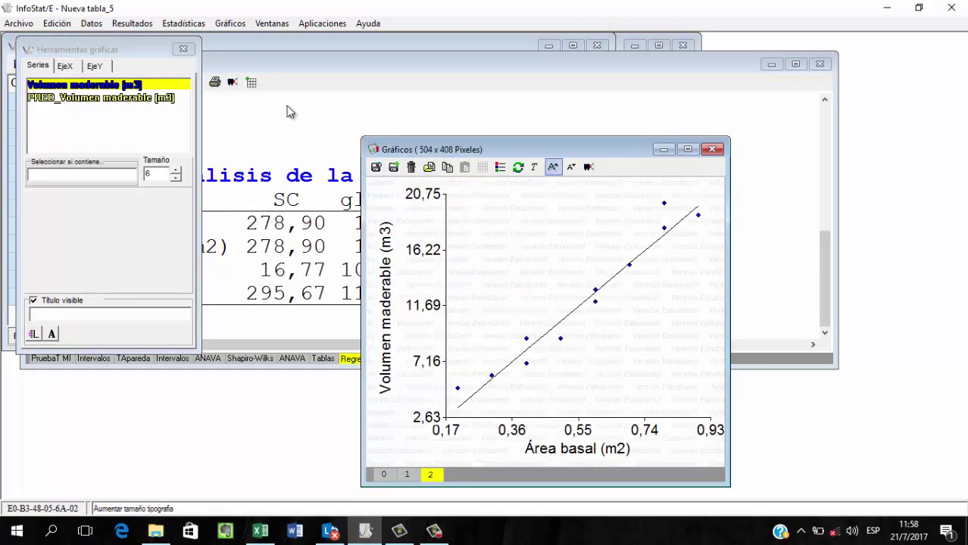
Set the marker size of the Volumen maderable (m3) series to 18
{"action": "left_click", "coordinate": [175, 171]}
{"action": "left_click", "coordinate": [175, 171]}
{"action": "left_click", "coordinate": [175, 171]}
{"action": "left_click", "coordinate": [175, 171]}
{"action": "left_click", "coordinate": [175, 171]}
{"action": "left_click", "coordinate": [175, 171]}
{"action": "left_click", "coordinate": [175, 172]}
{"action": "left_click", "coordinate": [175, 171]}
{"action": "left_click", "coordinate": [175, 171]}
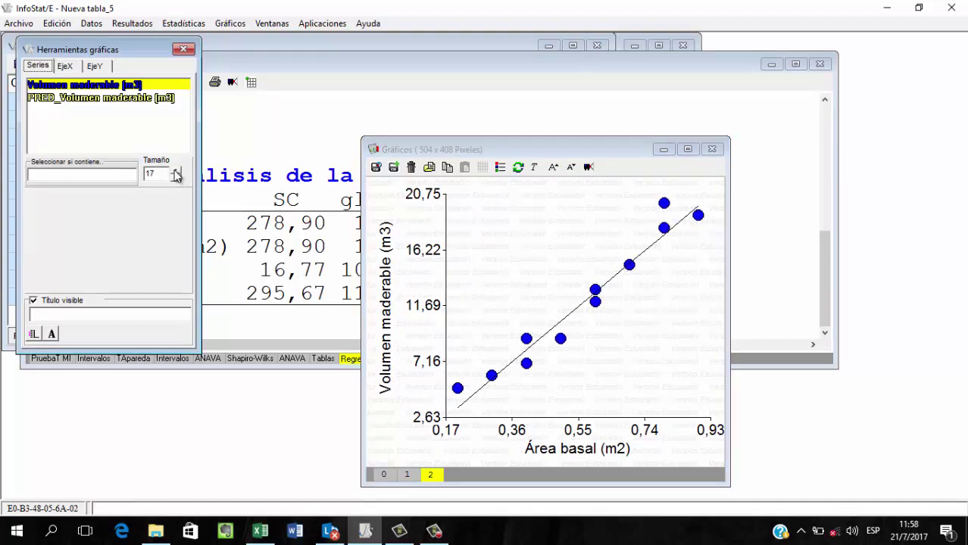
{"action": "left_click", "coordinate": [175, 171]}
{"action": "left_click", "coordinate": [175, 171]}
{"action": "left_click", "coordinate": [175, 172]}
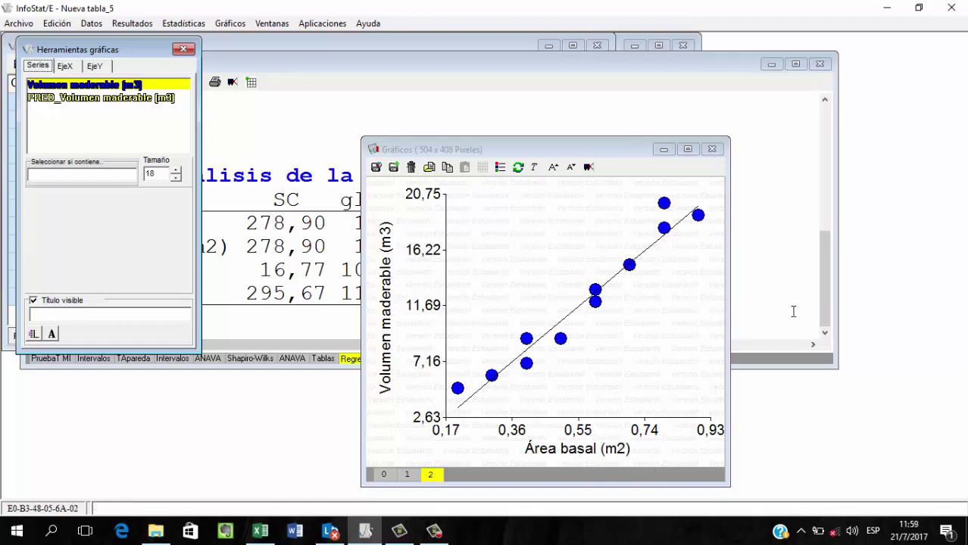
Review the R² and adjusted R² of the Volumen maderable regression in the results
{"action": "left_click", "coordinate": [787, 281]}
{"action": "left_click_drag", "start_coordinate": [823, 263], "coordinate": [824, 184]}
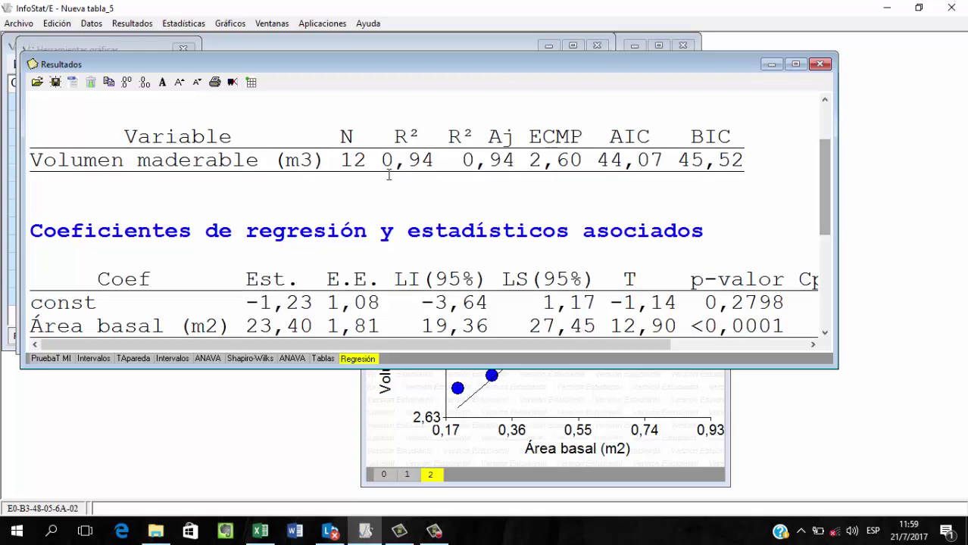
{"action": "left_click_drag", "start_coordinate": [435, 159], "coordinate": [377, 159]}
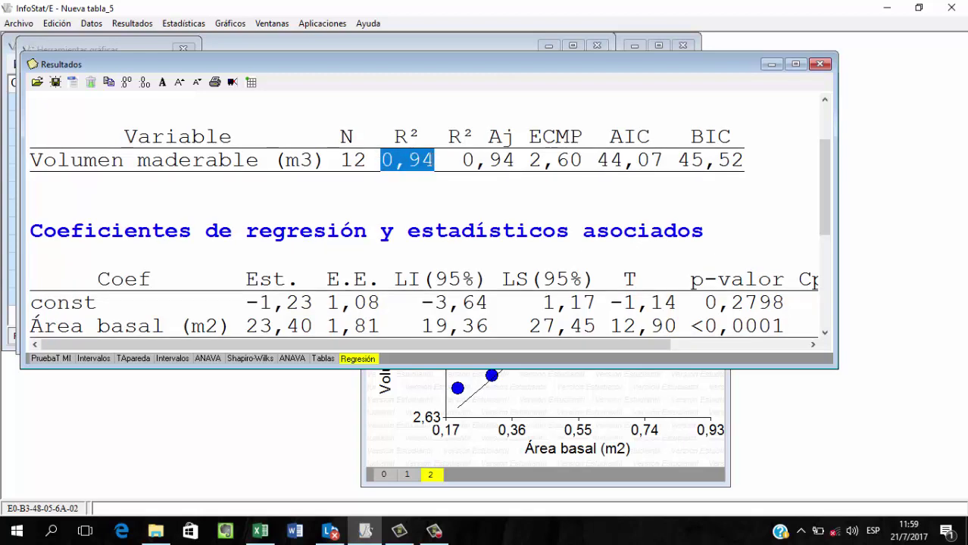
{"action": "left_click_drag", "start_coordinate": [531, 162], "coordinate": [378, 160]}
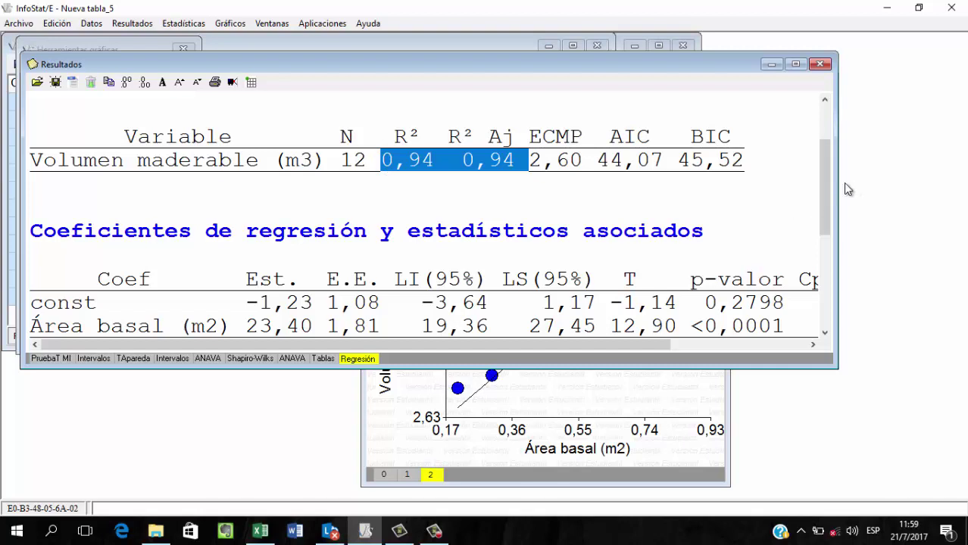
Examine the estimates of the constant and the Área basal slope, along with the dependent variable Volumen maderable
{"action": "left_click_drag", "start_coordinate": [829, 185], "coordinate": [825, 207]}
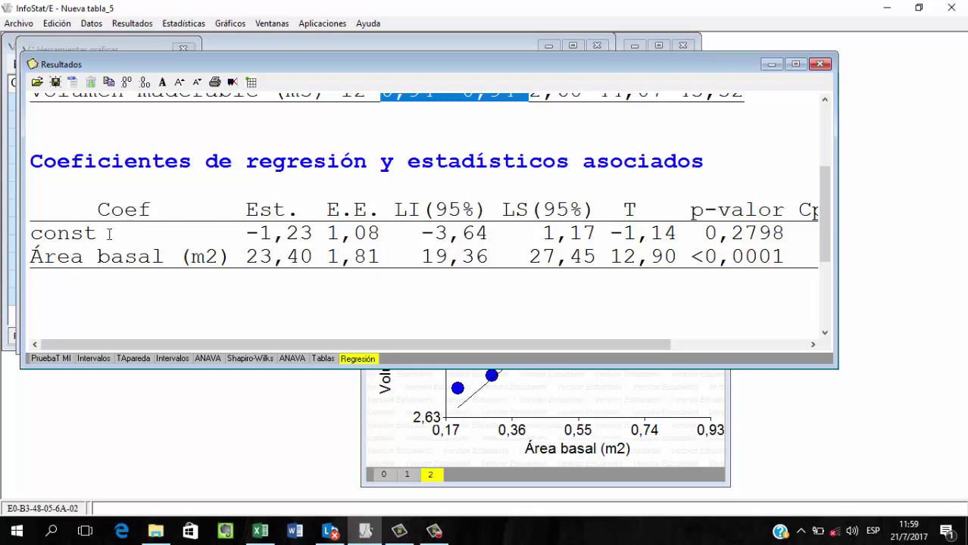
{"action": "left_click_drag", "start_coordinate": [110, 235], "coordinate": [16, 241]}
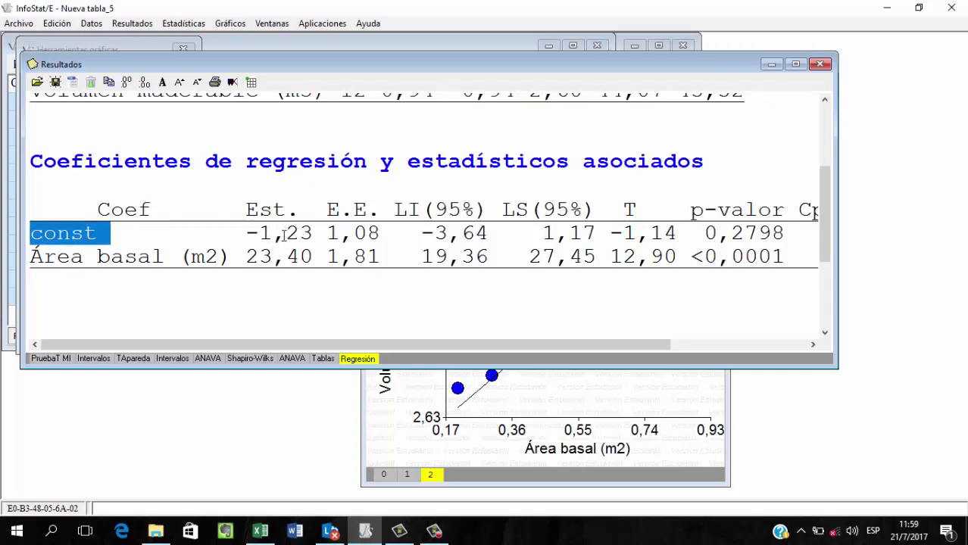
{"action": "left_click_drag", "start_coordinate": [312, 233], "coordinate": [231, 233]}
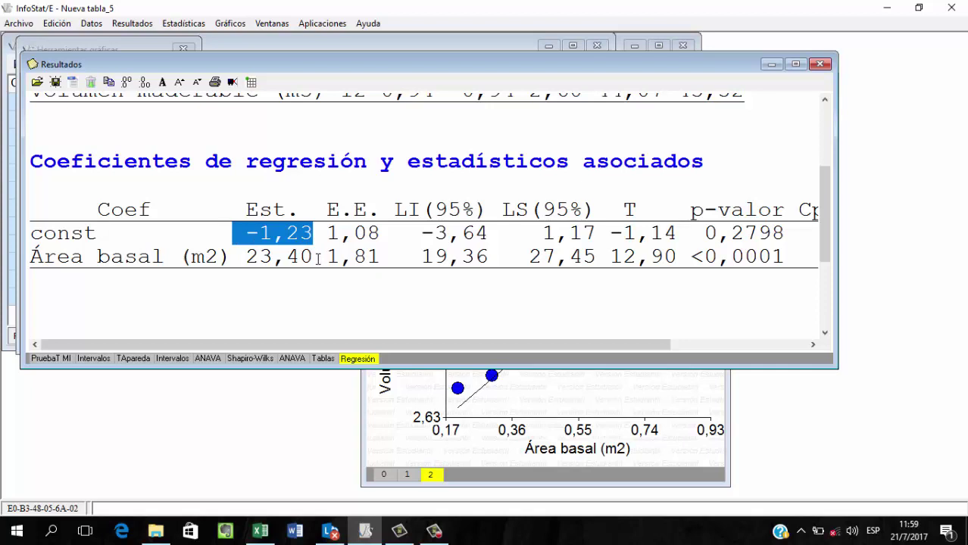
{"action": "left_click_drag", "start_coordinate": [316, 258], "coordinate": [244, 256]}
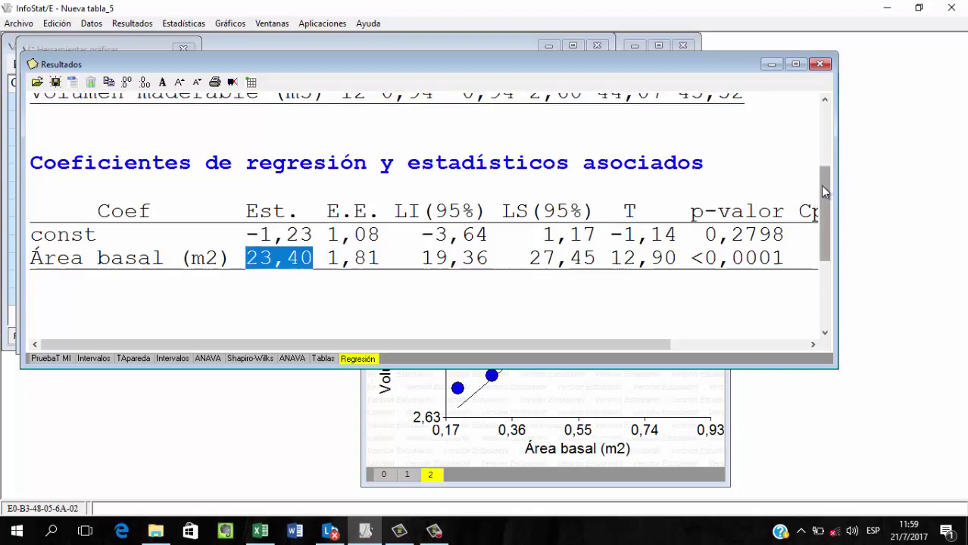
{"action": "left_click_drag", "start_coordinate": [821, 186], "coordinate": [822, 174]}
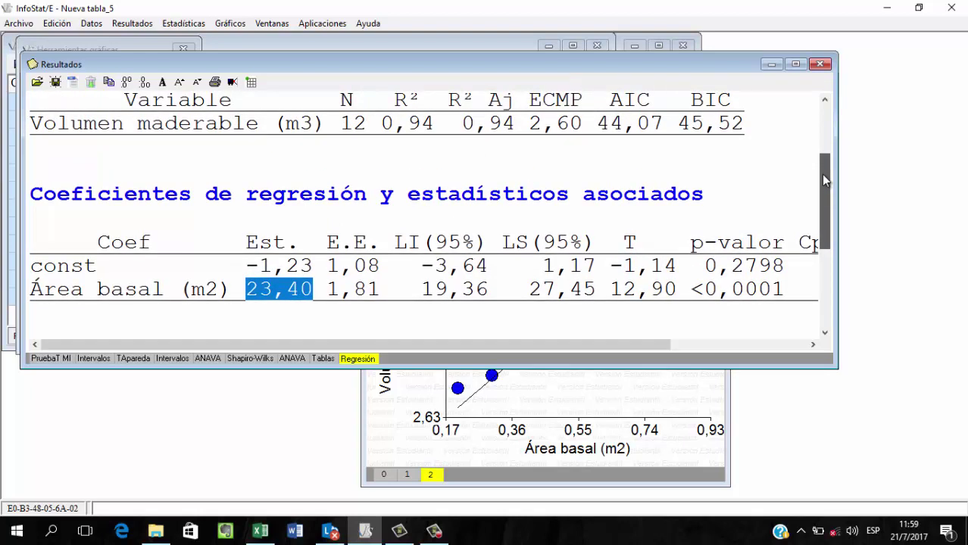
{"action": "left_click_drag", "start_coordinate": [822, 172], "coordinate": [822, 168]}
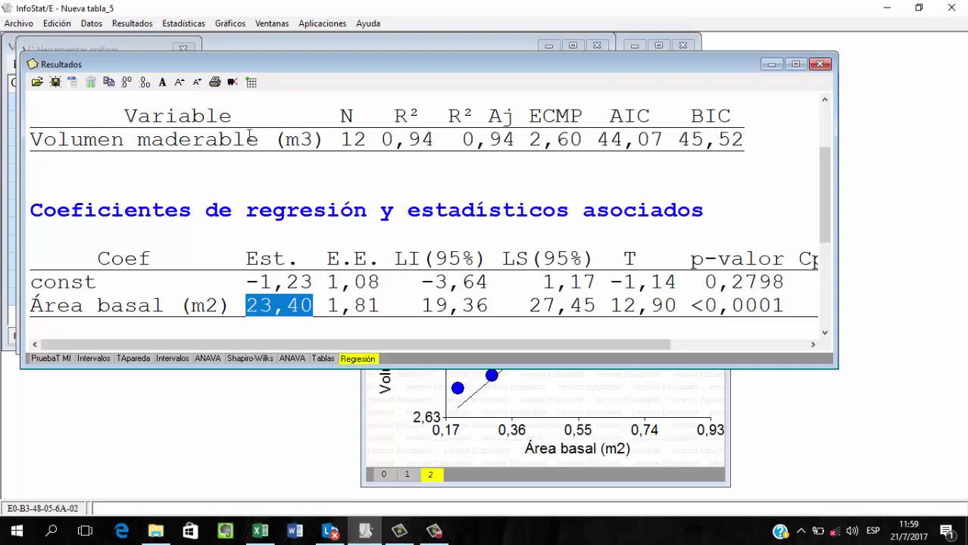
{"action": "left_click_drag", "start_coordinate": [270, 141], "coordinate": [25, 136]}
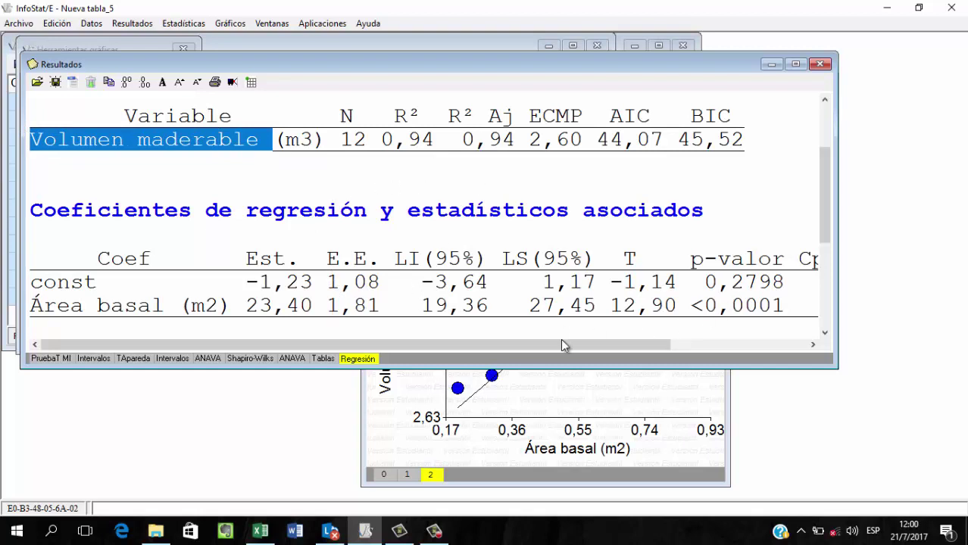
Check the p-value of the Área basal coefficient in the regression coefficients table
{"action": "left_click_drag", "start_coordinate": [570, 344], "coordinate": [709, 362]}
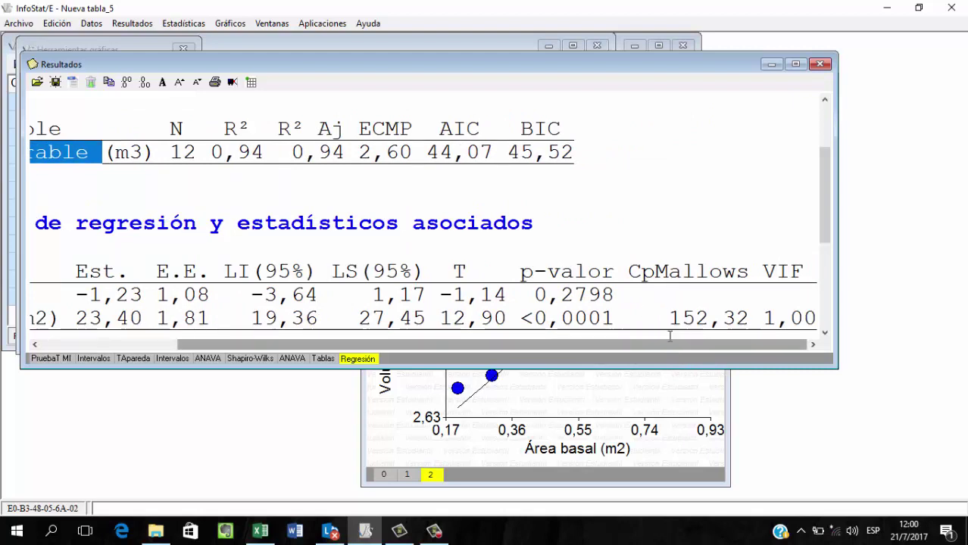
{"action": "left_click", "coordinate": [618, 318]}
{"action": "left_click_drag", "start_coordinate": [618, 318], "coordinate": [519, 319]}
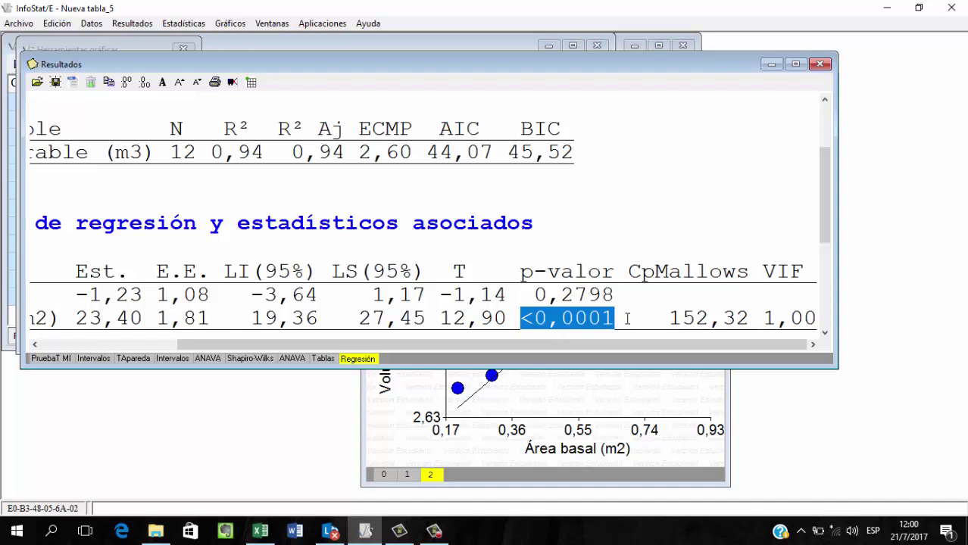
{"action": "left_click_drag", "start_coordinate": [627, 318], "coordinate": [530, 346]}
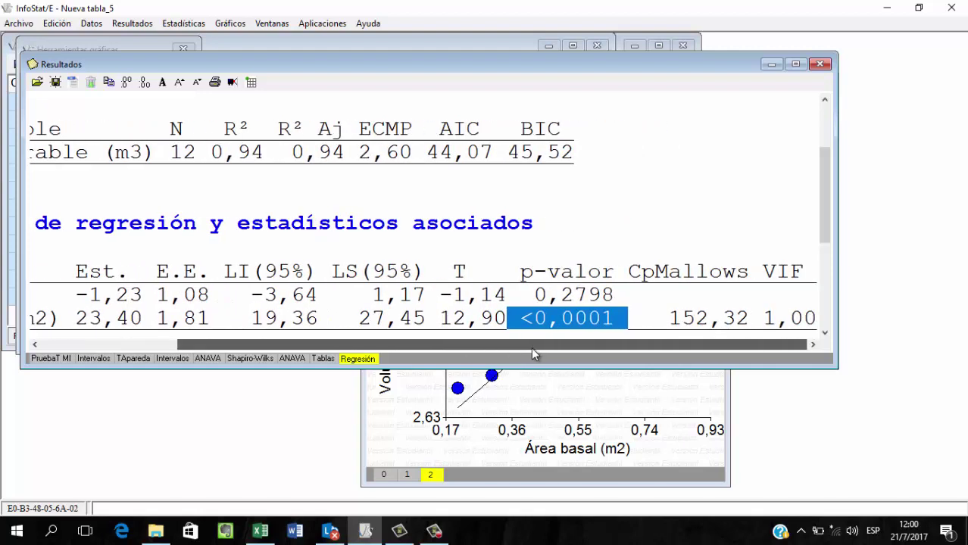
{"action": "left_click", "coordinate": [618, 321]}
{"action": "left_click_drag", "start_coordinate": [619, 321], "coordinate": [294, 343]}
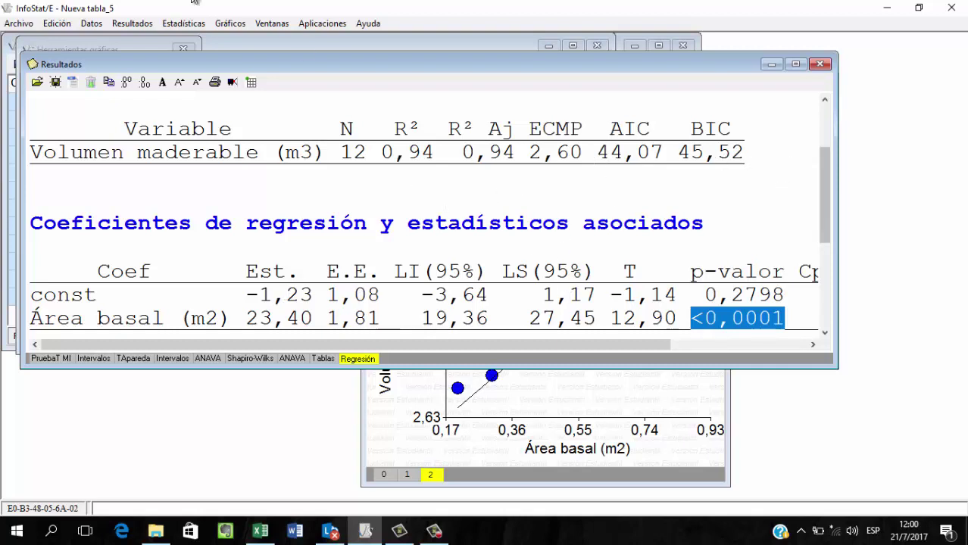
Compute the Pearson correlation coefficients between Volumen maderable (m3) and Área basal (m2), presented in matrix form
{"action": "left_click", "coordinate": [174, 24]}
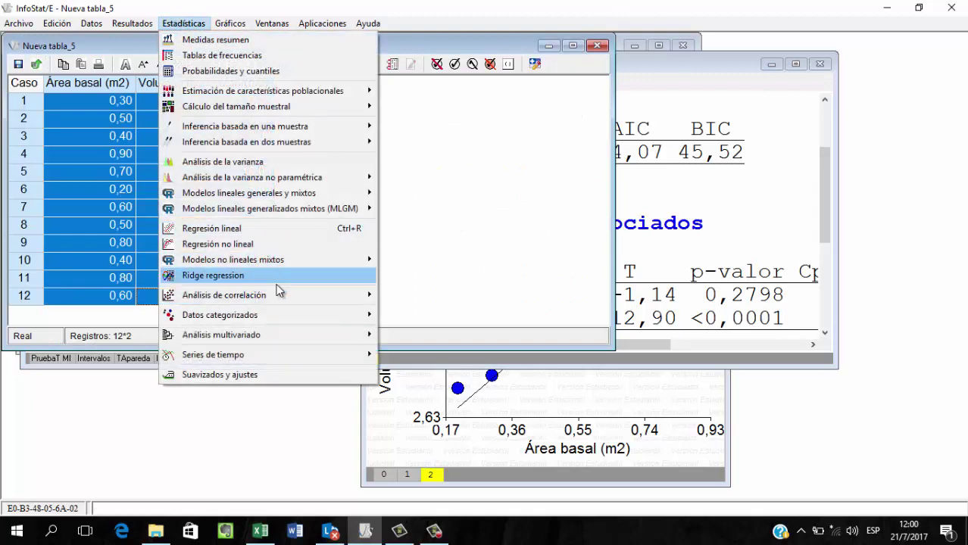
{"action": "mouse_move", "coordinate": [295, 303]}
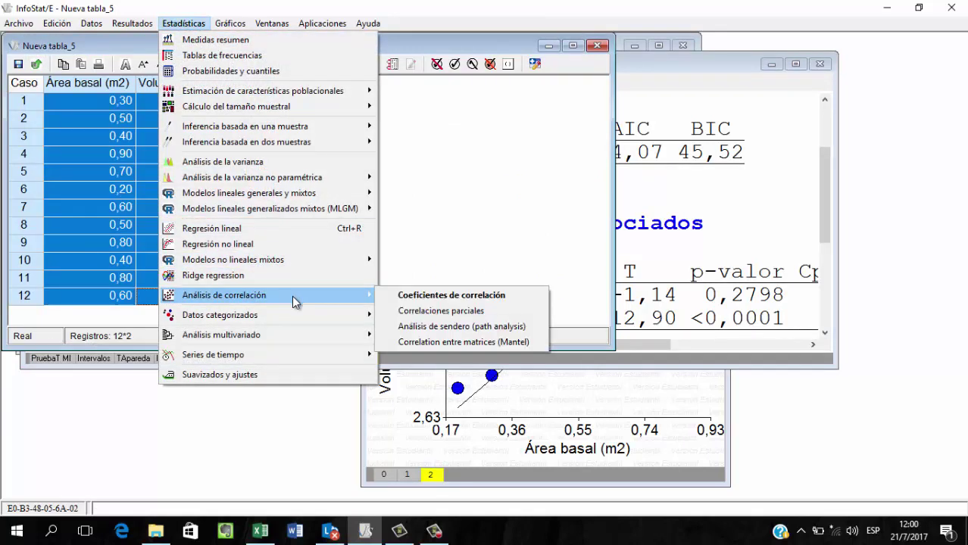
{"action": "left_click", "coordinate": [522, 295]}
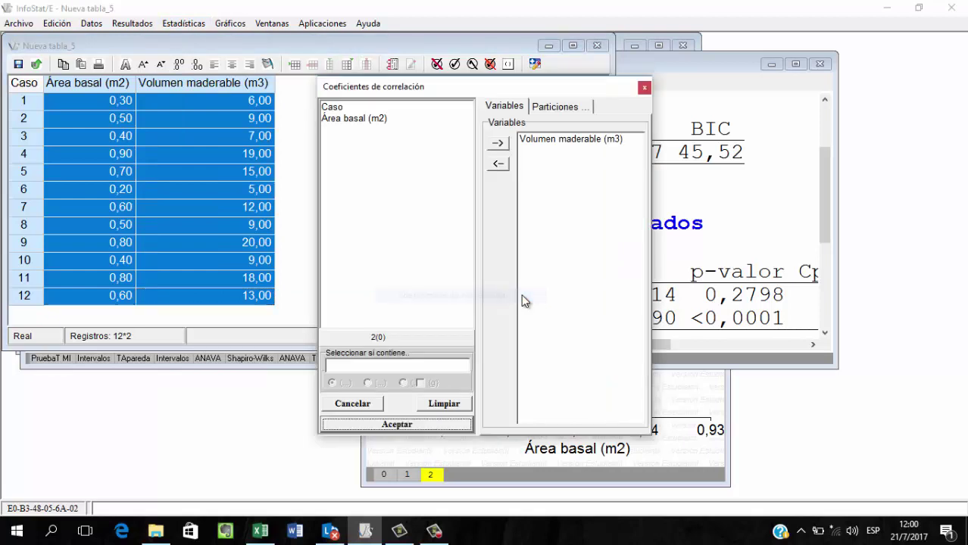
{"action": "left_click", "coordinate": [353, 118]}
{"action": "left_click", "coordinate": [497, 142]}
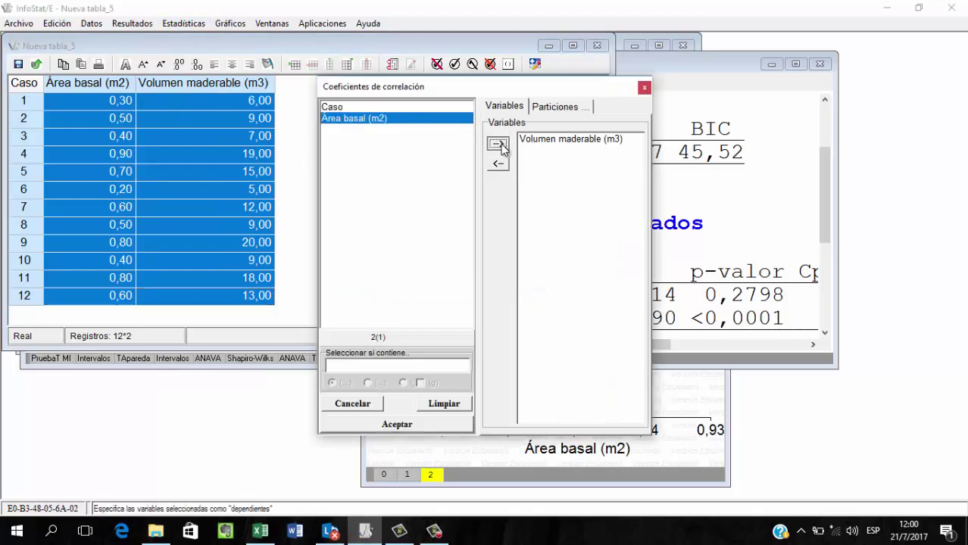
{"action": "left_click", "coordinate": [396, 425]}
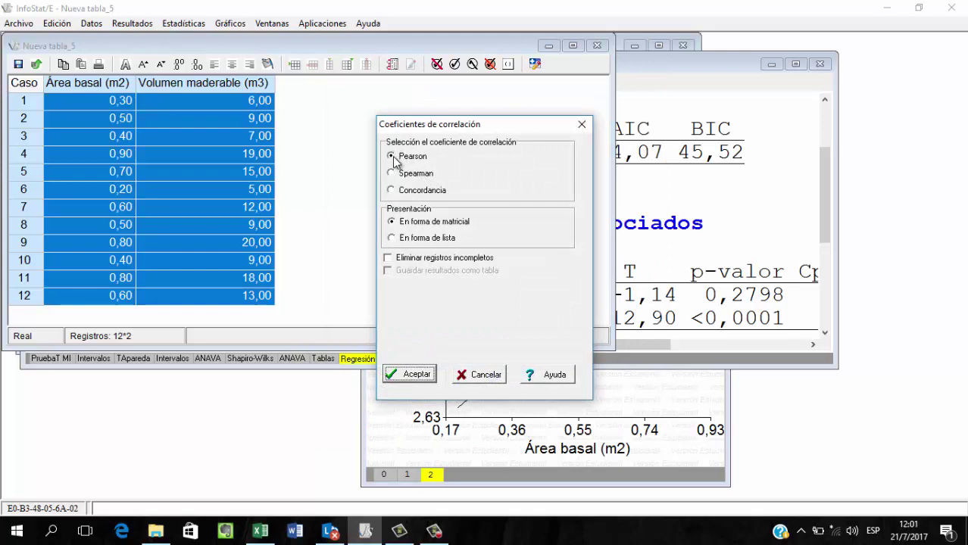
{"action": "left_click", "coordinate": [414, 376]}
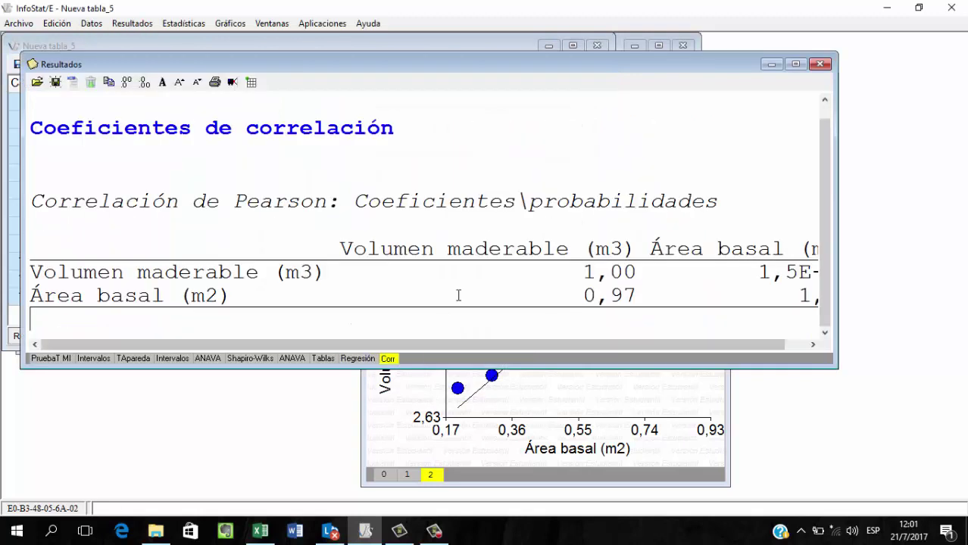
Examine the Pearson coefficient between Área basal and Volumen maderable, and compare it with the regression scatter plot
{"action": "left_click_drag", "start_coordinate": [513, 346], "coordinate": [667, 348]}
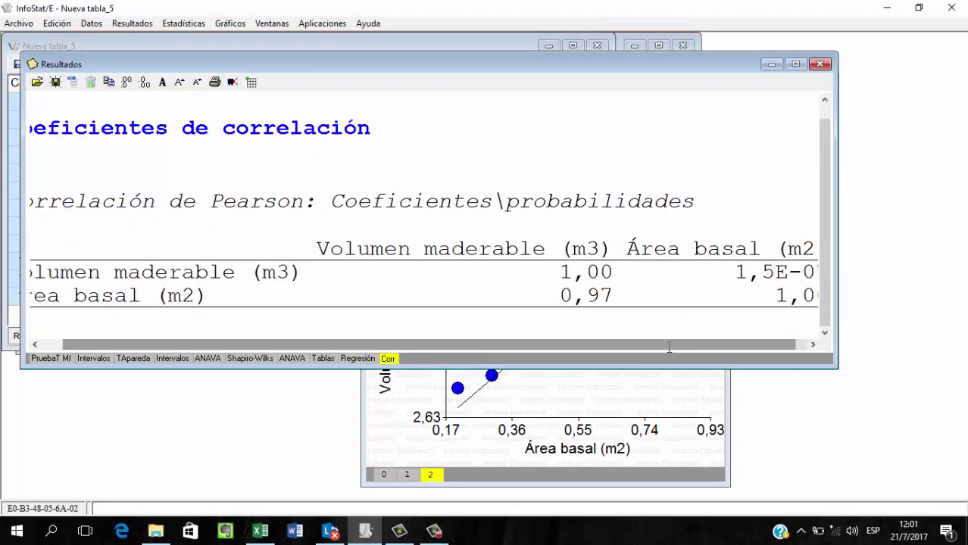
{"action": "left_click_drag", "start_coordinate": [620, 291], "coordinate": [551, 301]}
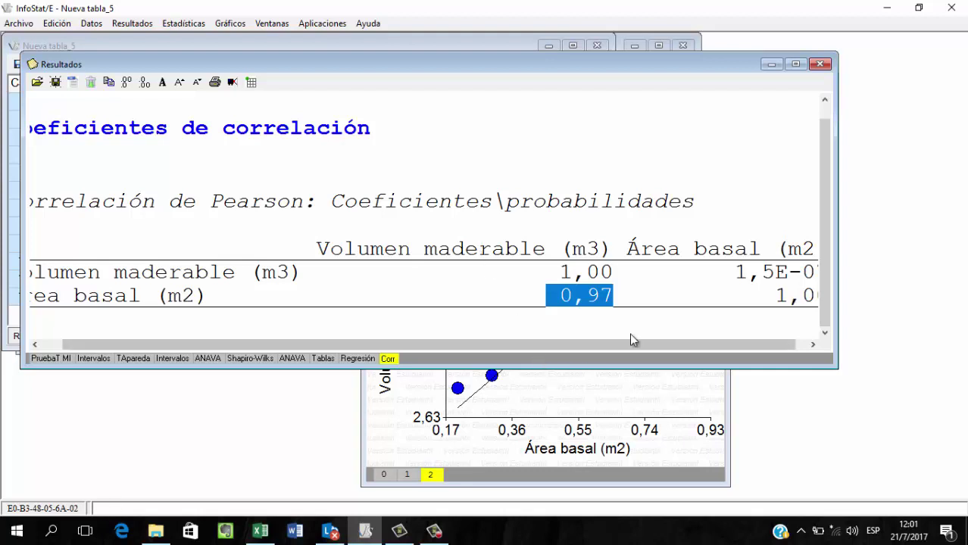
{"action": "left_click", "coordinate": [584, 388]}
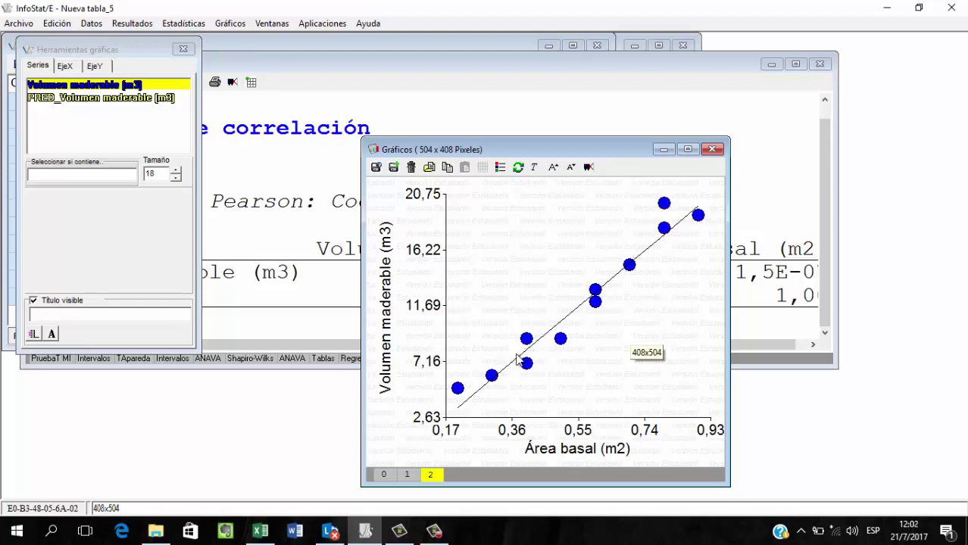
Remove the title from the plot of studentized residuals of Volumen maderable against predicted values
{"action": "left_click", "coordinate": [408, 474]}
{"action": "double_click", "coordinate": [570, 194]}
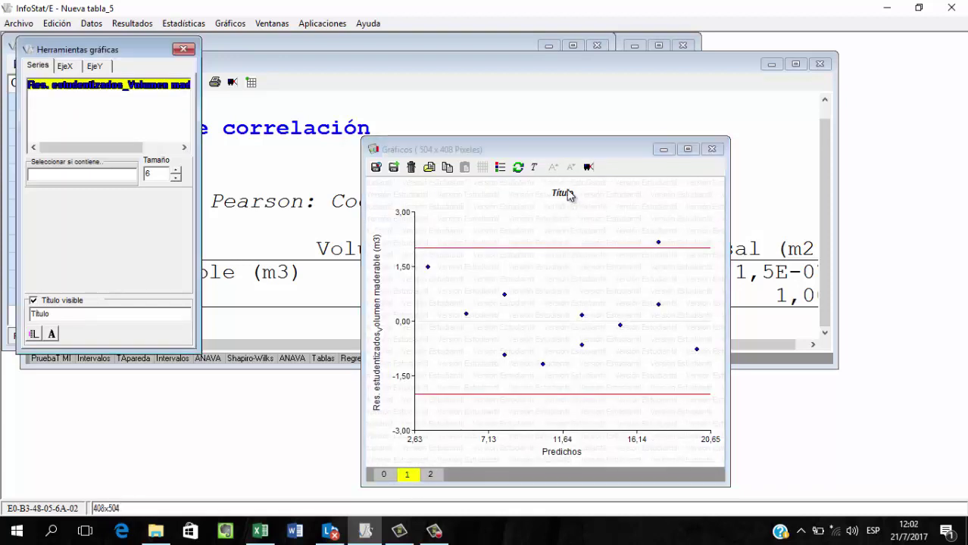
{"action": "key", "text": "BackSpace"}
{"action": "left_click", "coordinate": [545, 231]}
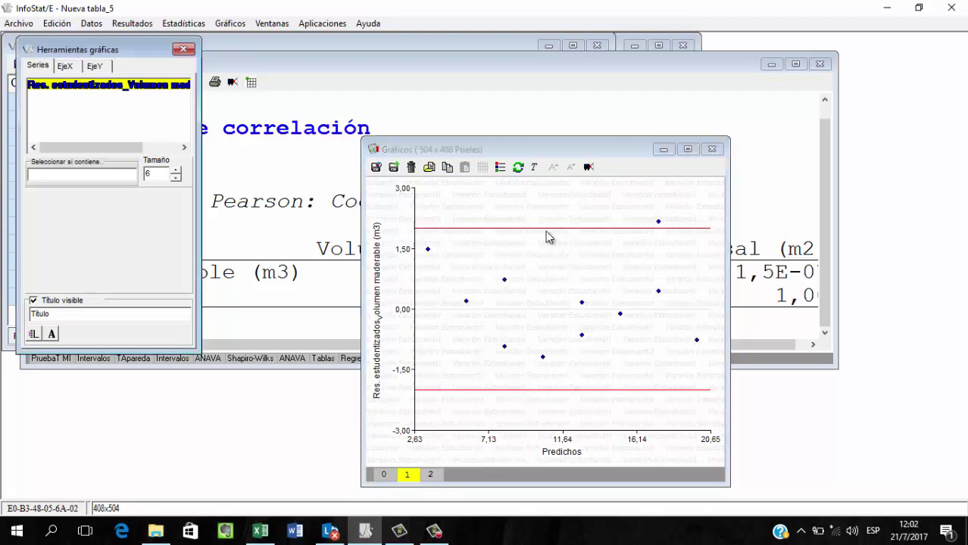
Enlarge the residual plot's data points to size 19, and bring the Pearson correlation results back to the front
{"action": "left_click", "coordinate": [175, 170]}
{"action": "left_click", "coordinate": [175, 171]}
{"action": "left_click", "coordinate": [175, 170]}
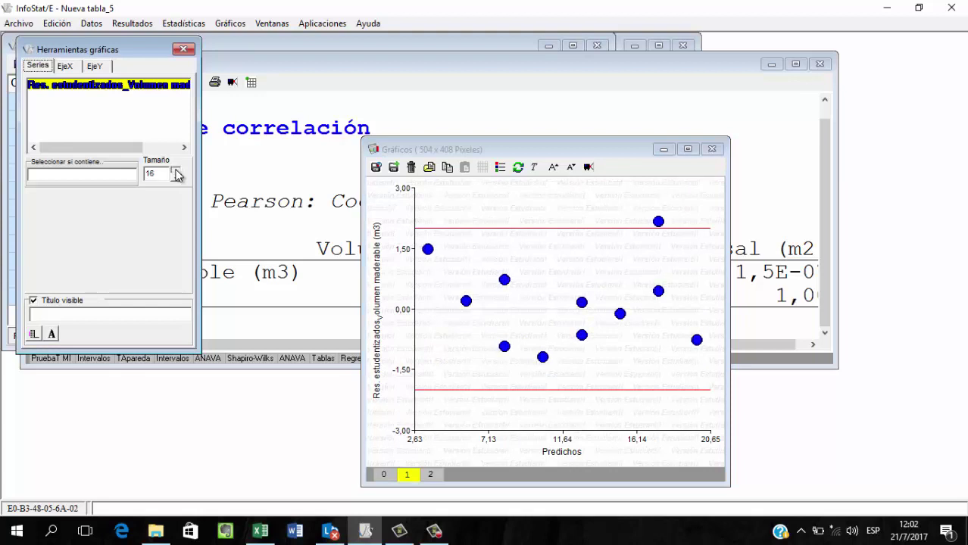
{"action": "left_click", "coordinate": [175, 170]}
{"action": "left_click", "coordinate": [175, 171]}
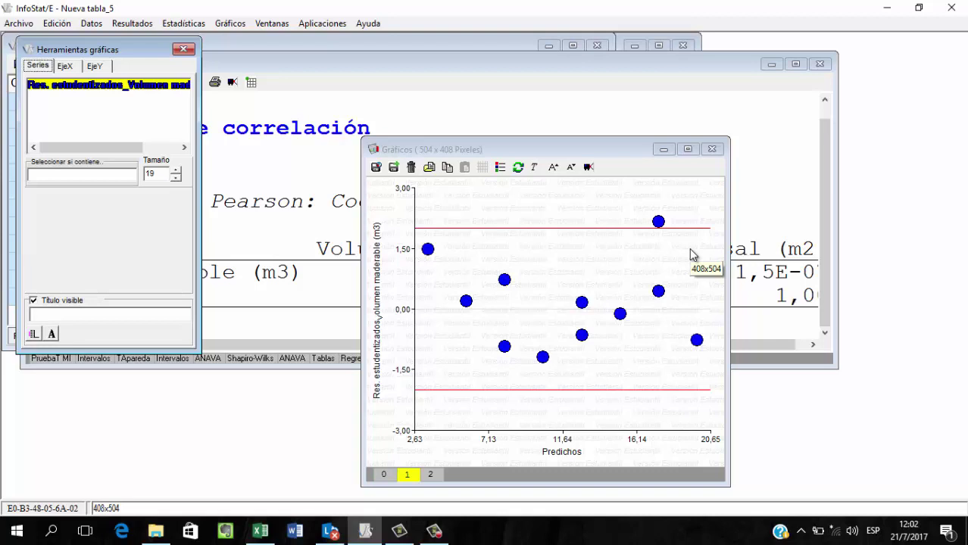
{"action": "left_click", "coordinate": [273, 207]}
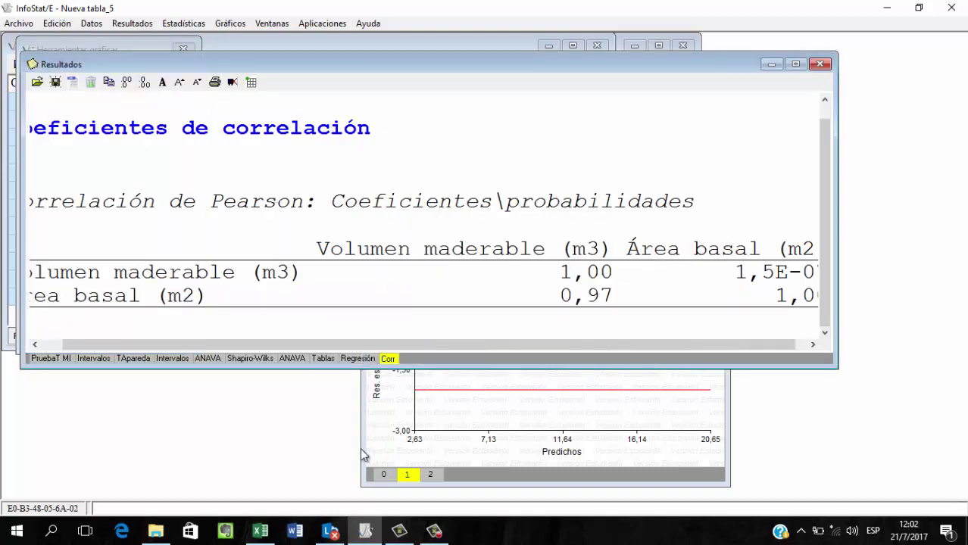
{"action": "left_click", "coordinate": [434, 532]}
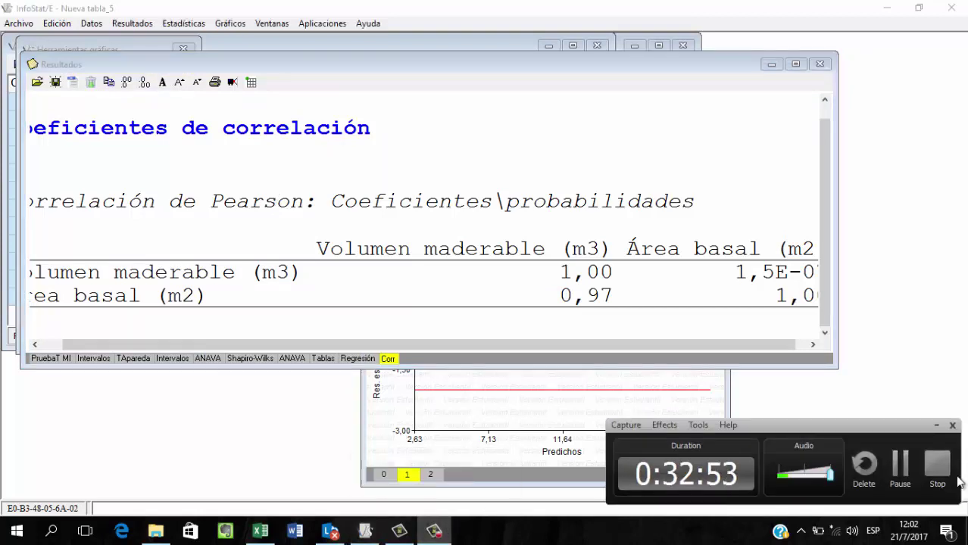